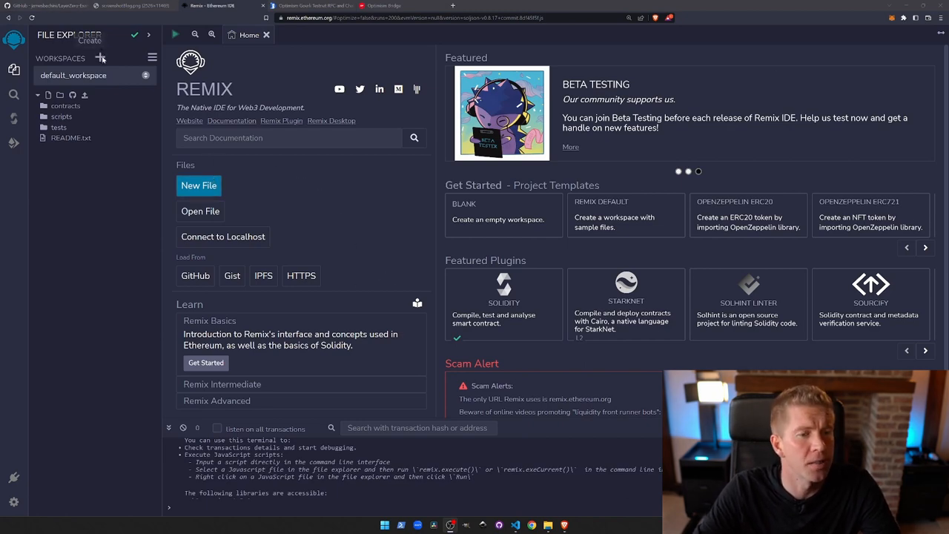
Step: Create a new Blank-template workspace named LayerZeroTest
click(99, 58)
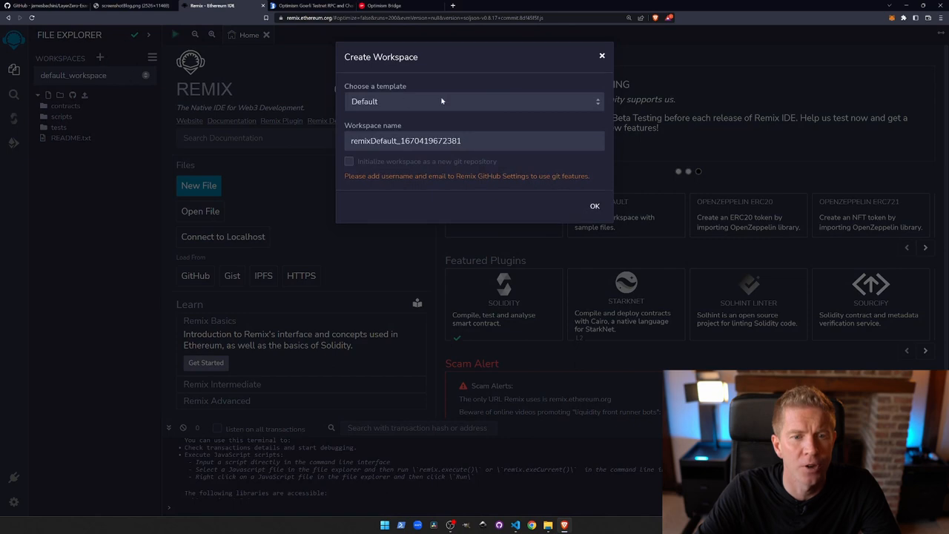
click(442, 101)
click(406, 142)
drag(436, 141, 350, 141)
text(Layer)
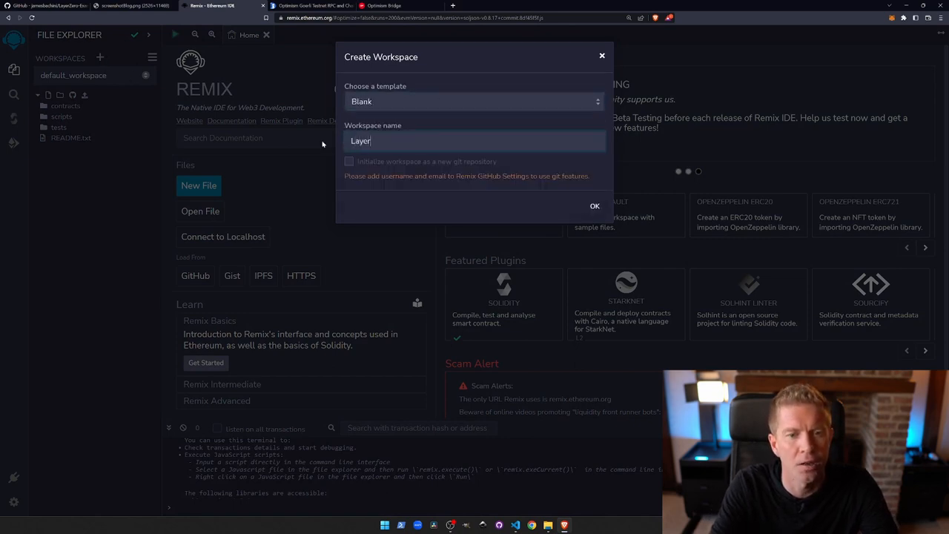
text(ZeroTest)
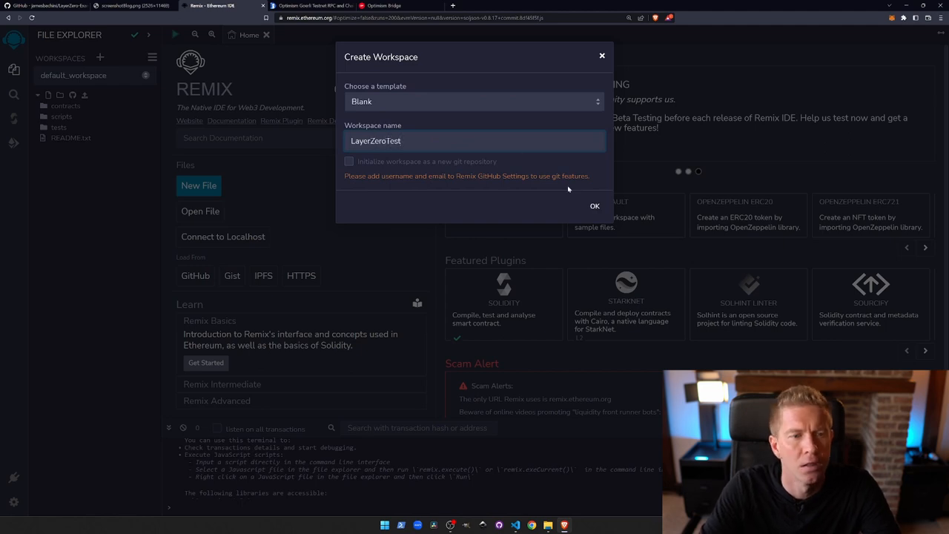
click(595, 206)
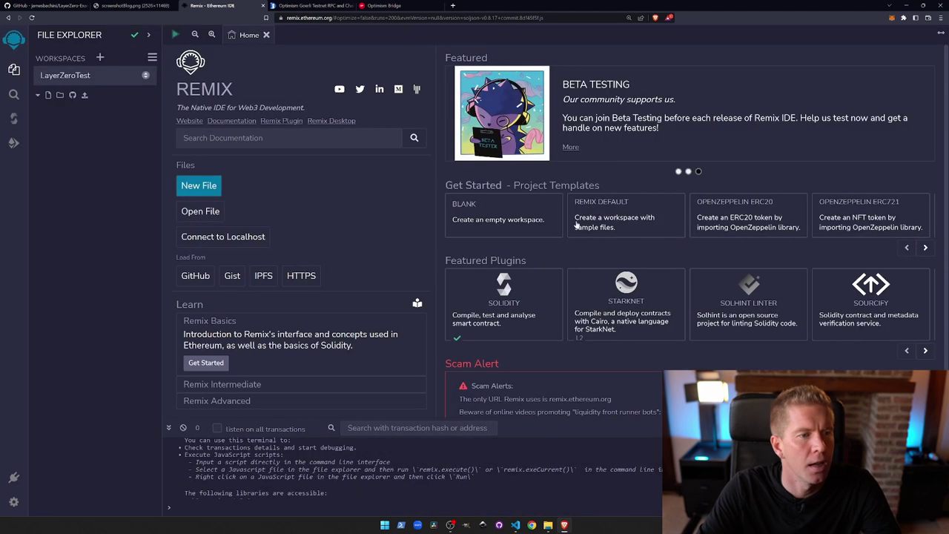
Step: Add an empty LayerZeroTest.sol file to the workspace and bring it into the editor
click(49, 95)
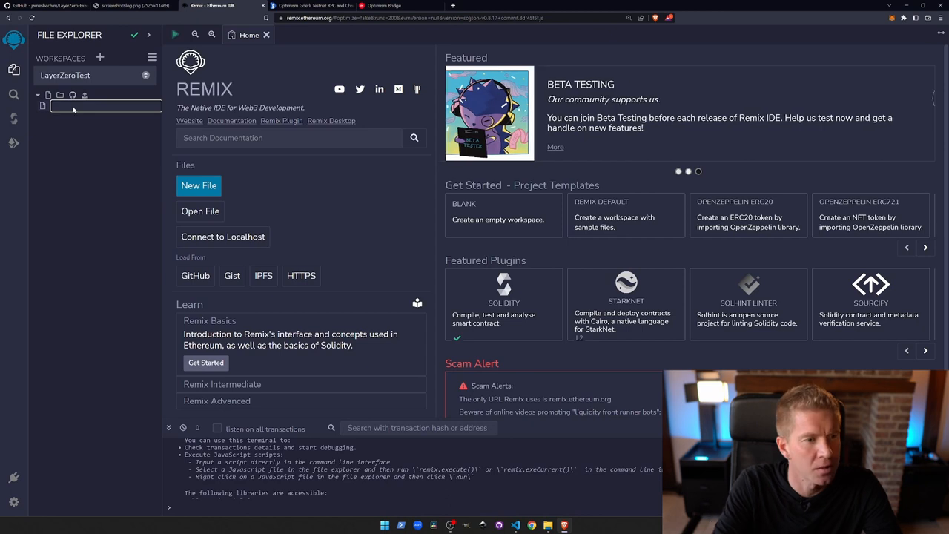
text(LayerZ)
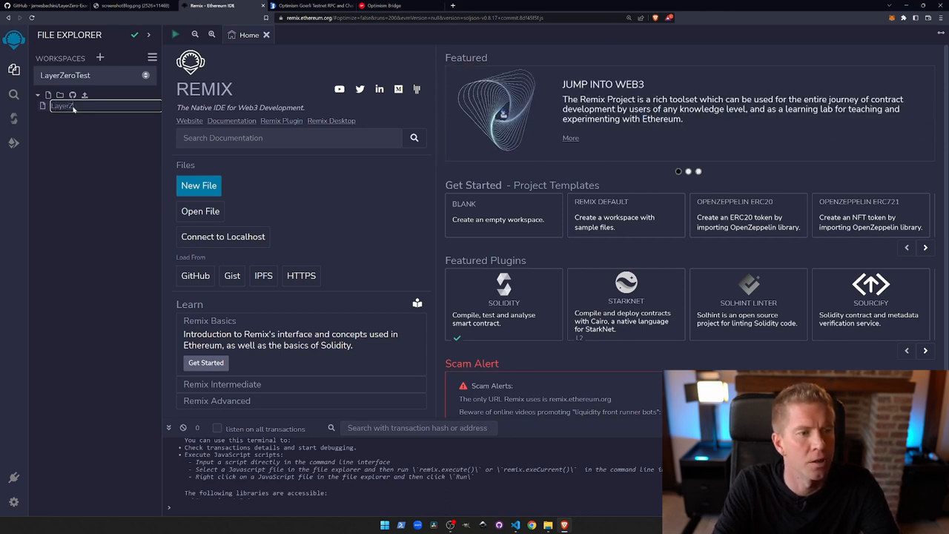
text(eroTest.sol)
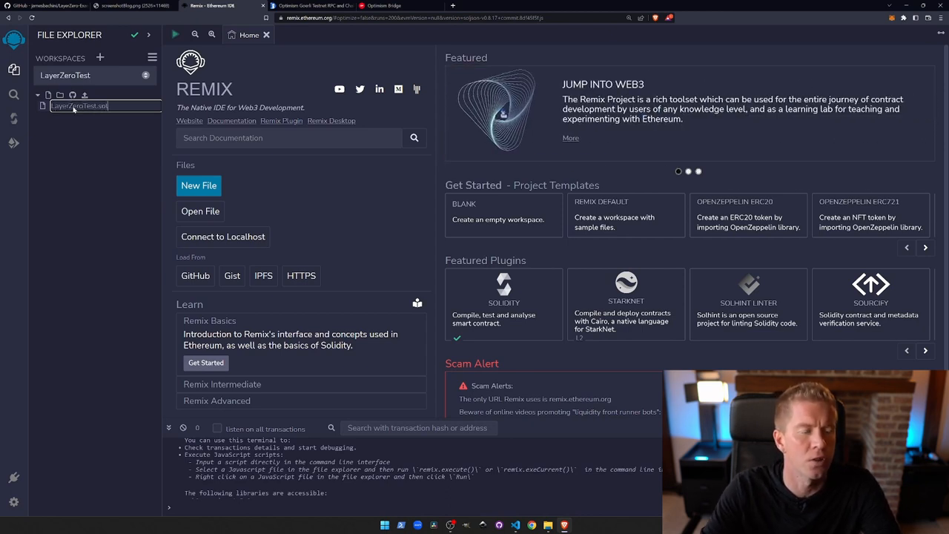
key(Return)
click(75, 107)
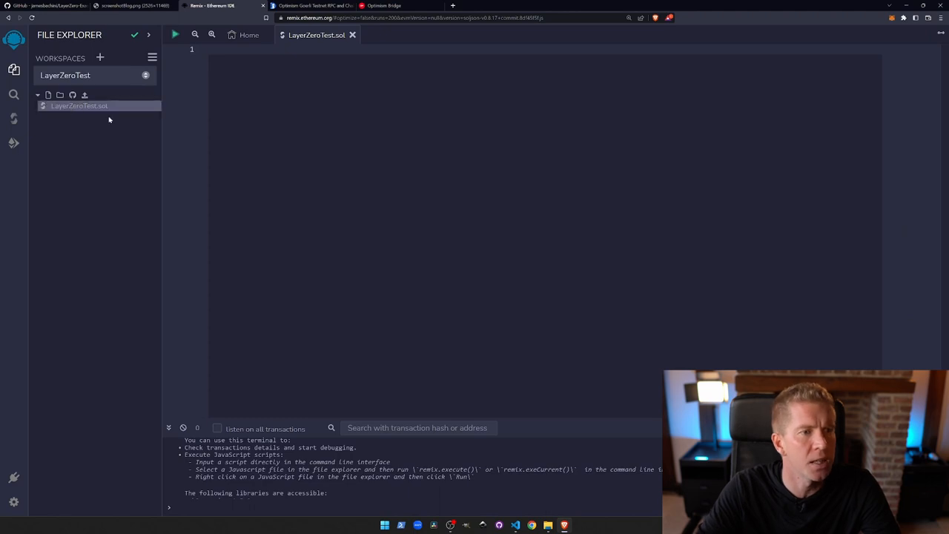
Step: View contracts/LayerZeroTest.sol from the LayerZero-Example repository as raw text
click(45, 5)
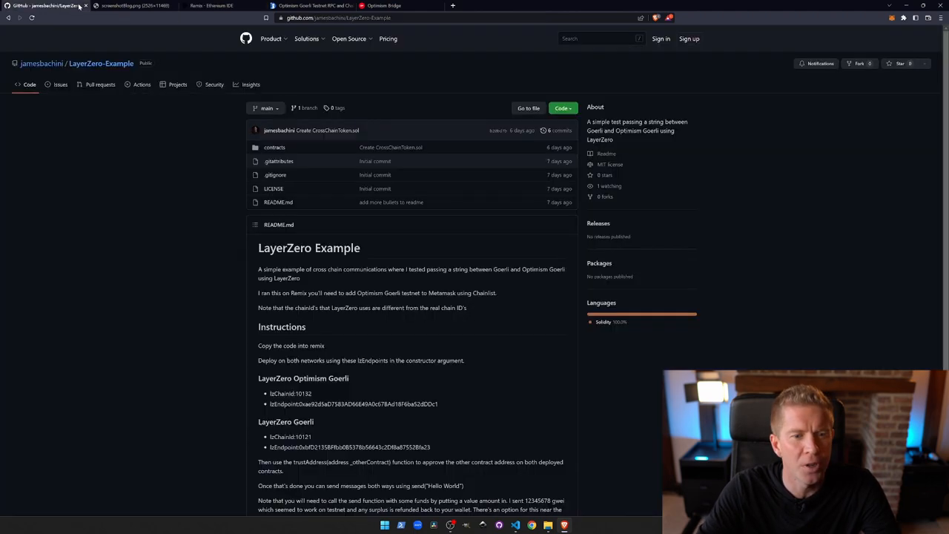
click(275, 148)
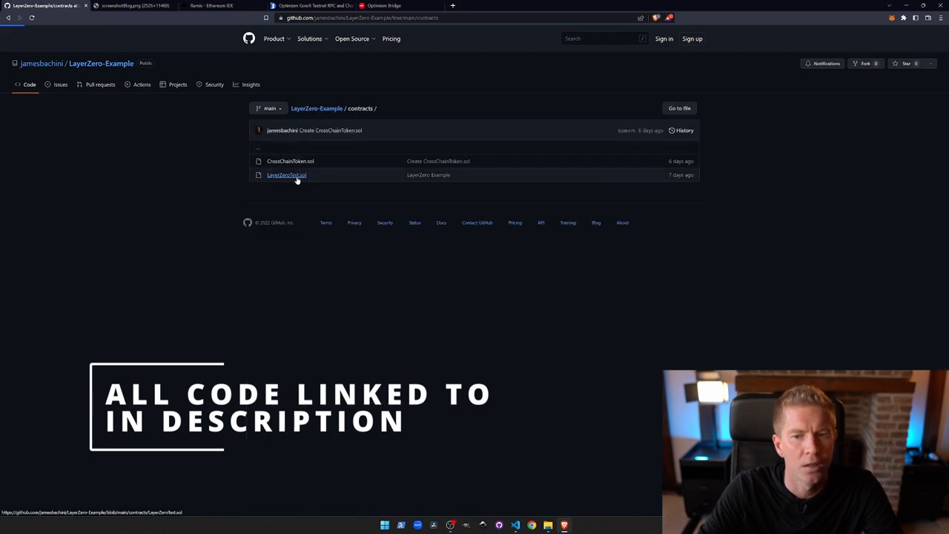
click(289, 186)
click(616, 174)
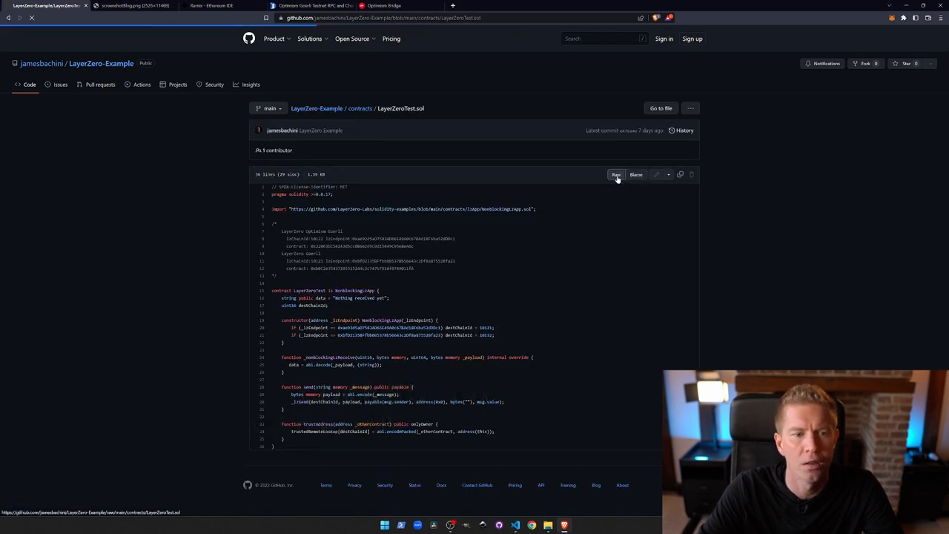
Step: Copy the entire contract source and return to the empty LayerZeroTest.sol editor in Remix
key(ctrl+a)
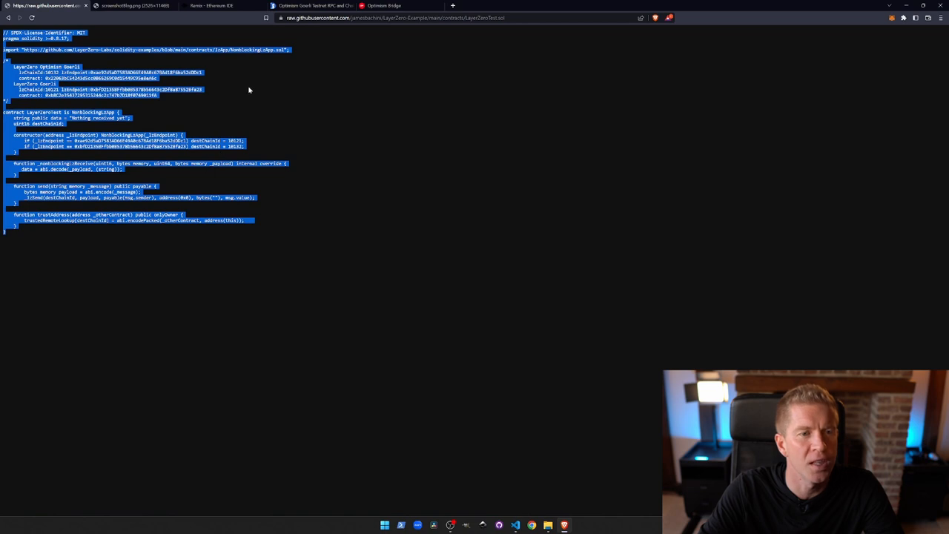
key(ctrl+c)
click(211, 5)
click(245, 126)
Step: Paste the LayerZeroTest contract code and review its pragma solidity version against the compiler settings
key(ctrl+v)
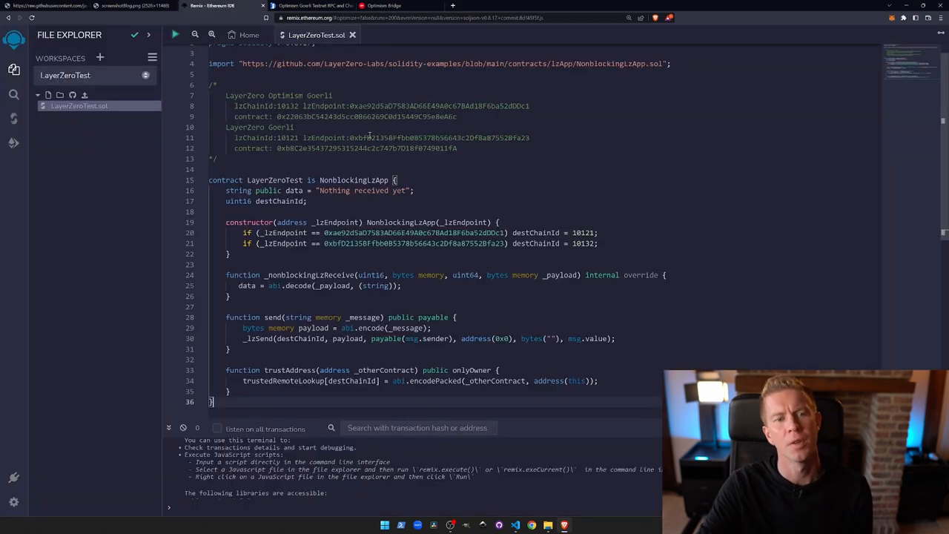
scroll(370, 135, up, 1)
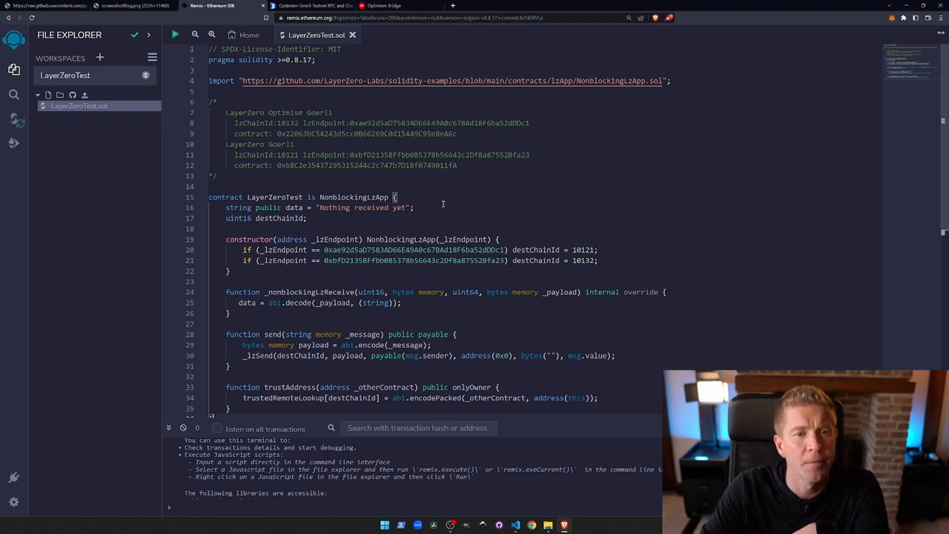
click(314, 60)
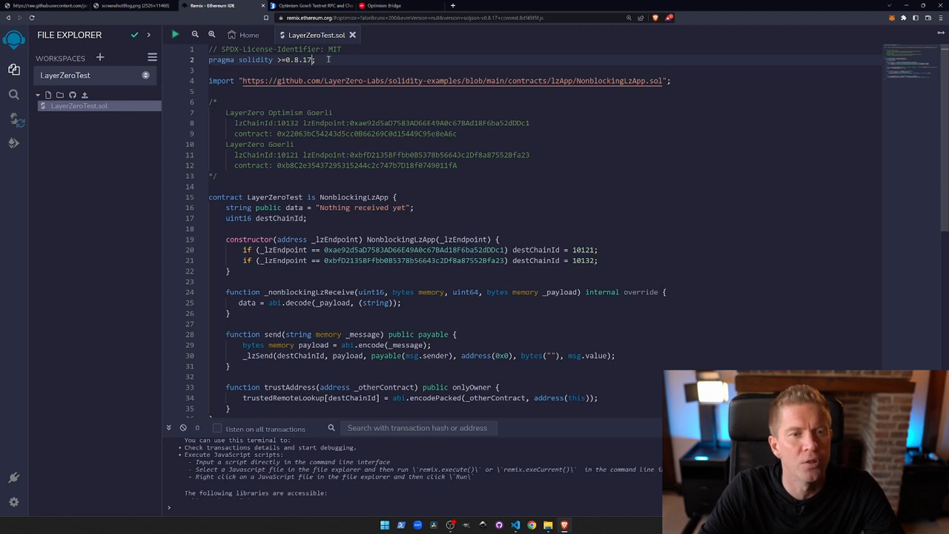
click(13, 118)
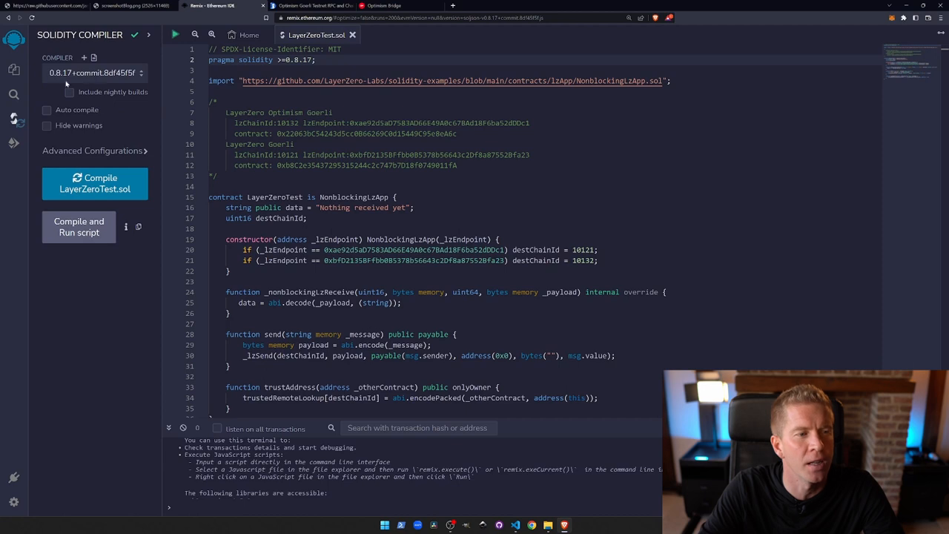
Step: Compile LayerZeroTest.sol successfully and hide the side panel to widen the editor
click(14, 71)
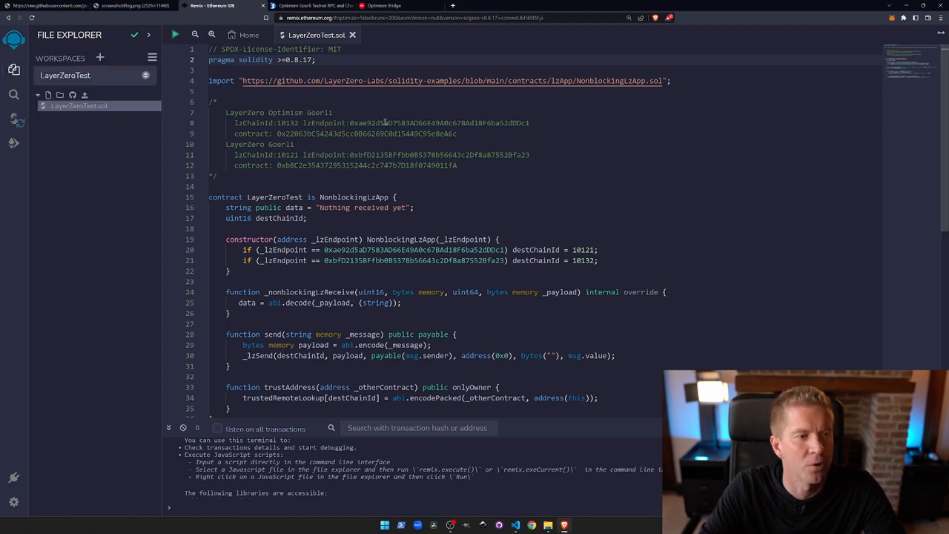
click(16, 122)
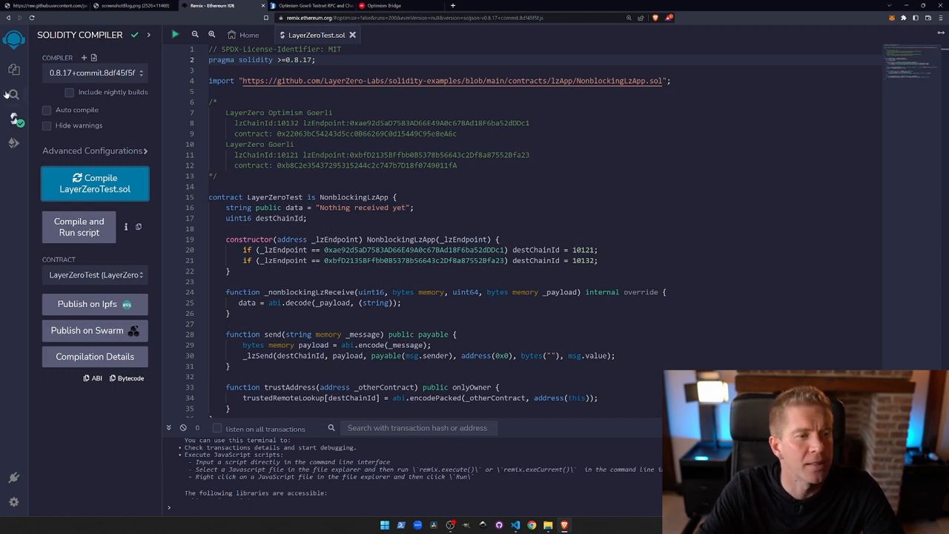
click(16, 122)
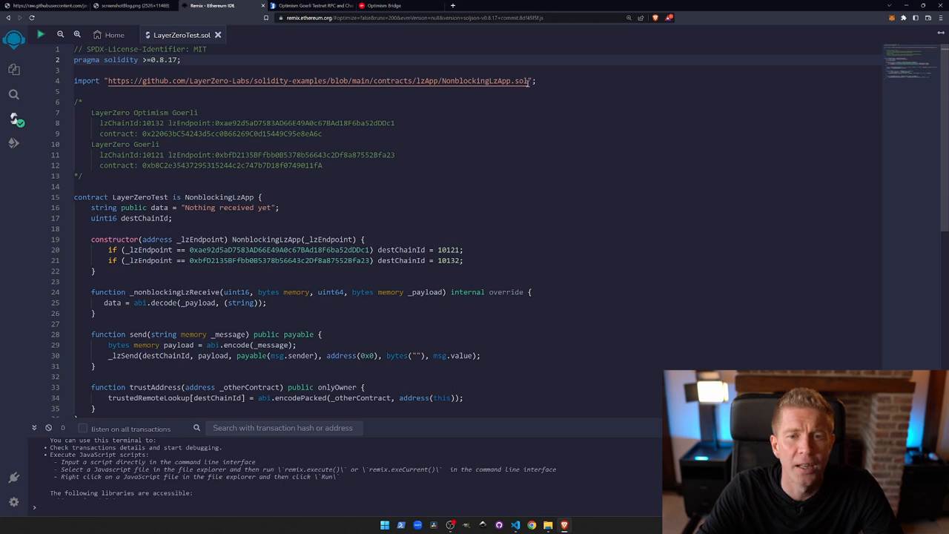
double_click(477, 81)
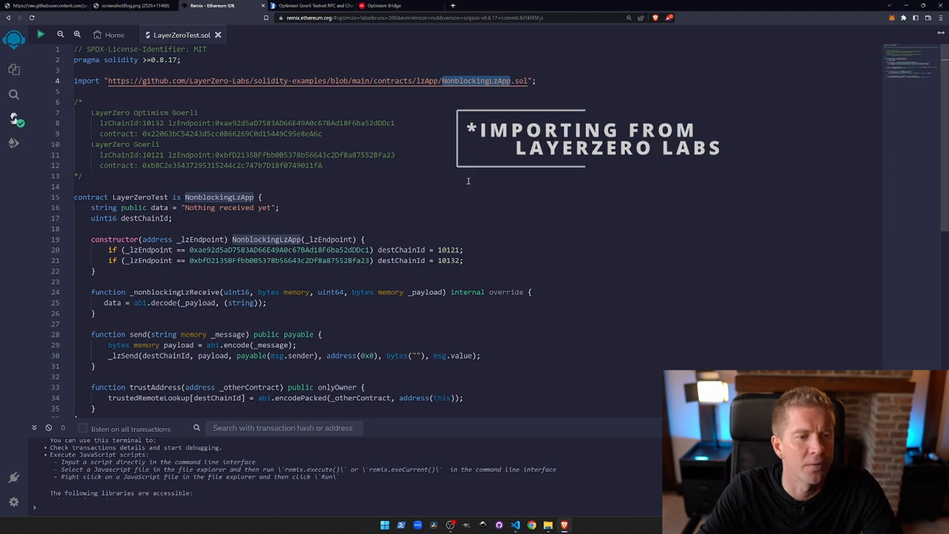
double_click(134, 197)
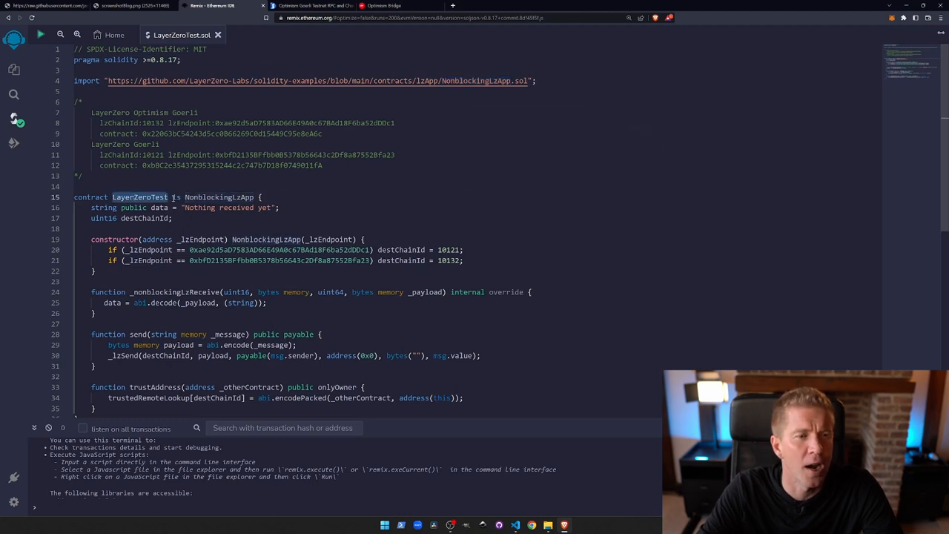
scroll(207, 198, down, 2)
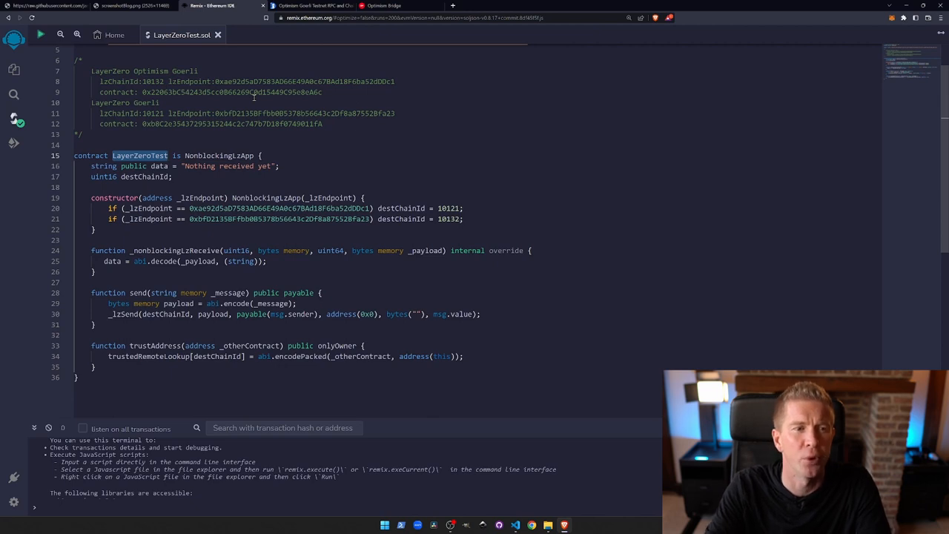
double_click(152, 81)
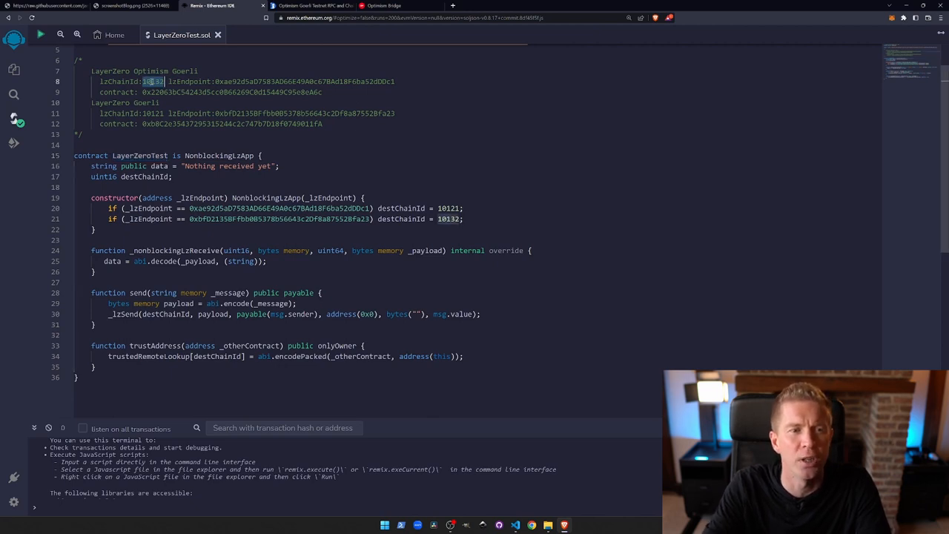
double_click(252, 80)
click(153, 80)
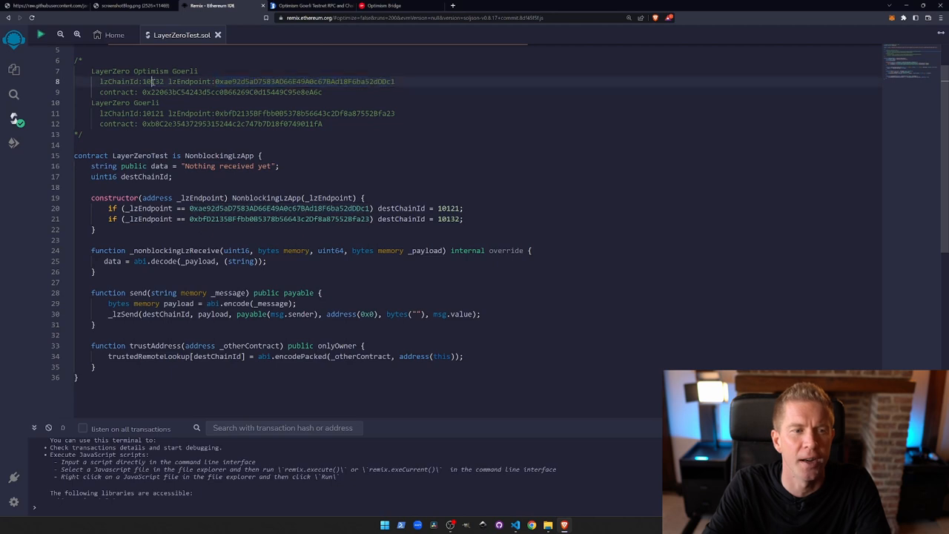
double_click(153, 81)
drag(99, 81, 166, 81)
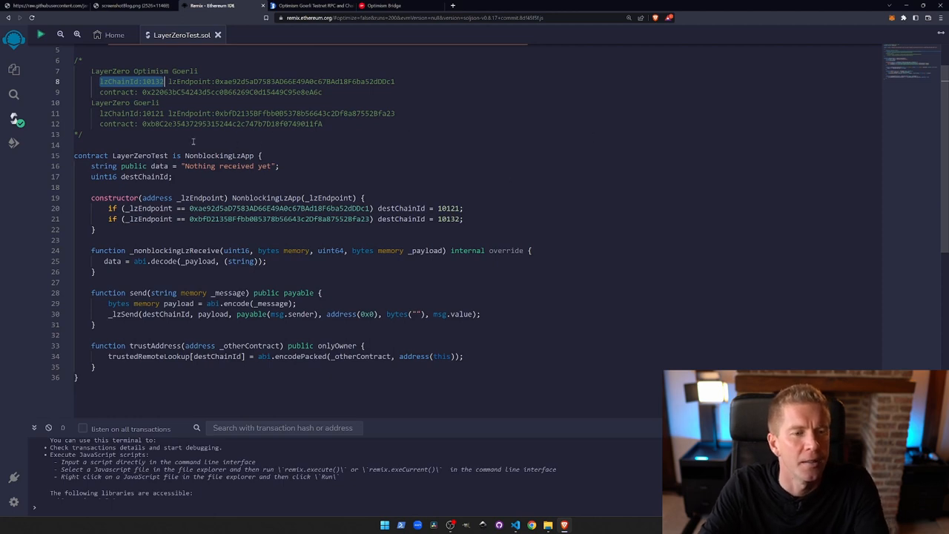
Step: Delete the old Goerli and Optimism Goerli contract addresses from the header comment lines
double_click(232, 124)
key(BackSpace)
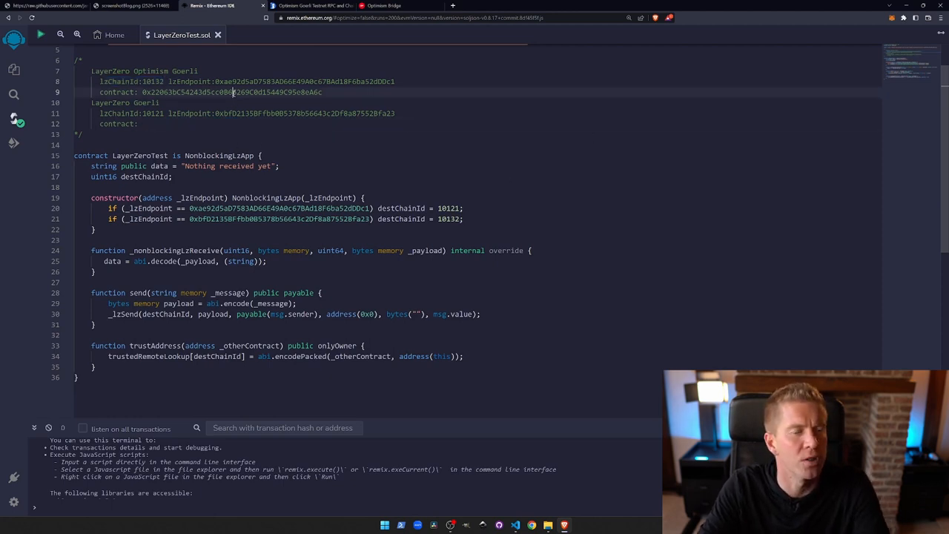
double_click(232, 92)
key(BackSpace)
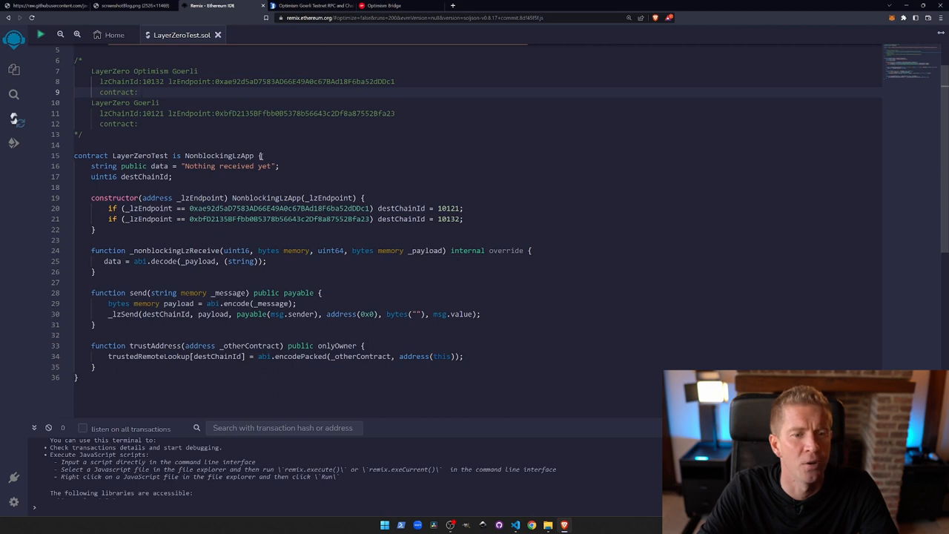
scroll(261, 155, up, 3)
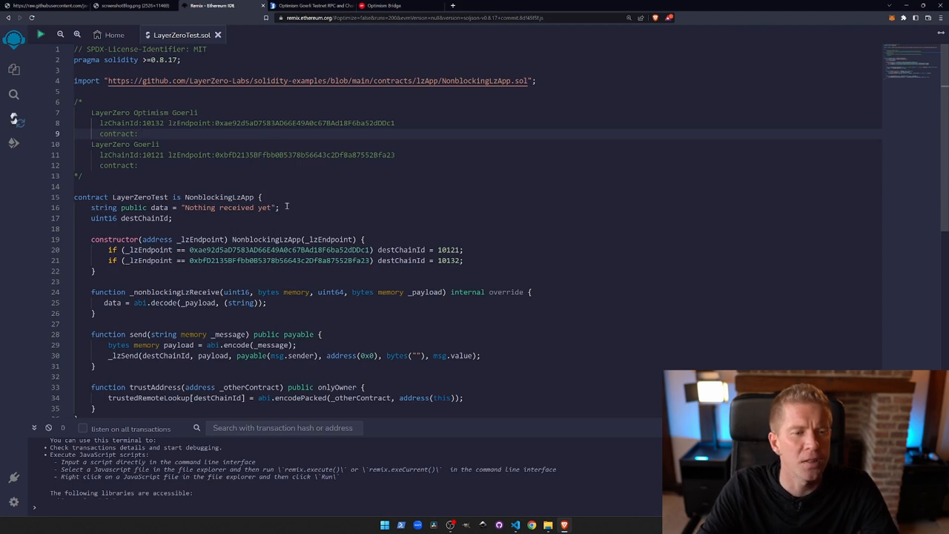
scroll(278, 206, down, 3)
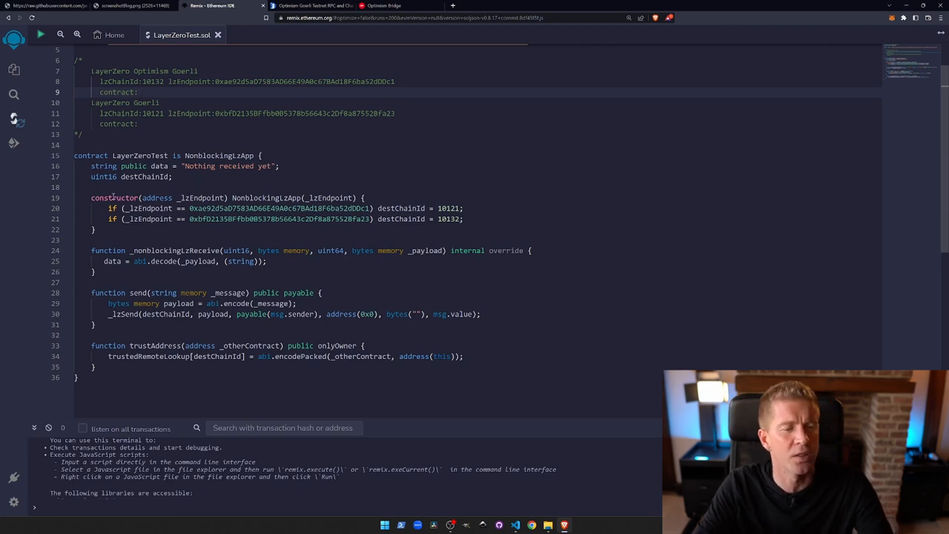
click(281, 166)
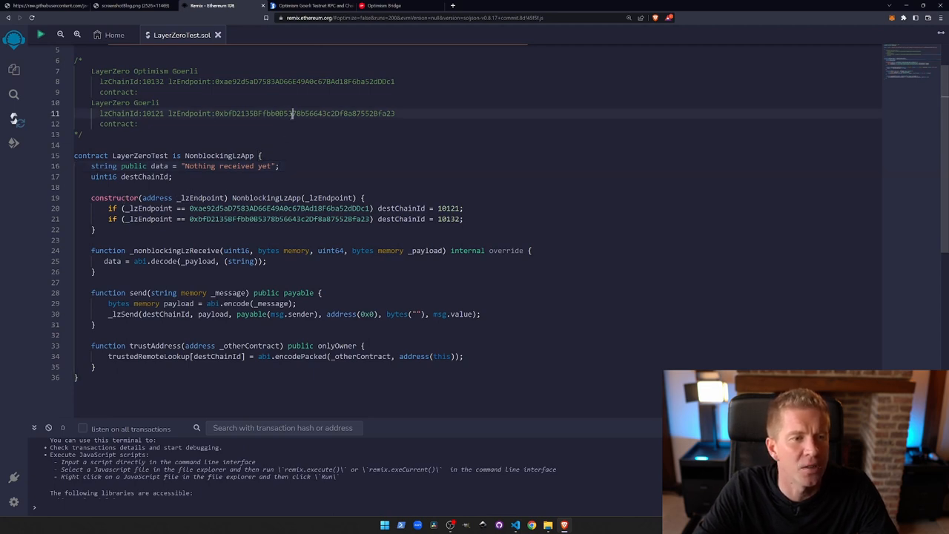
double_click(239, 114)
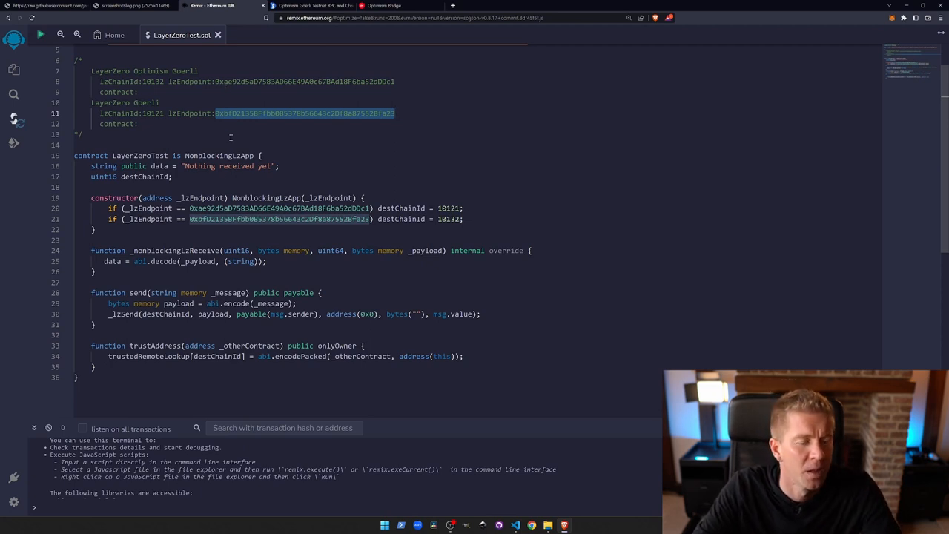
double_click(149, 251)
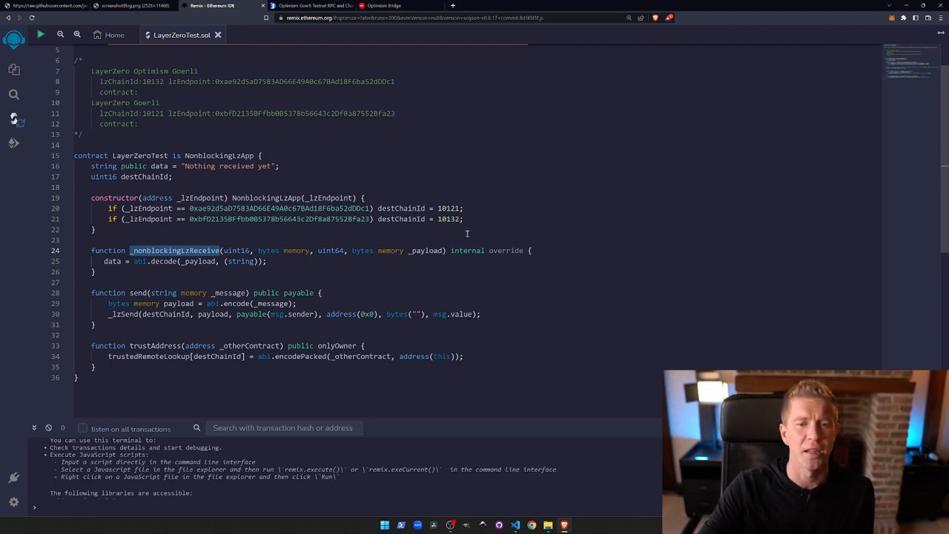
scroll(479, 223, up, 2)
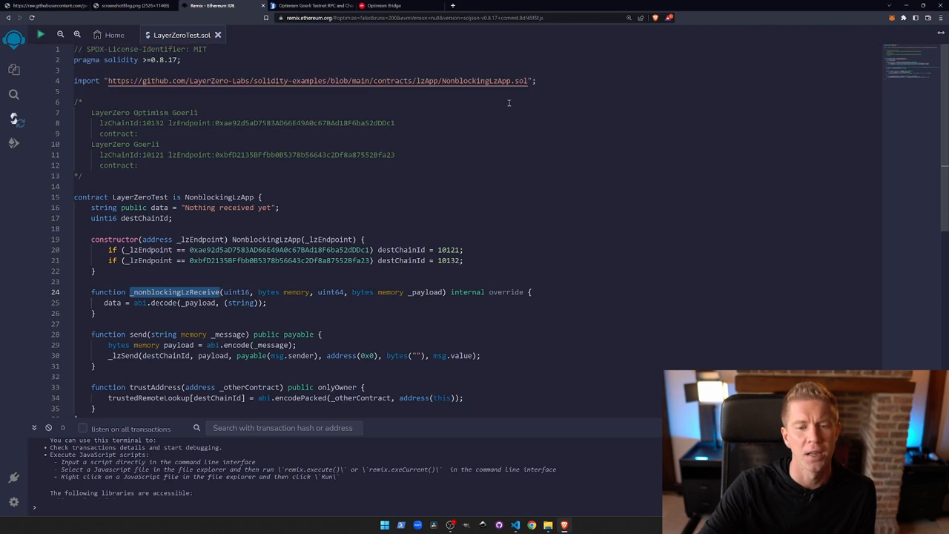
scroll(508, 102, down, 3)
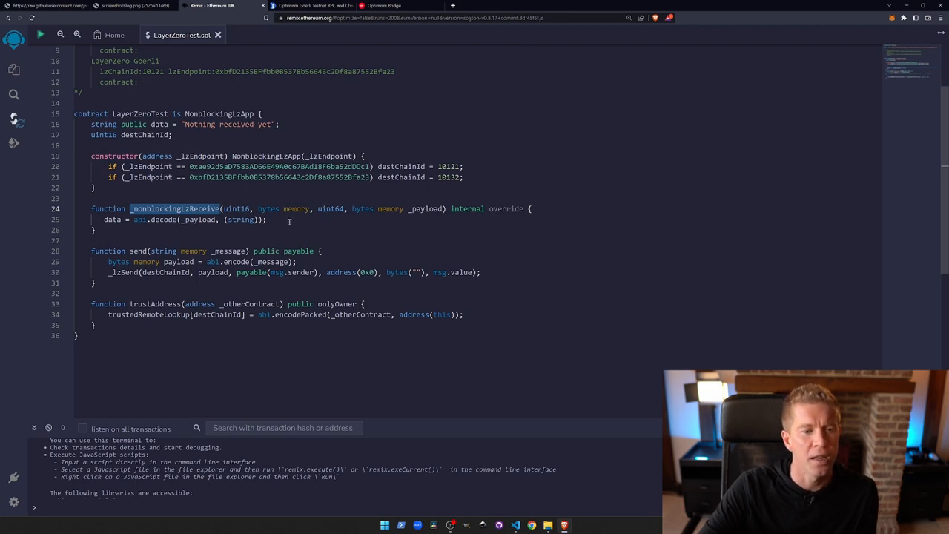
scroll(289, 221, up, 2)
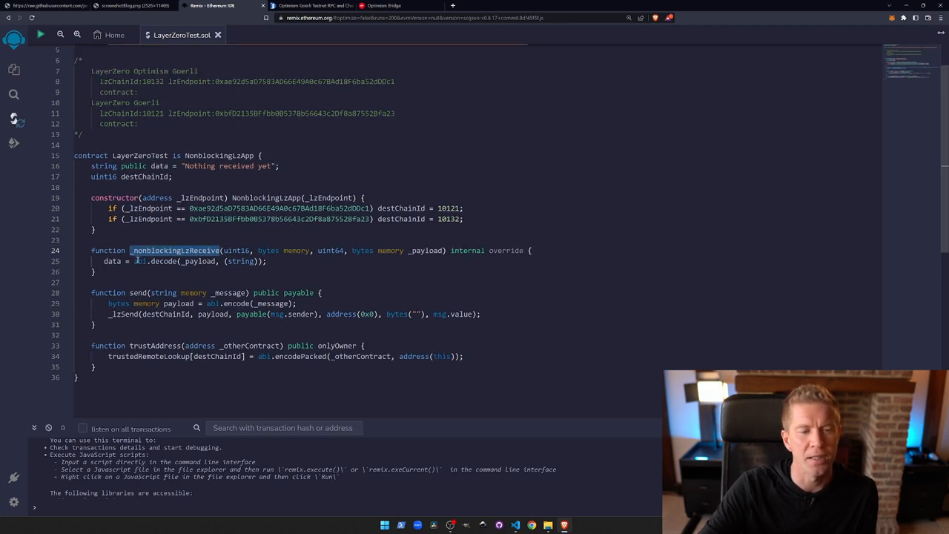
double_click(198, 261)
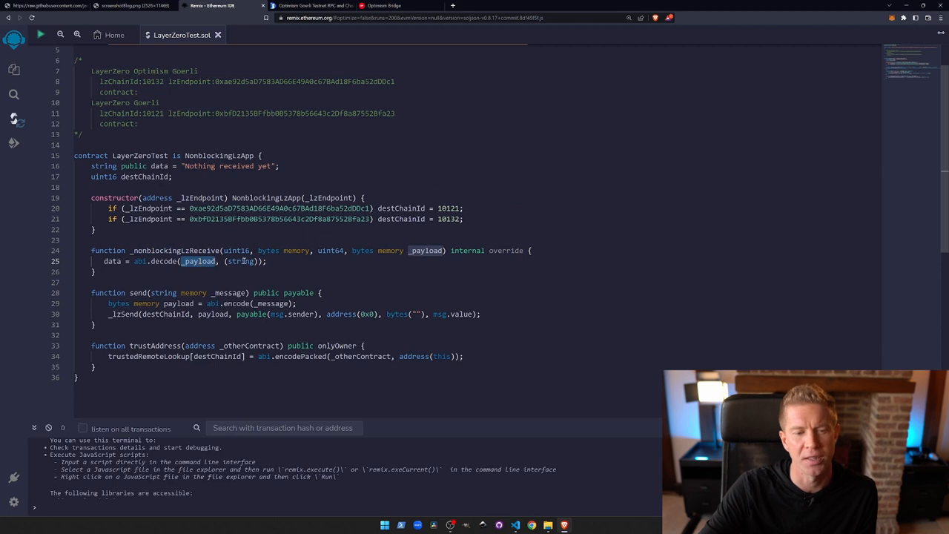
double_click(241, 261)
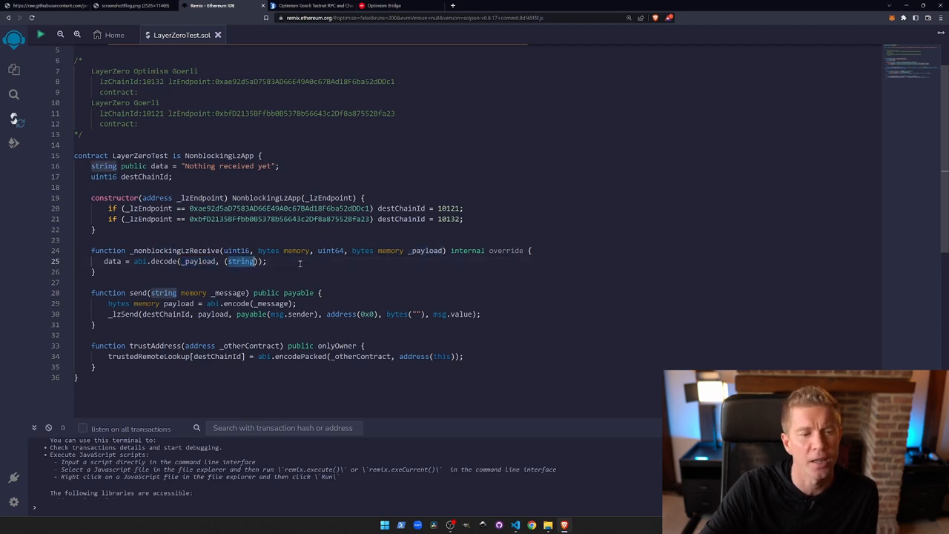
double_click(113, 261)
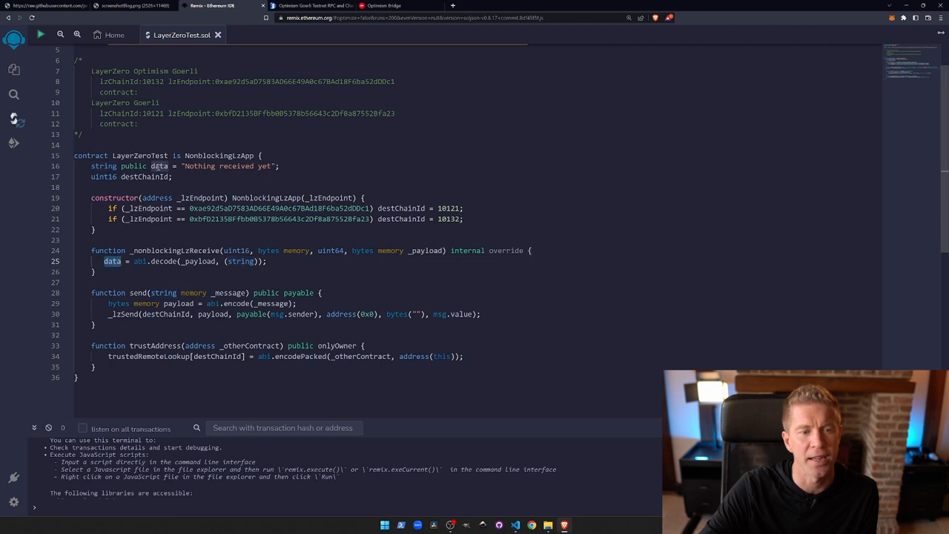
double_click(159, 166)
drag(184, 166, 272, 166)
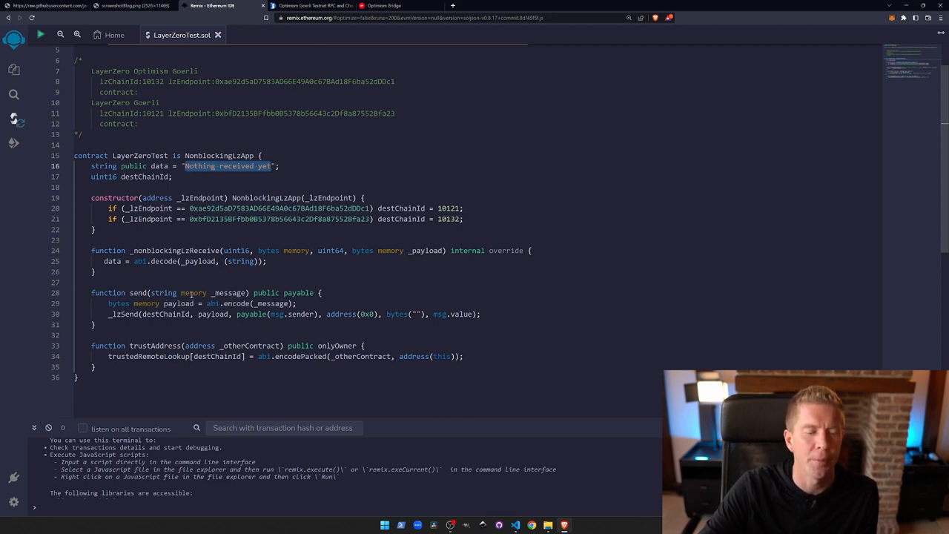
drag(111, 314, 137, 313)
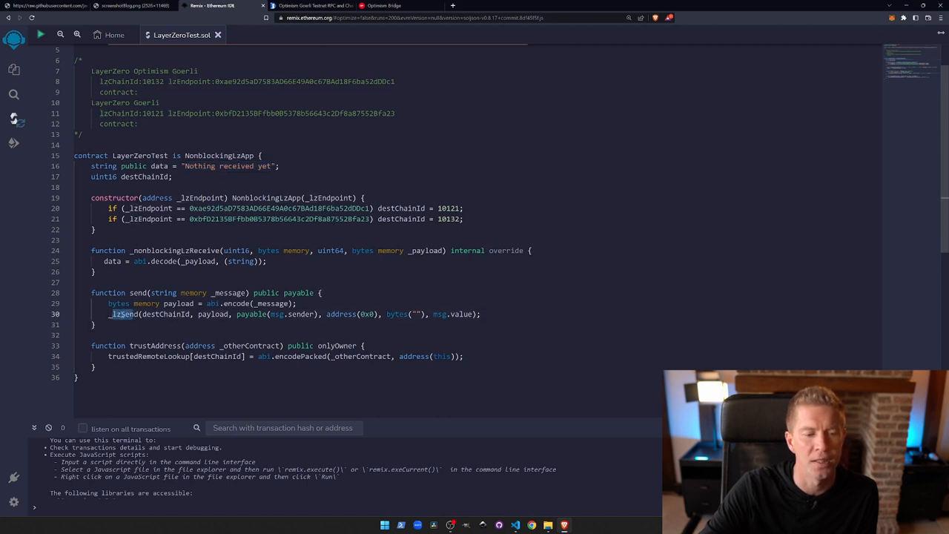
double_click(153, 314)
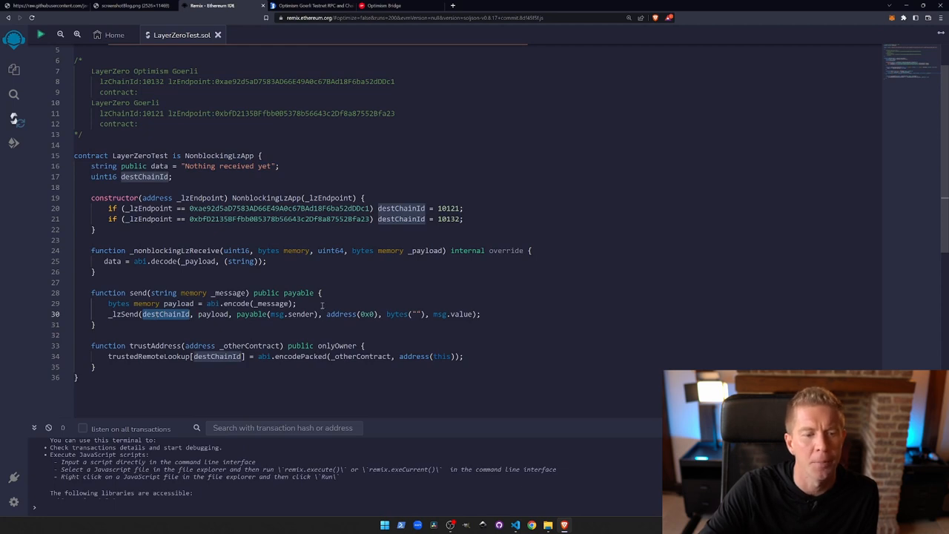
double_click(215, 314)
double_click(178, 303)
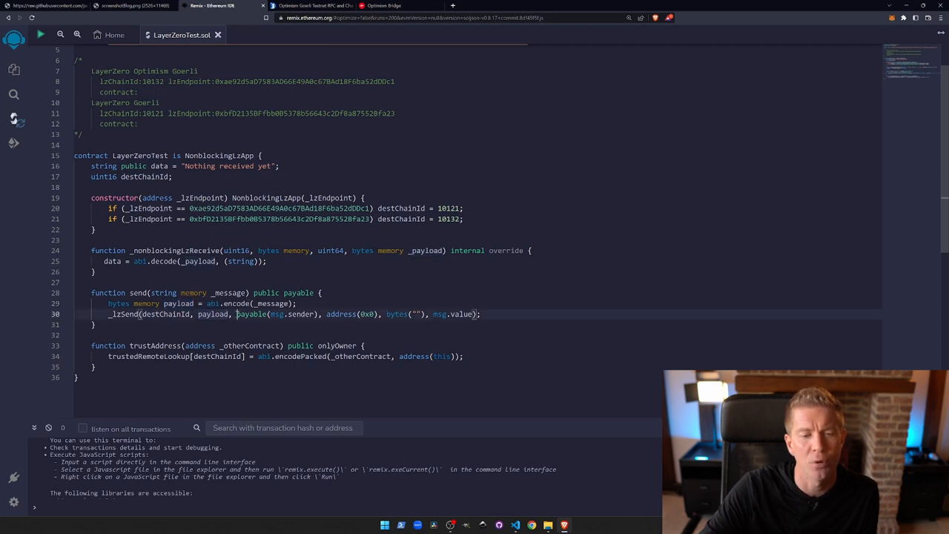
drag(234, 314, 319, 313)
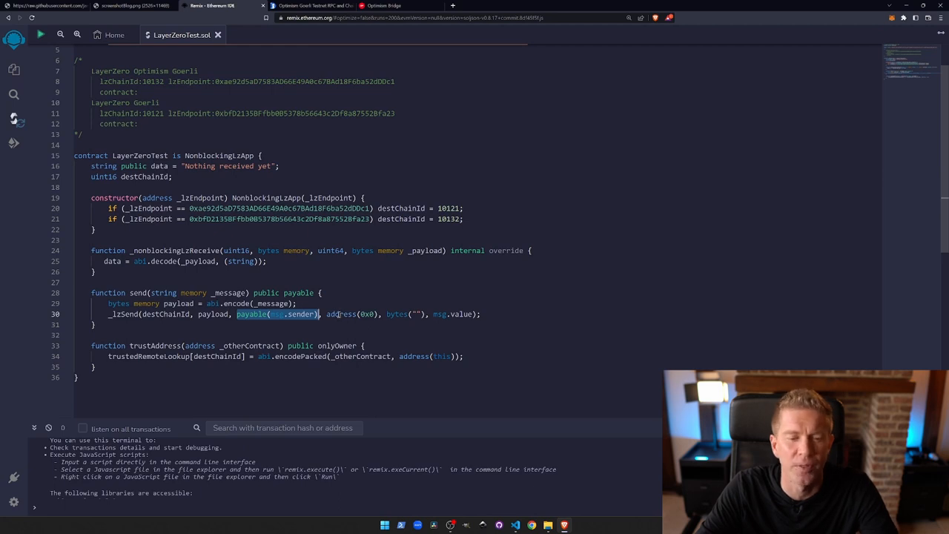
click(484, 313)
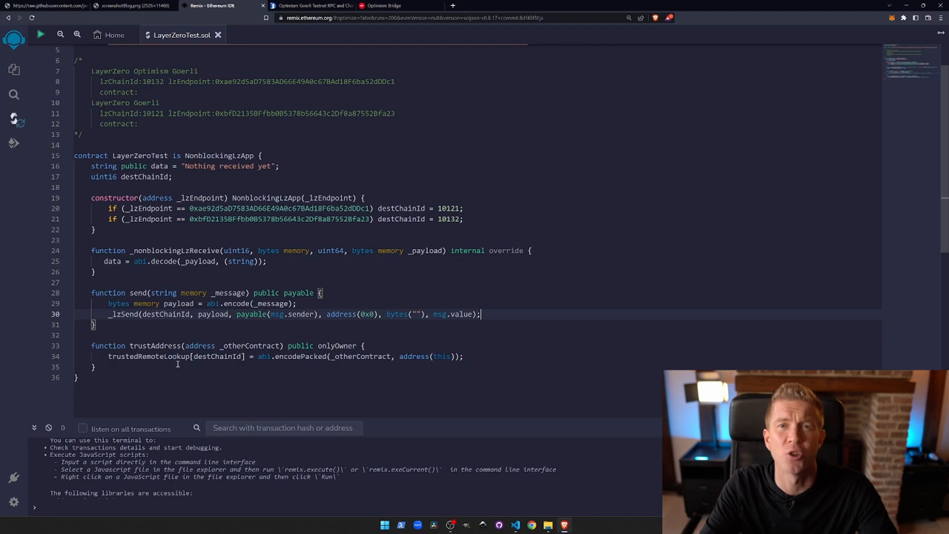
double_click(127, 356)
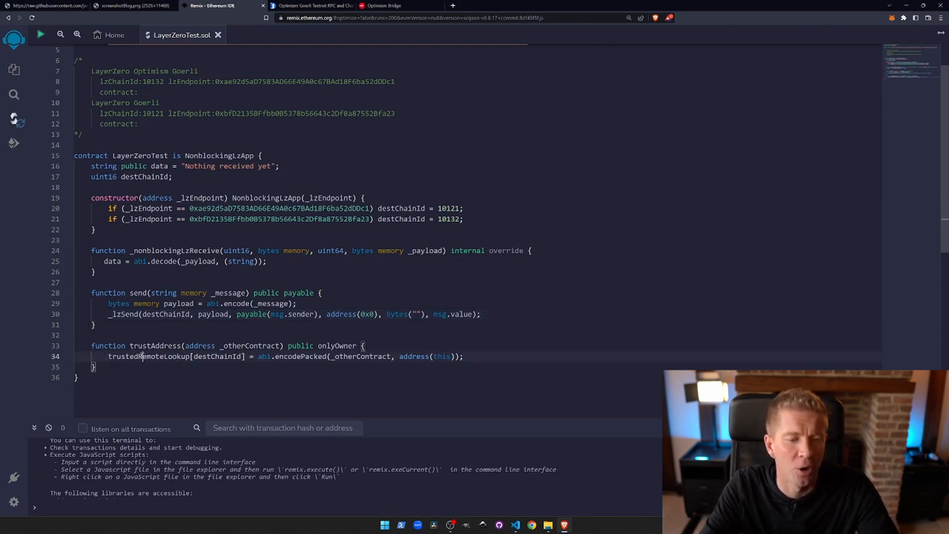
double_click(222, 357)
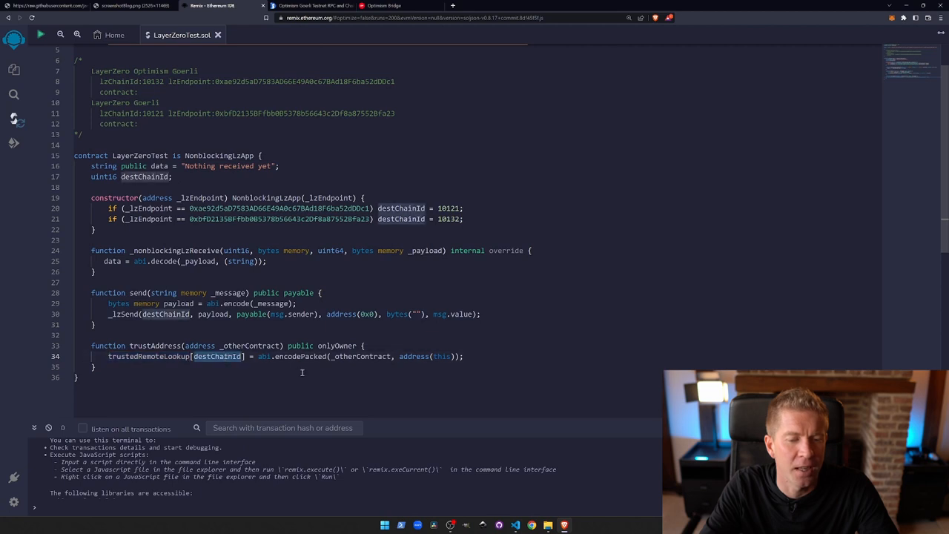
double_click(248, 346)
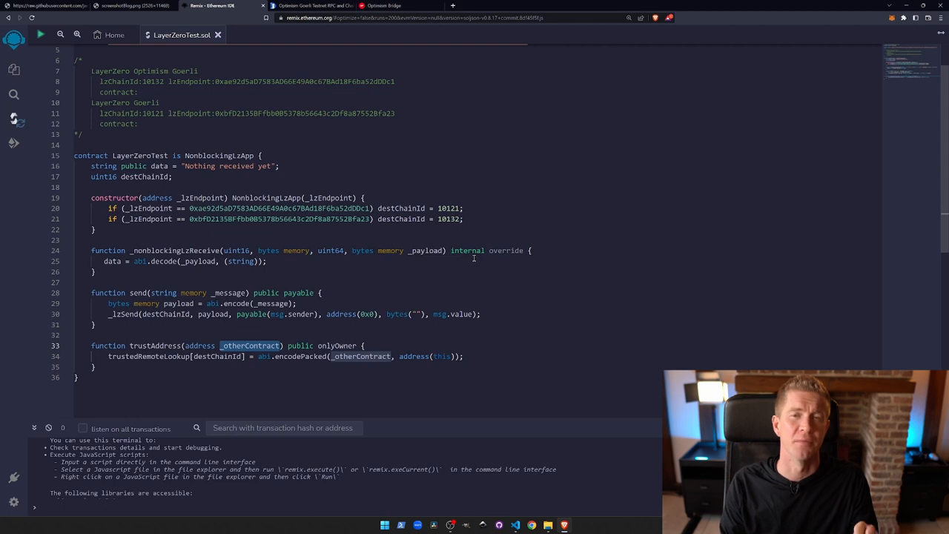
scroll(548, 293, up, 2)
click(547, 324)
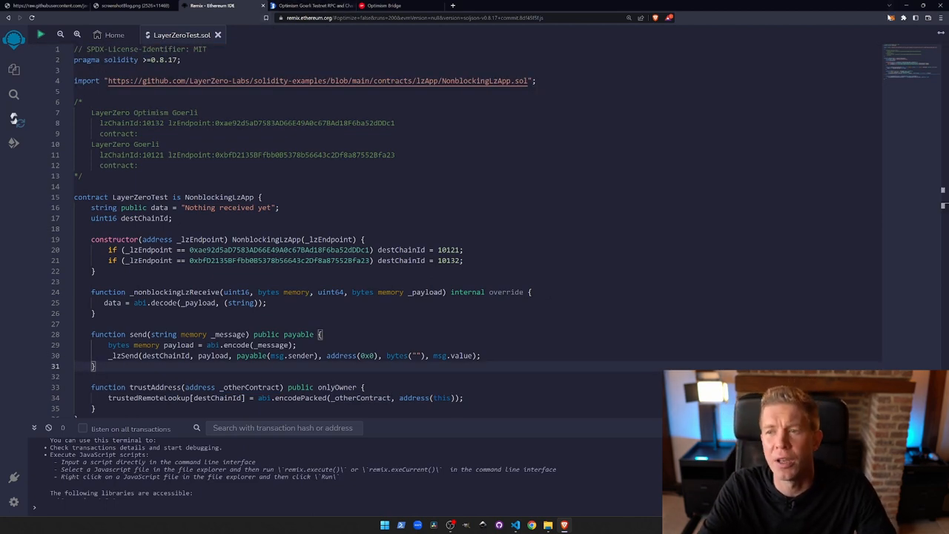
Step: Check the wallet's network list in MetaMask, then go to Chainlist's Optimism Goerli Testnet page
click(892, 17)
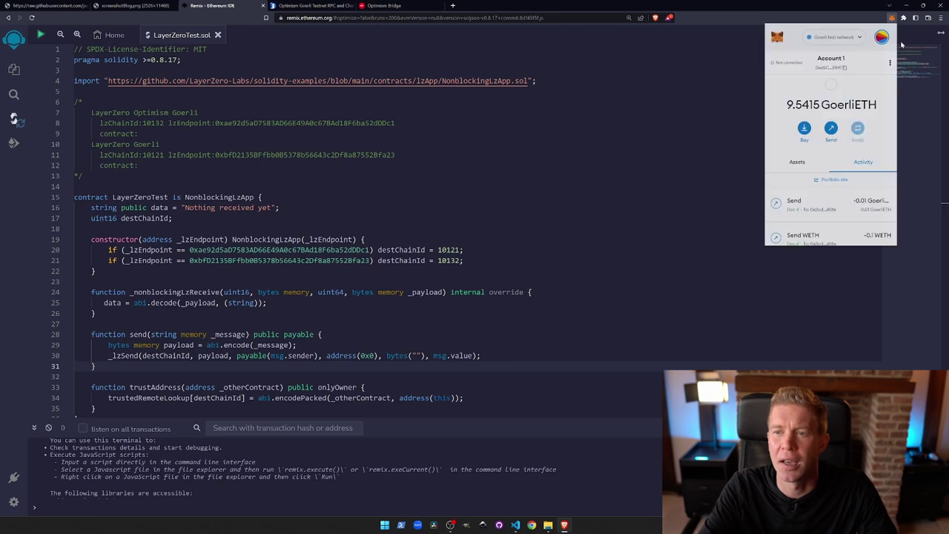
click(838, 37)
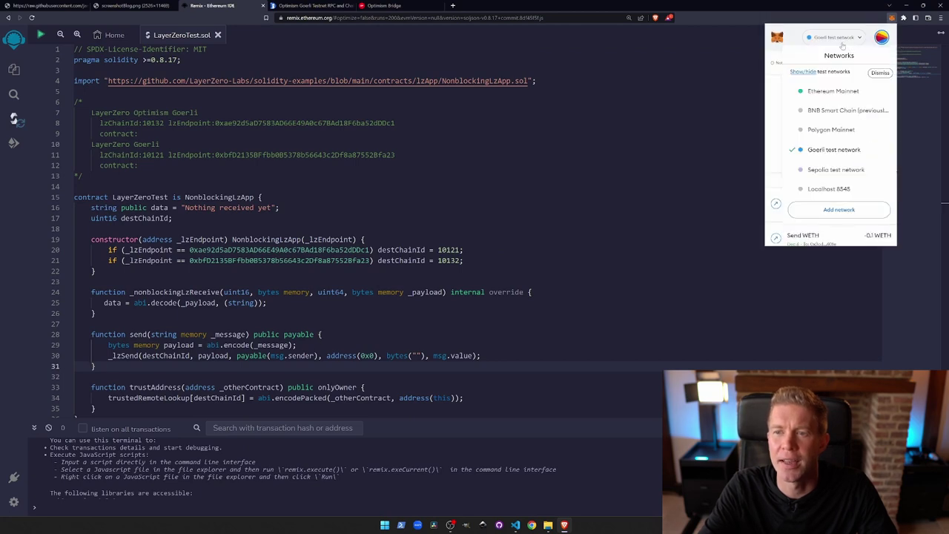
click(796, 35)
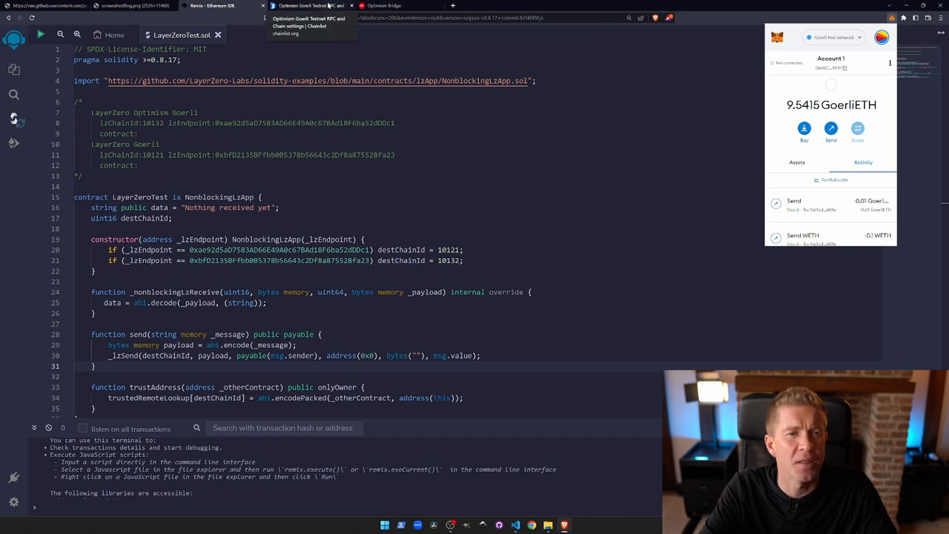
click(312, 6)
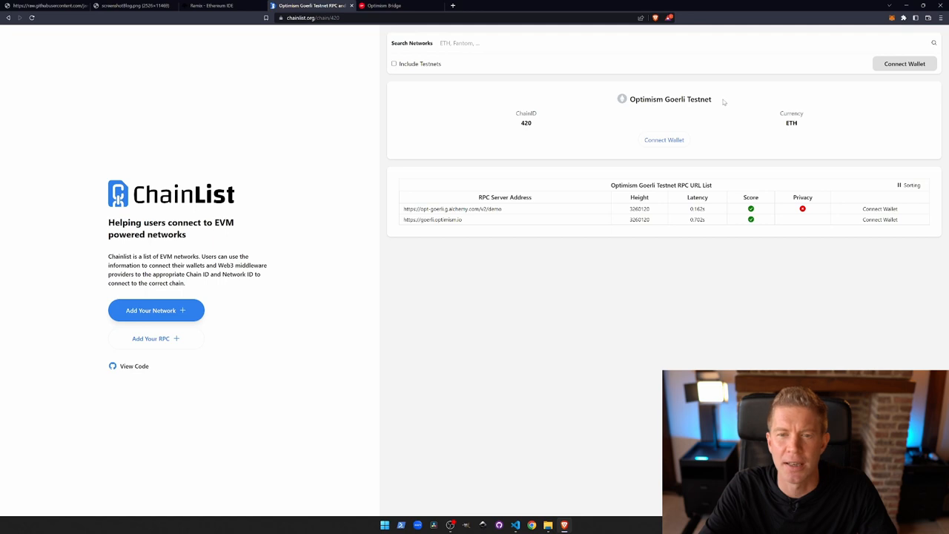
Step: Connect the wallet to Chainlist and approve adding and switching to Optimism Goerli Testnet
click(664, 140)
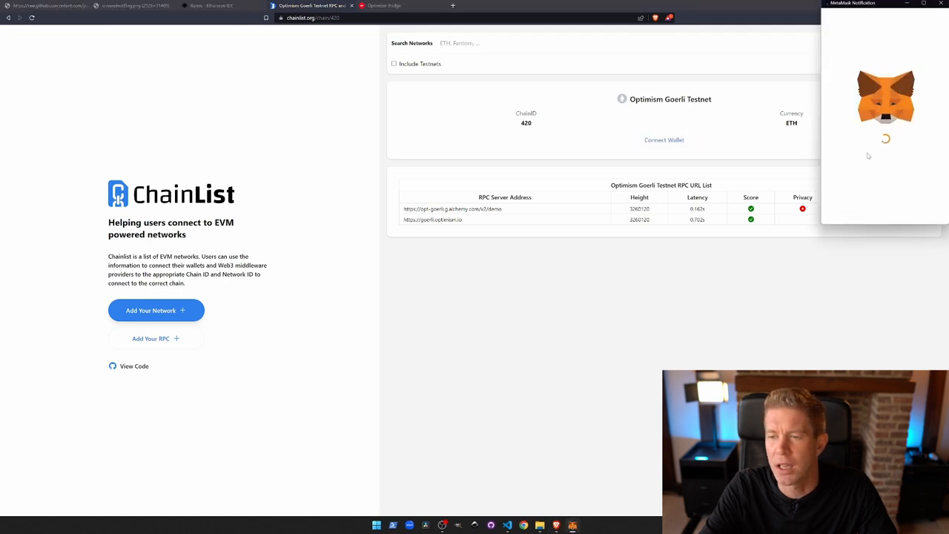
click(920, 209)
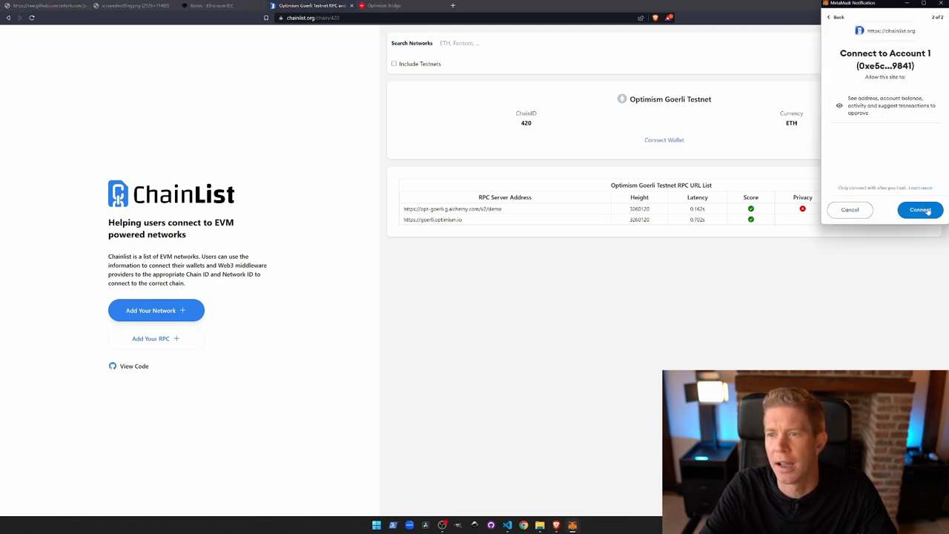
click(920, 210)
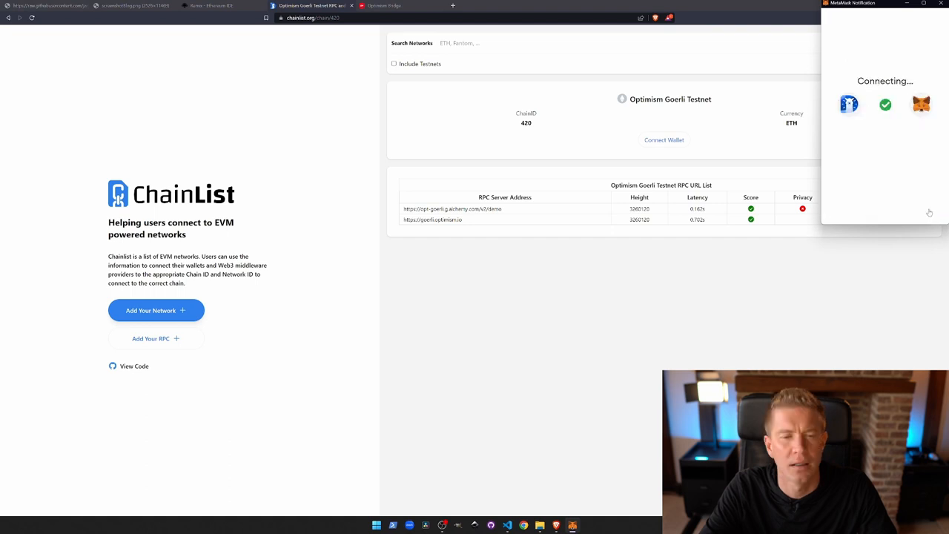
scroll(929, 214, down, 3)
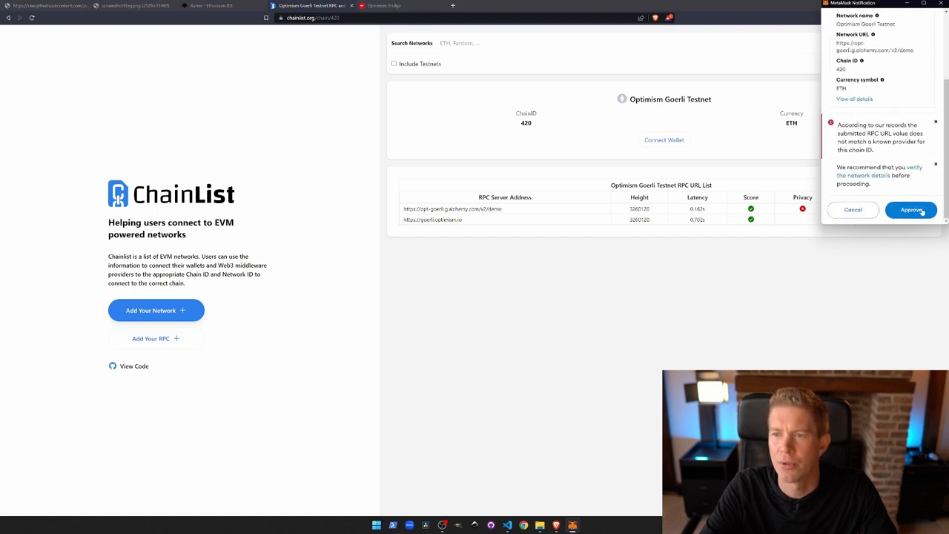
click(912, 210)
click(916, 209)
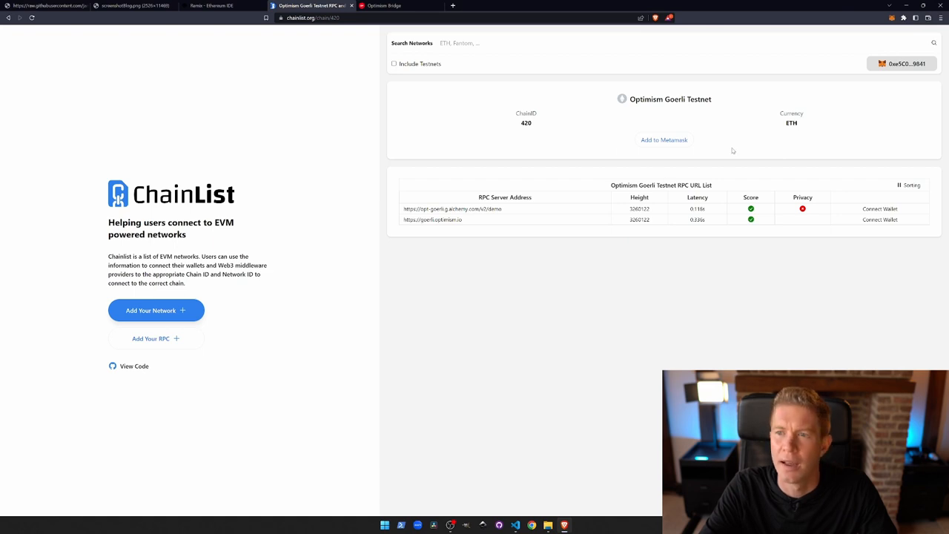
Step: Switch the wallet back to Goerli test network showing 9.5415 GoerliETH, then go to the Optimism Bridge page
click(891, 20)
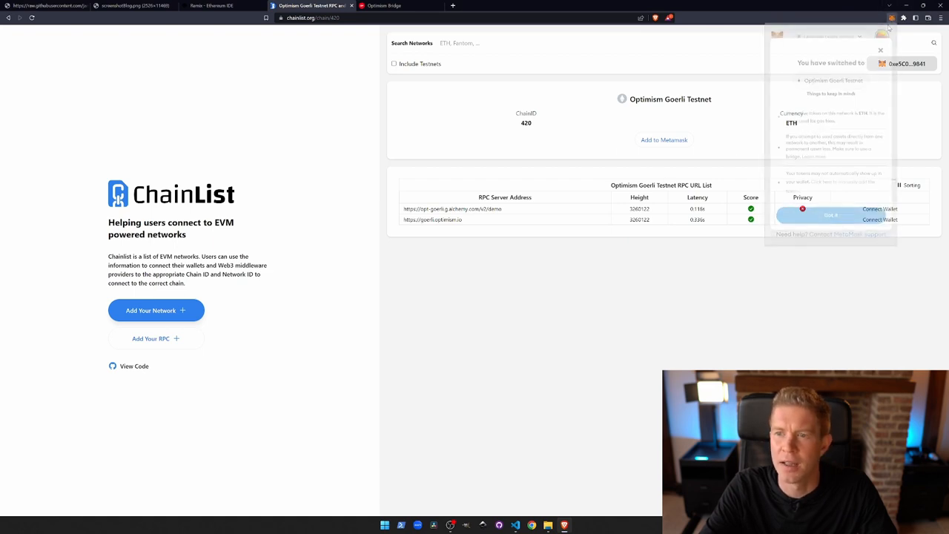
click(830, 216)
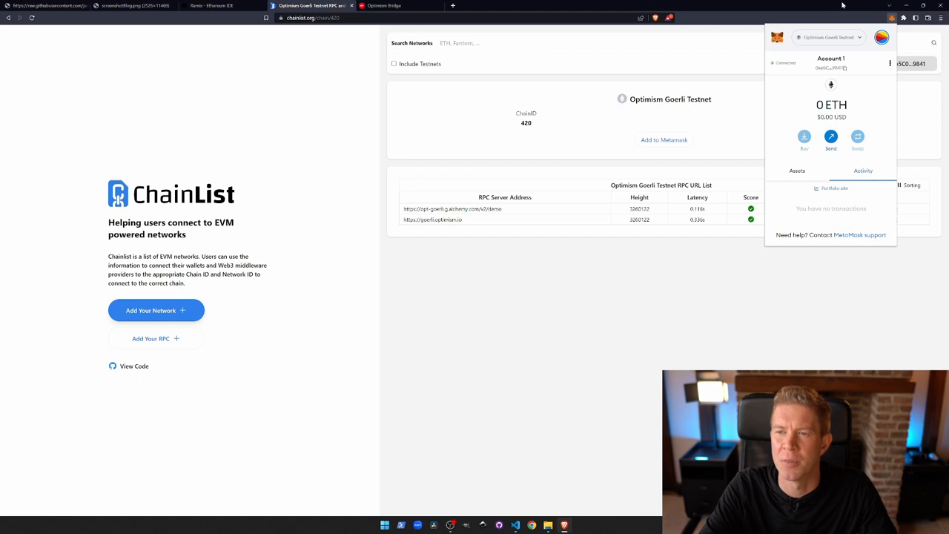
click(828, 39)
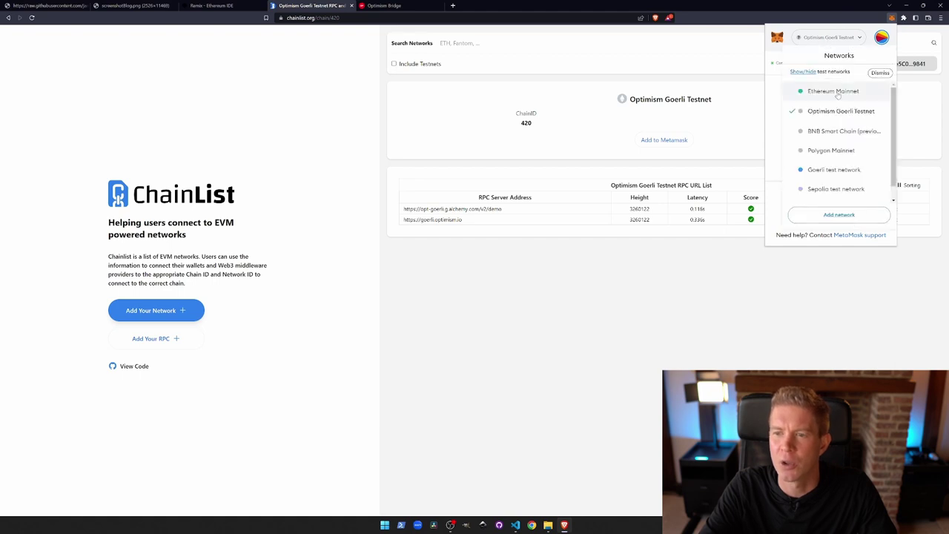
scroll(838, 134, down, 1)
click(842, 155)
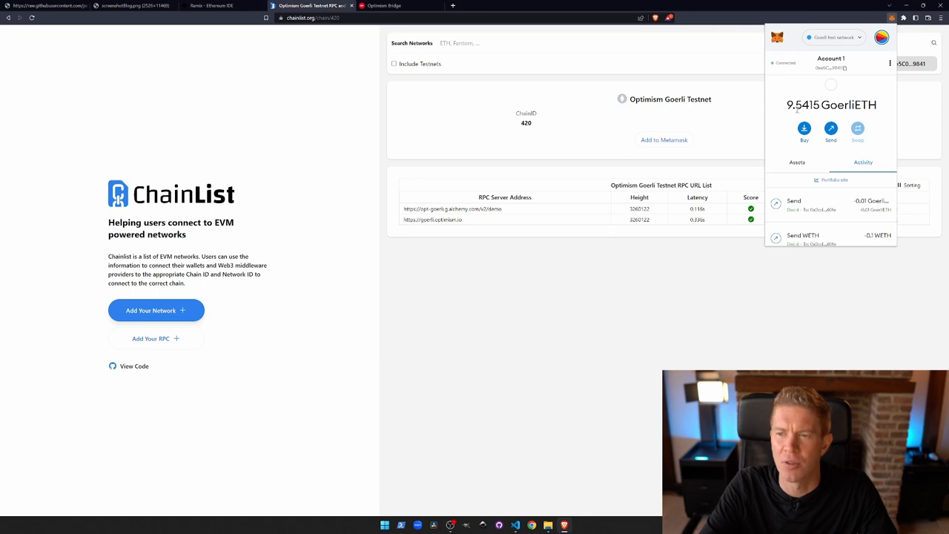
drag(786, 105, 879, 104)
click(403, 6)
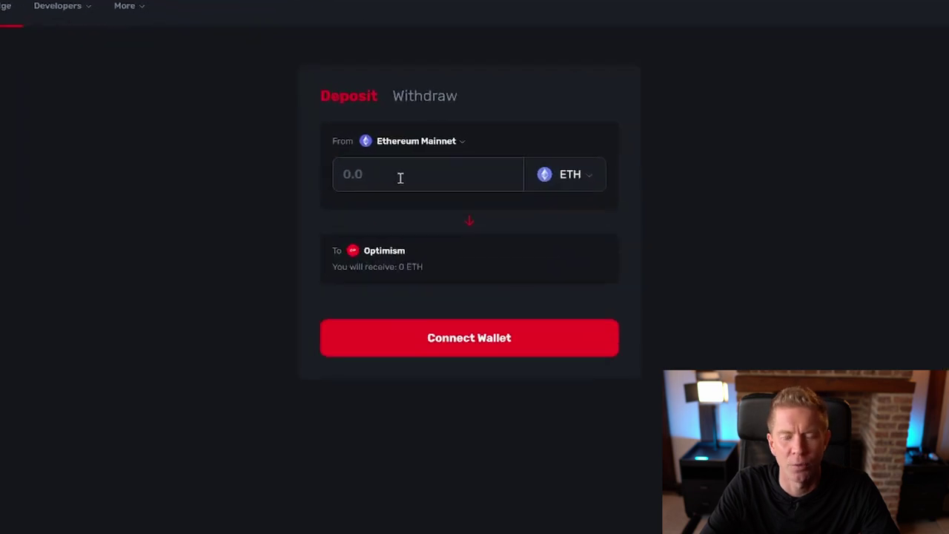
Step: Enter the deposit amount and connect the MetaMask account to Optimism Bridge
click(400, 178)
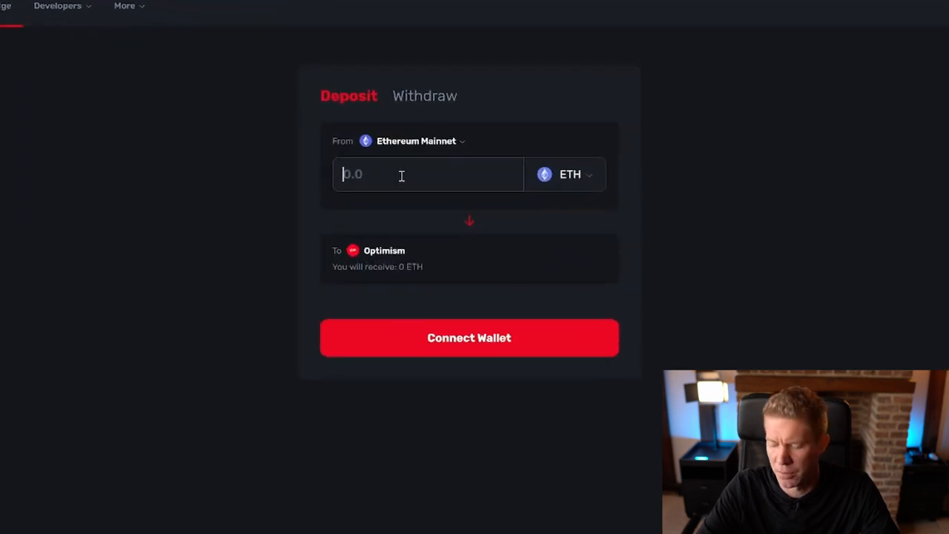
text(1)
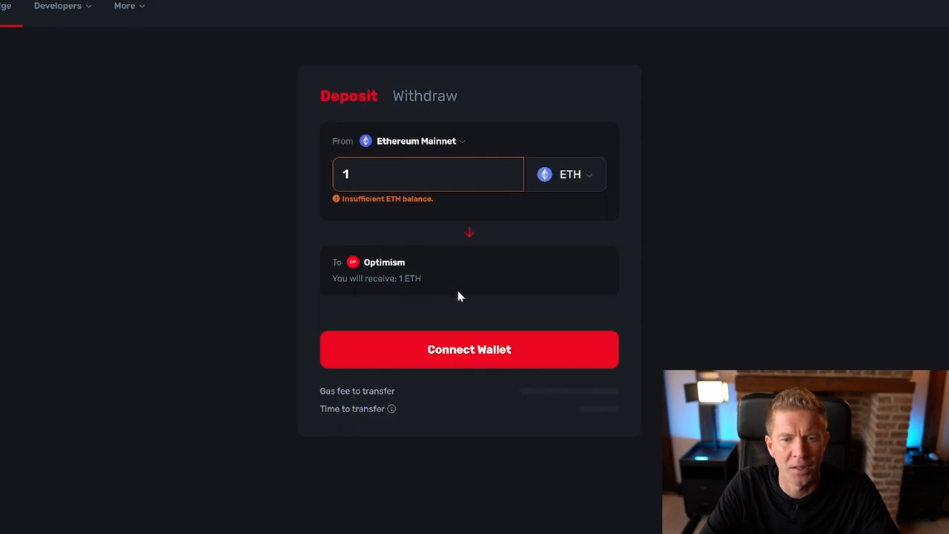
click(475, 363)
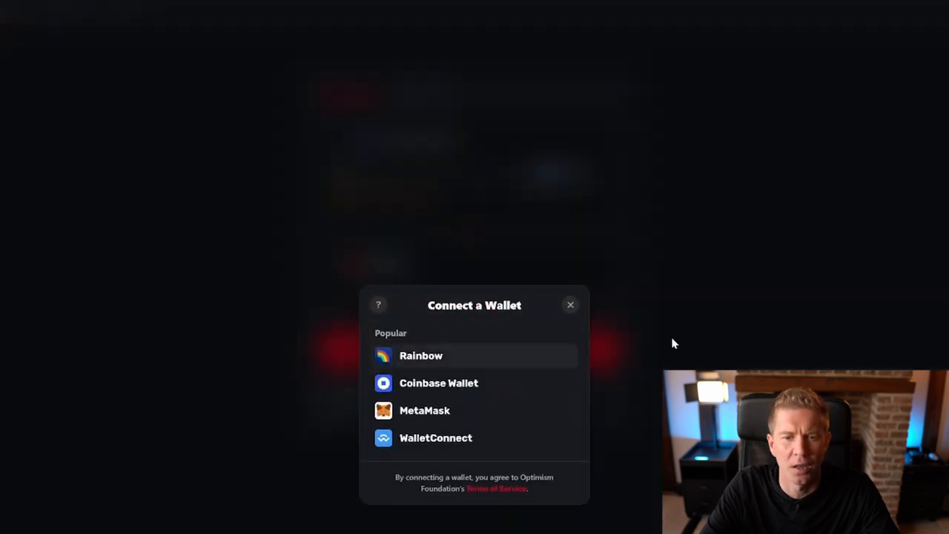
click(438, 333)
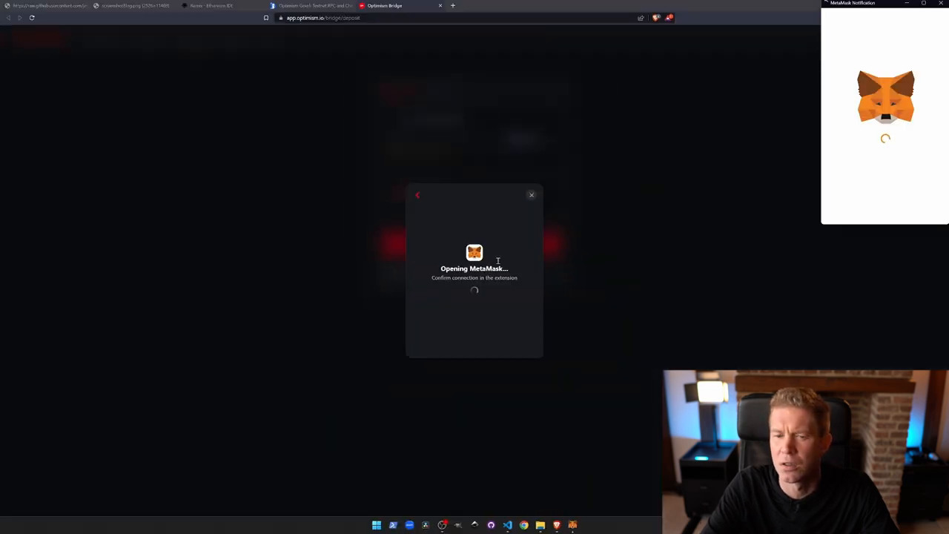
click(920, 209)
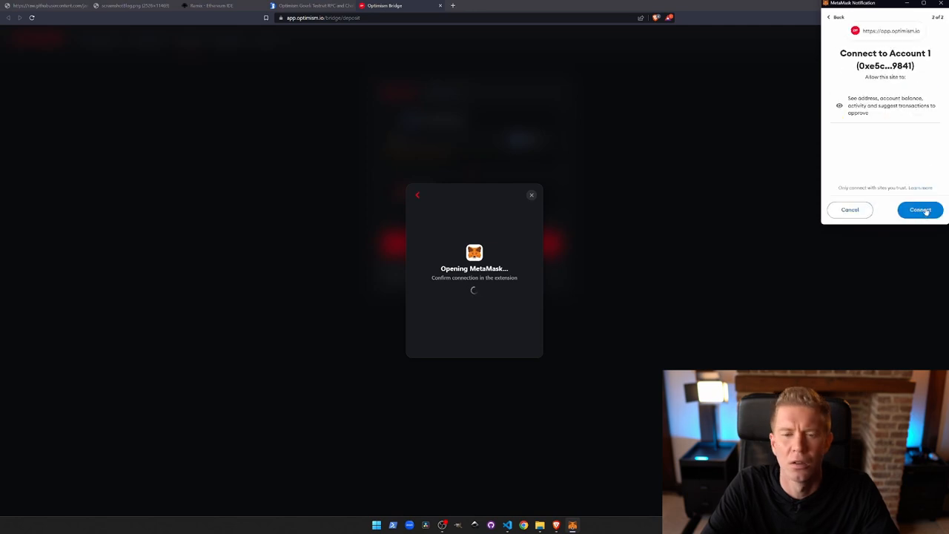
click(922, 211)
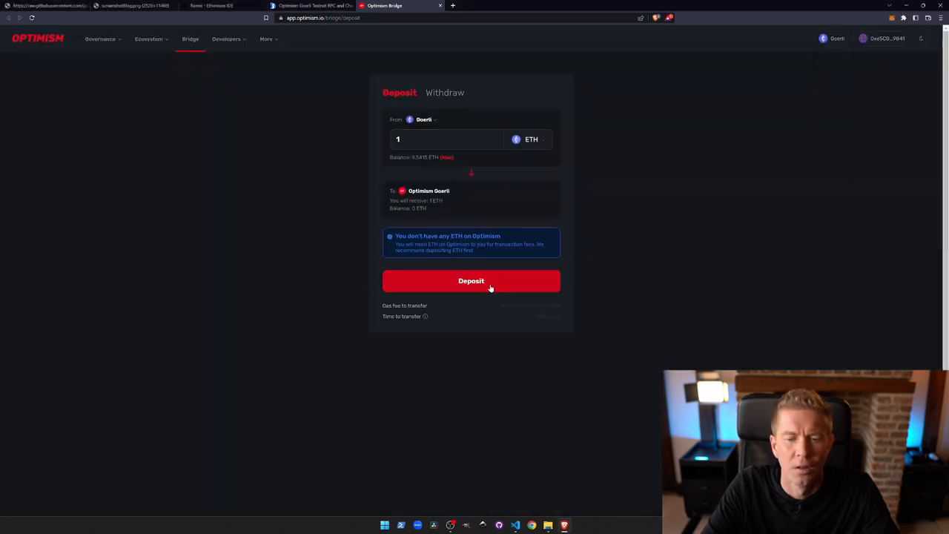
Step: Deposit 1 ETH from Goerli to Optimism Goerli and approve the transaction in the wallet
click(490, 284)
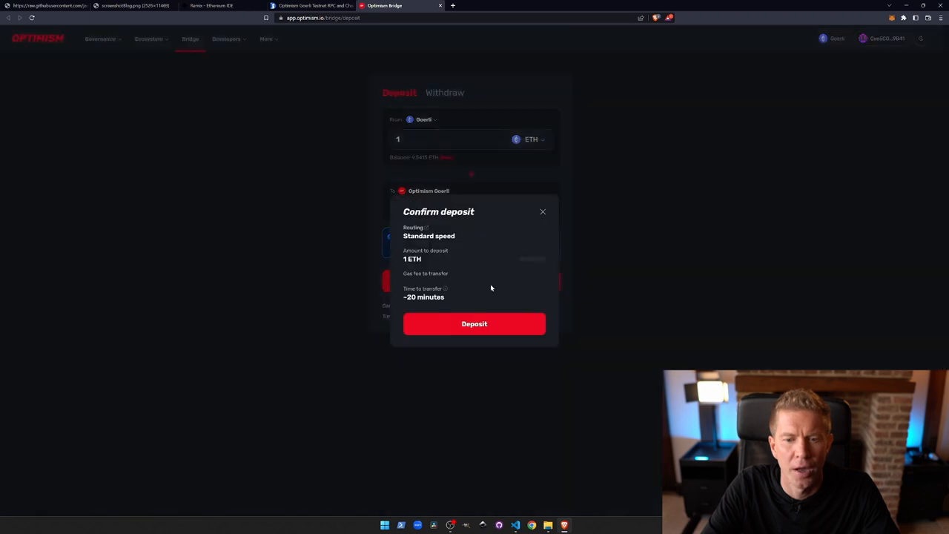
click(487, 324)
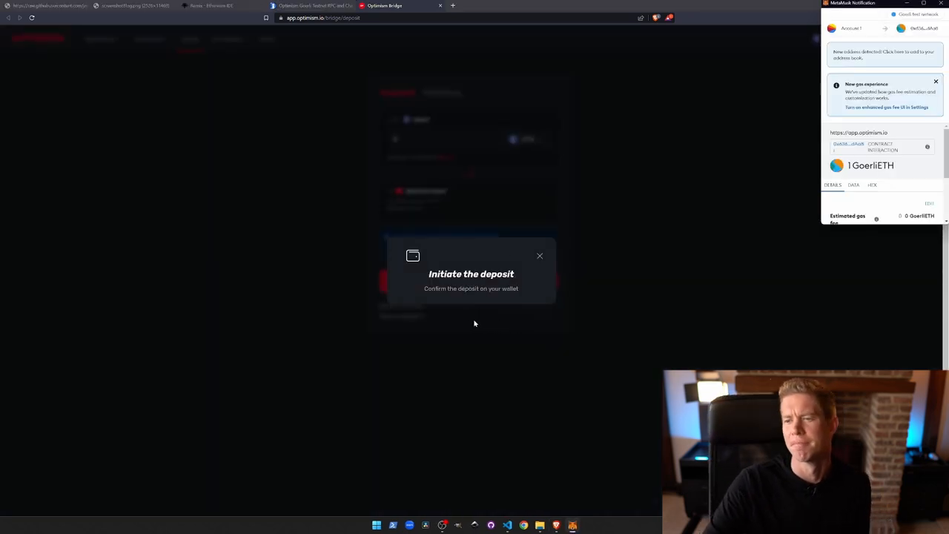
scroll(883, 170, down, 3)
click(911, 210)
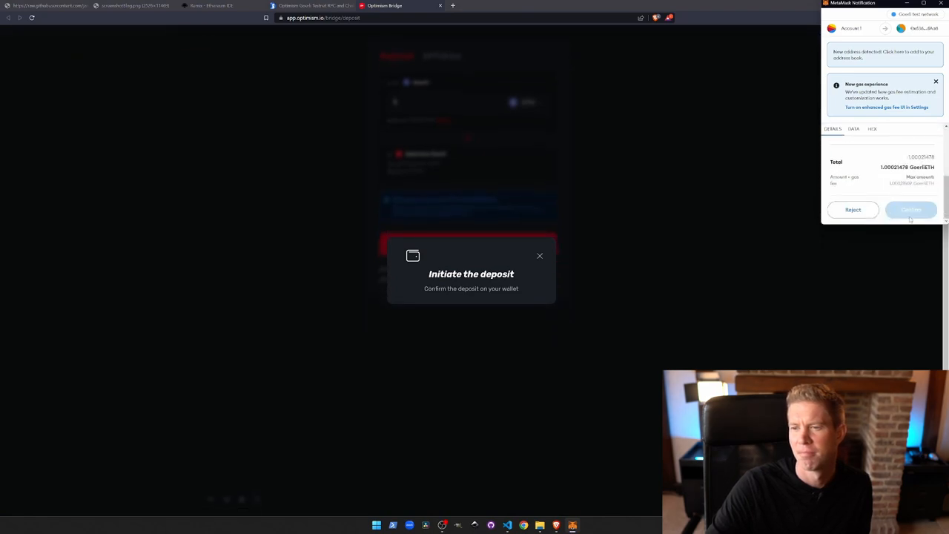
click(910, 210)
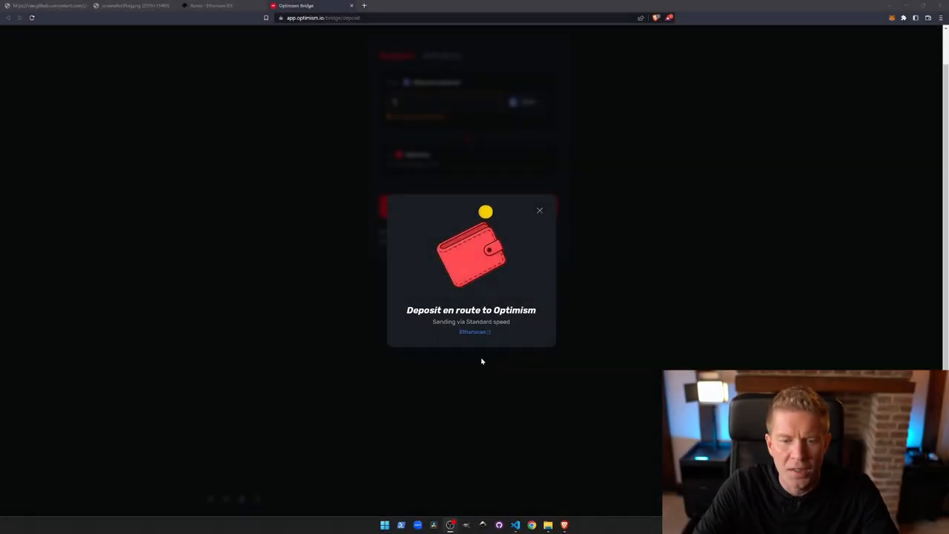
Step: Verify 1 ETH received on Optimism Goerli in MetaMask and return to the LayerZeroTest contract in Remix
click(892, 18)
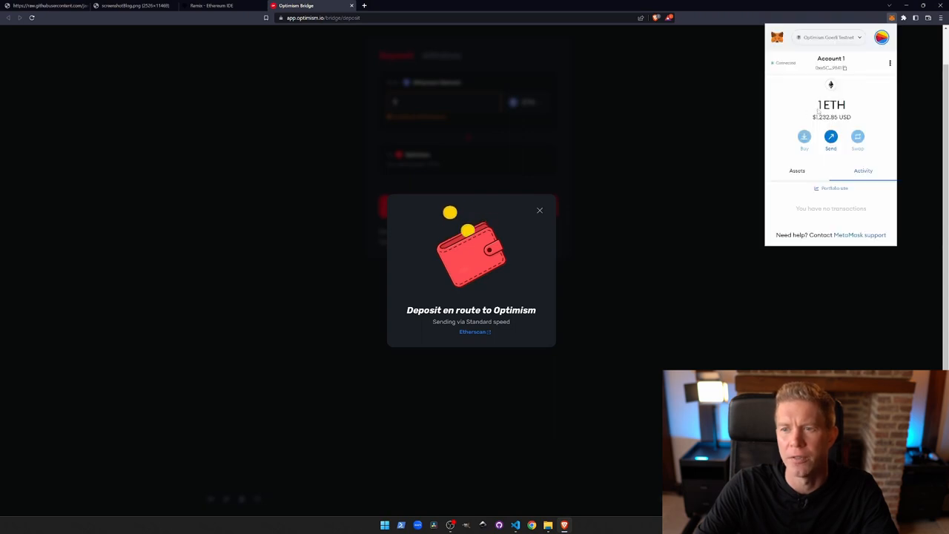
drag(818, 105, 854, 106)
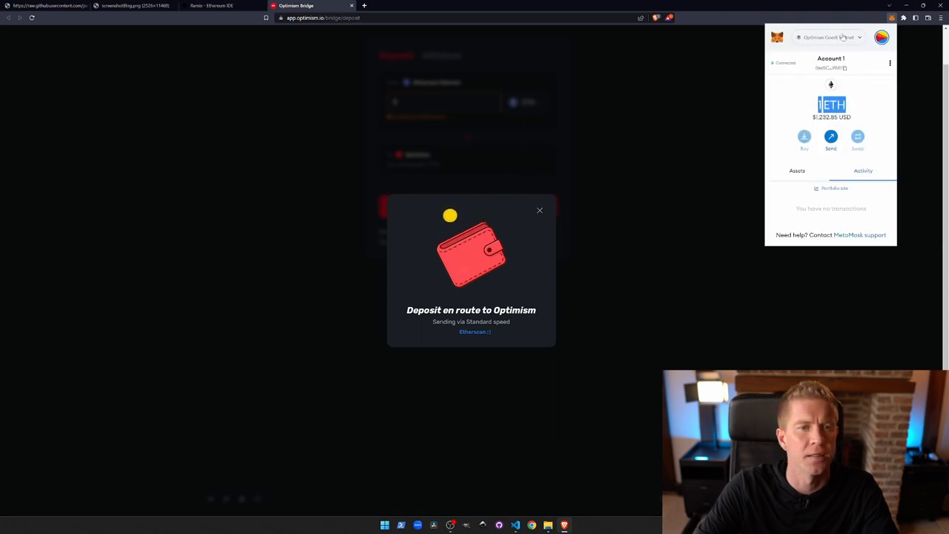
click(206, 9)
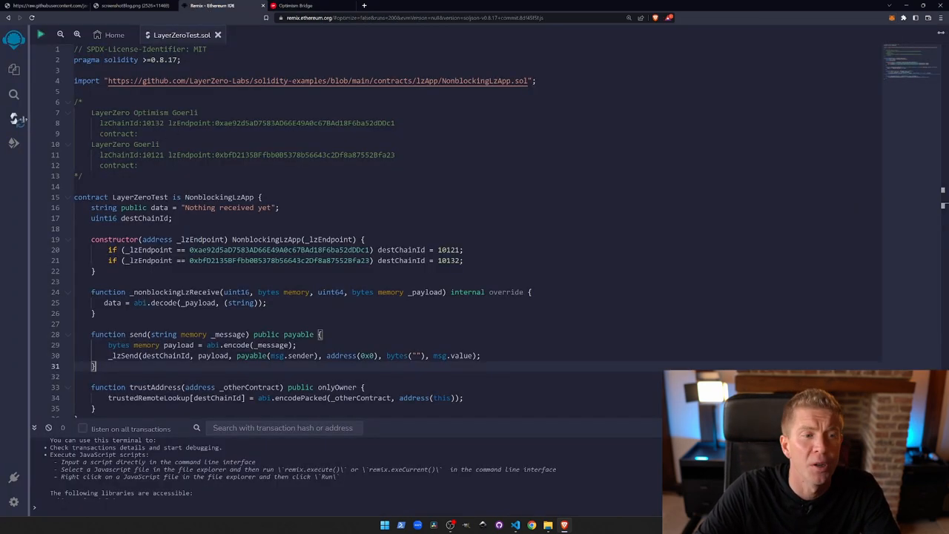
Step: Compile LayerZeroTest.sol from the Solidity Compiler panel
click(13, 118)
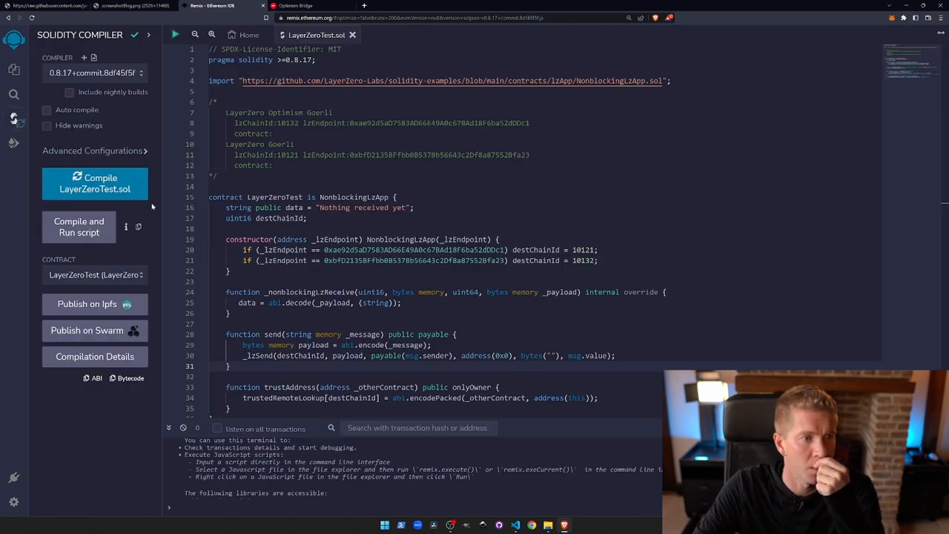
click(95, 183)
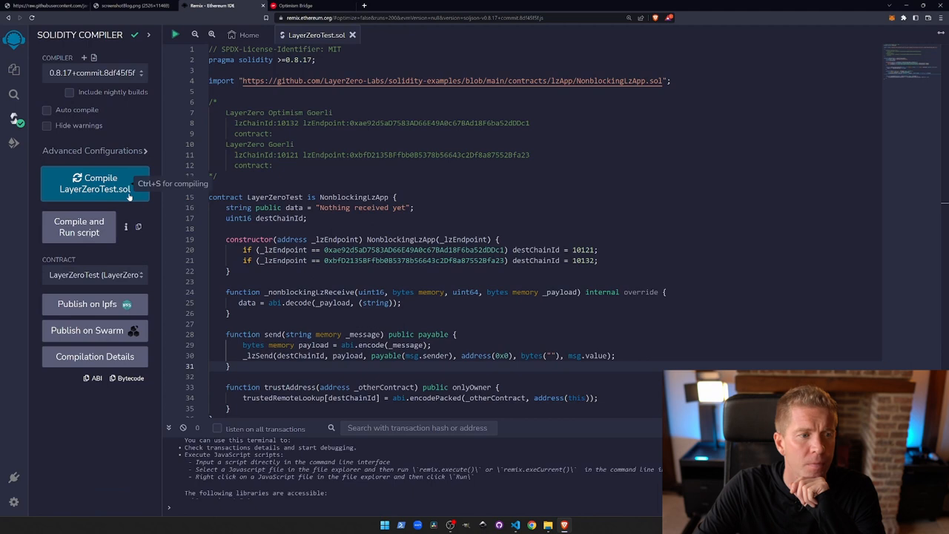
Step: Set the deploy environment to Injected Provider - MetaMask and connect the wallet account on Optimism Goerli
click(13, 143)
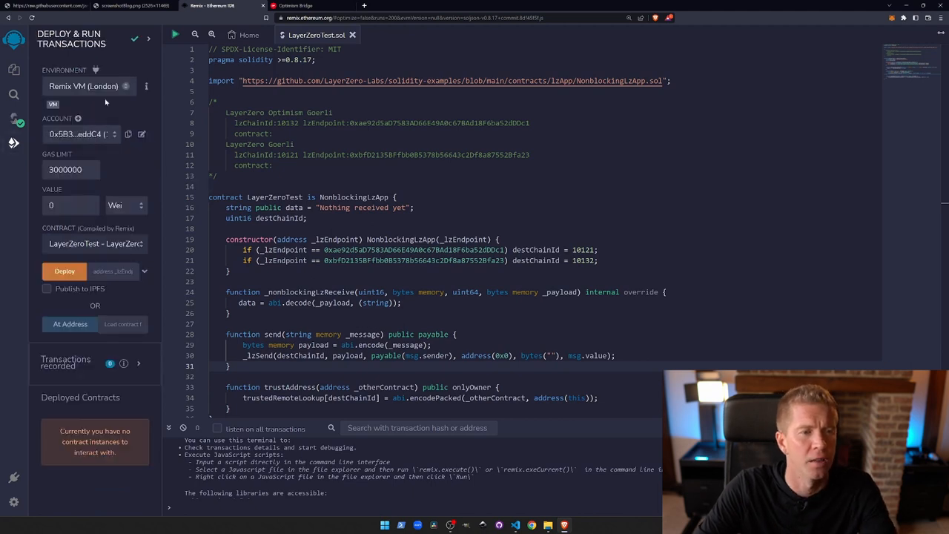
click(89, 86)
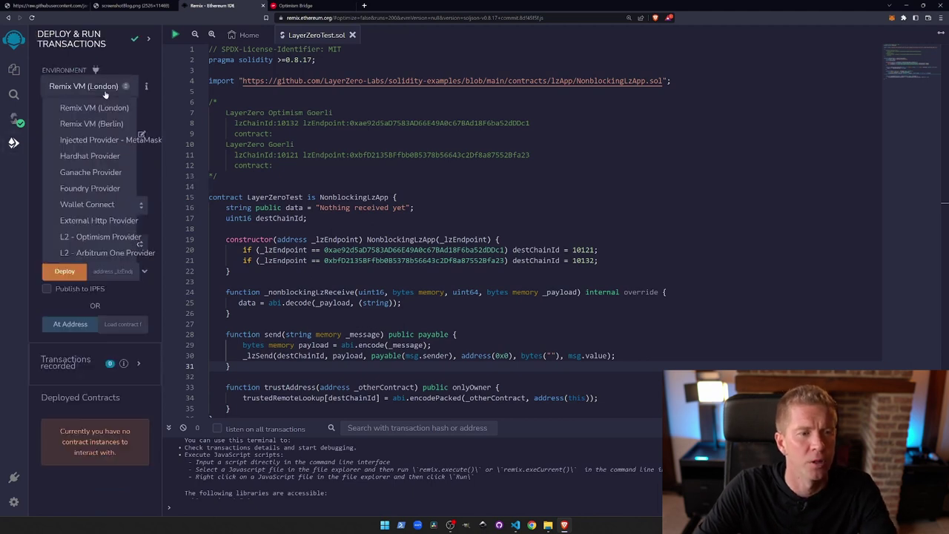
click(103, 140)
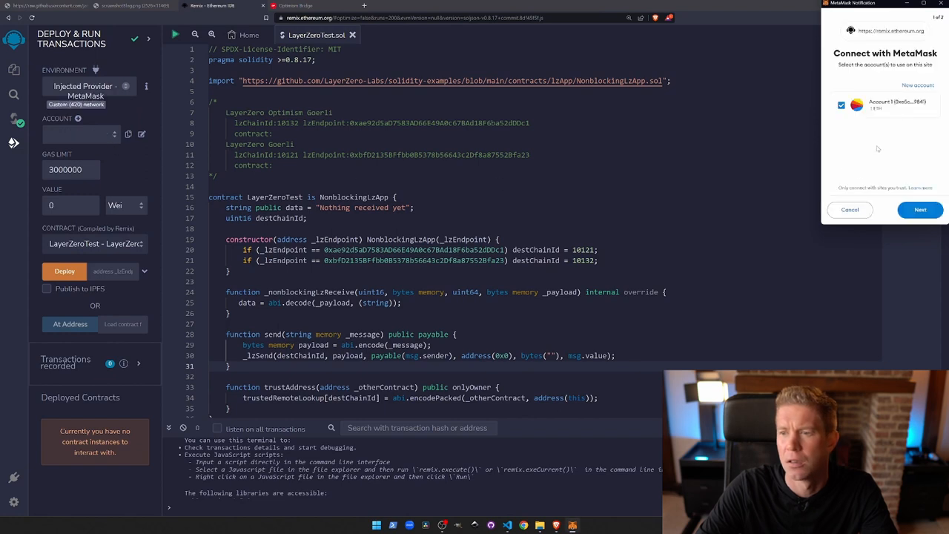
click(936, 212)
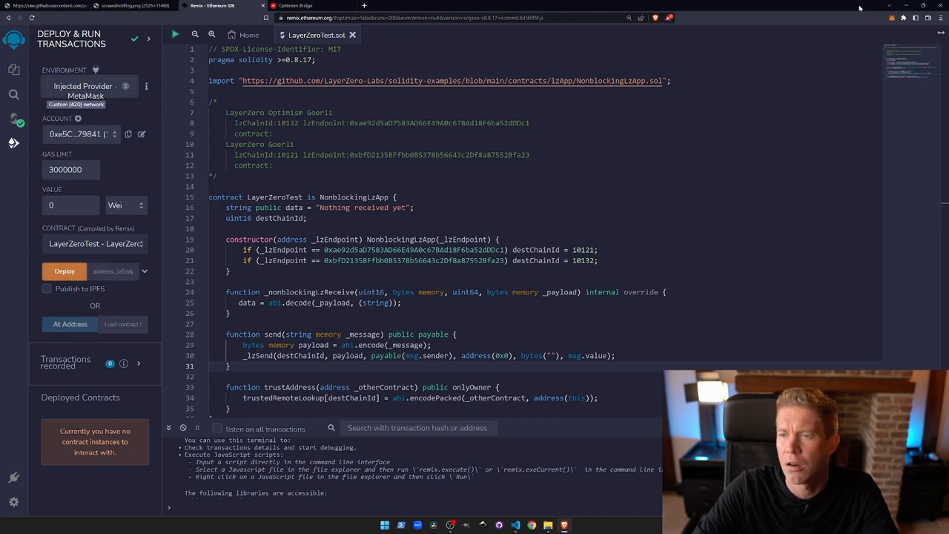
click(891, 18)
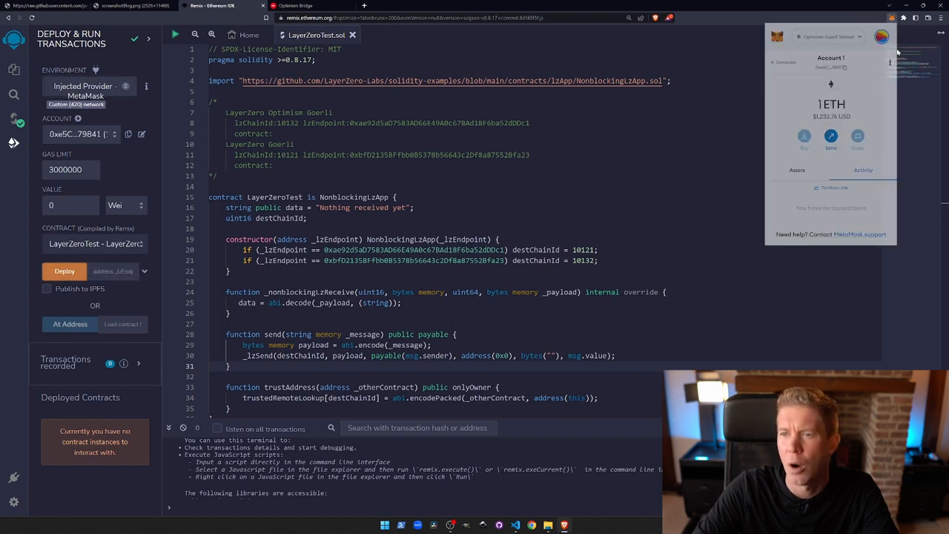
Step: Deploy LayerZeroTest on Optimism Goerli with the line 8 endpoint address as constructor argument, confirming in MetaMask
click(725, 155)
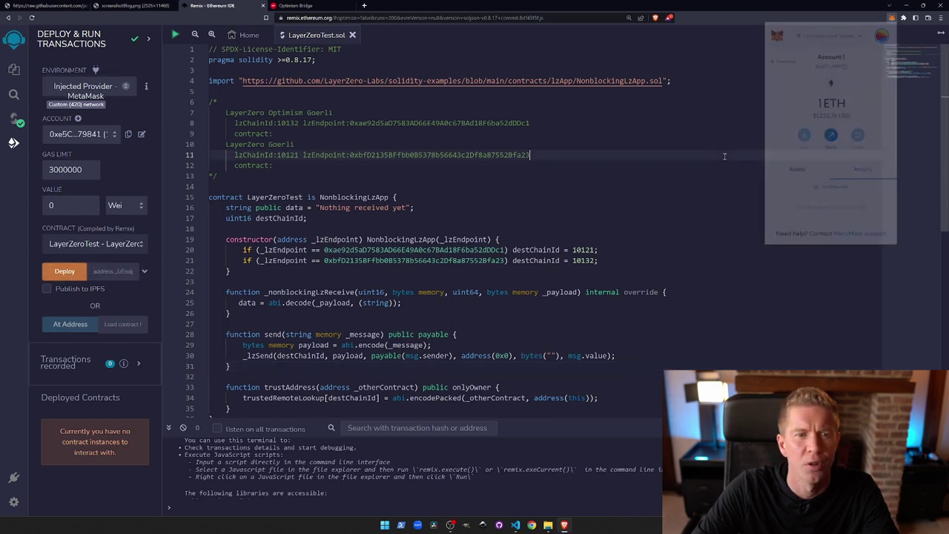
double_click(404, 123)
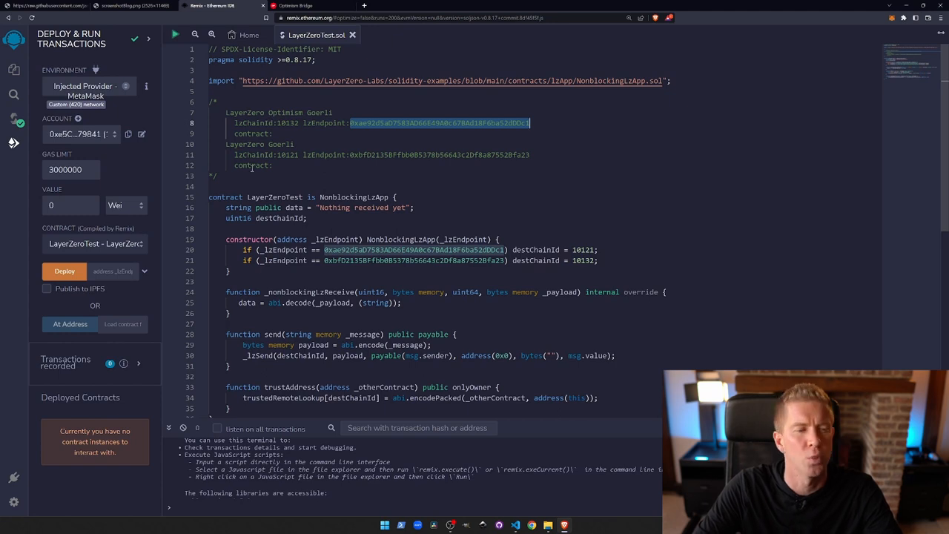
click(119, 271)
key(ctrl+v)
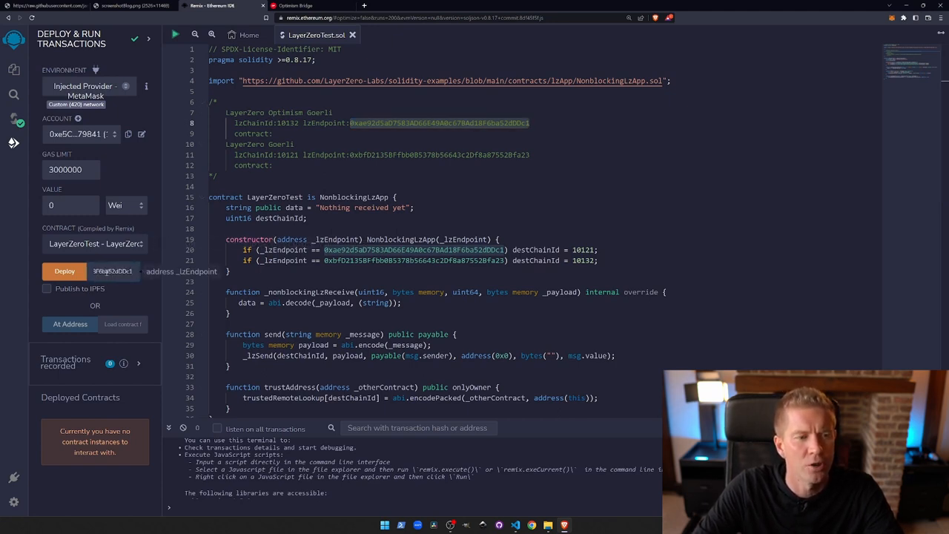
click(65, 270)
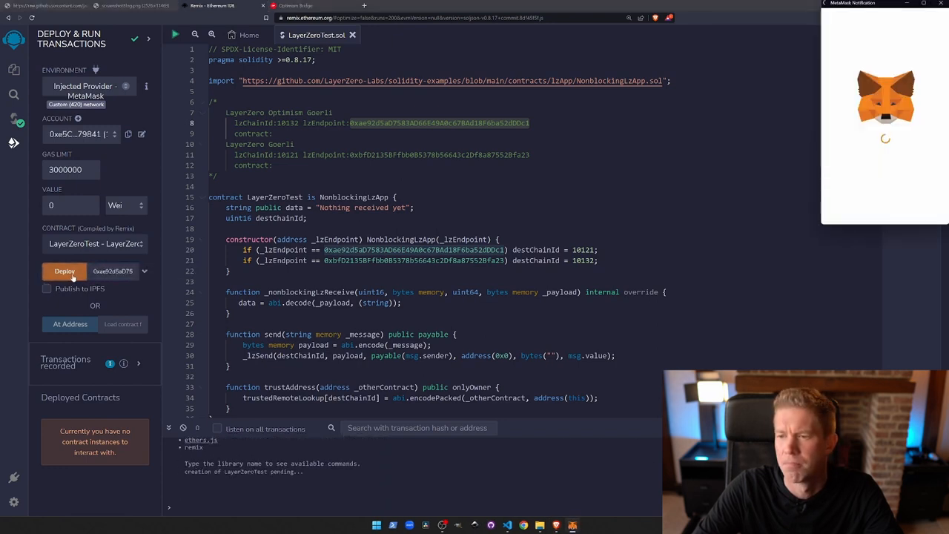
scroll(890, 185, down, 3)
click(911, 210)
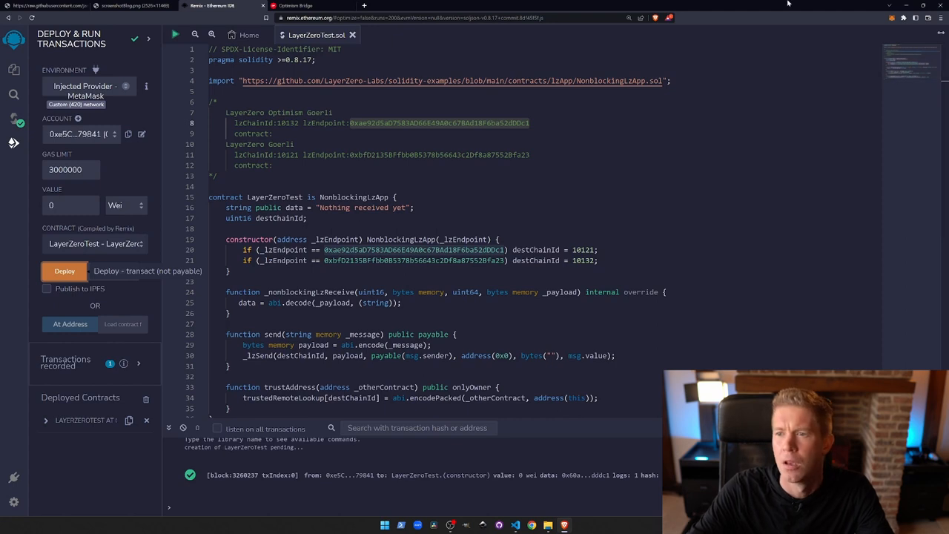
Step: Switch the MetaMask wallet to the Goerli test network
click(892, 18)
click(829, 37)
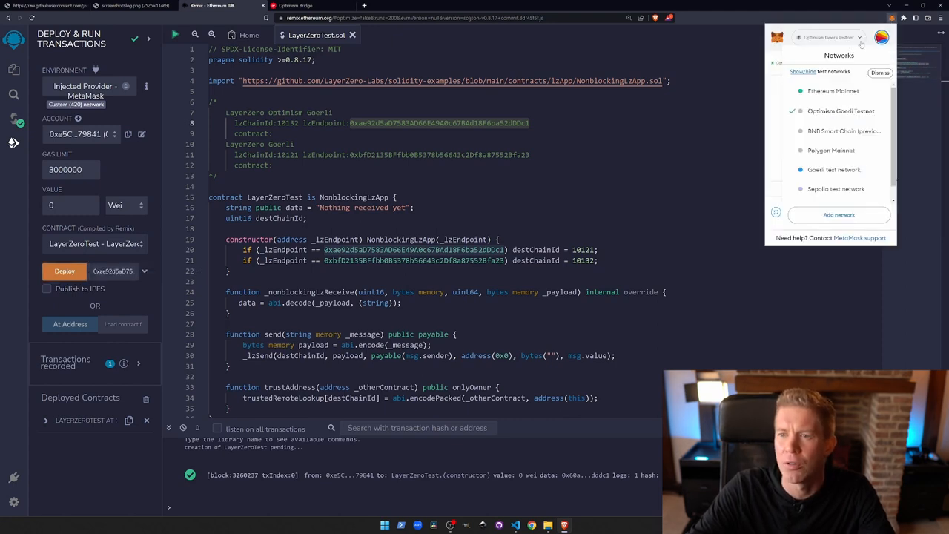
scroll(836, 175, up, 1)
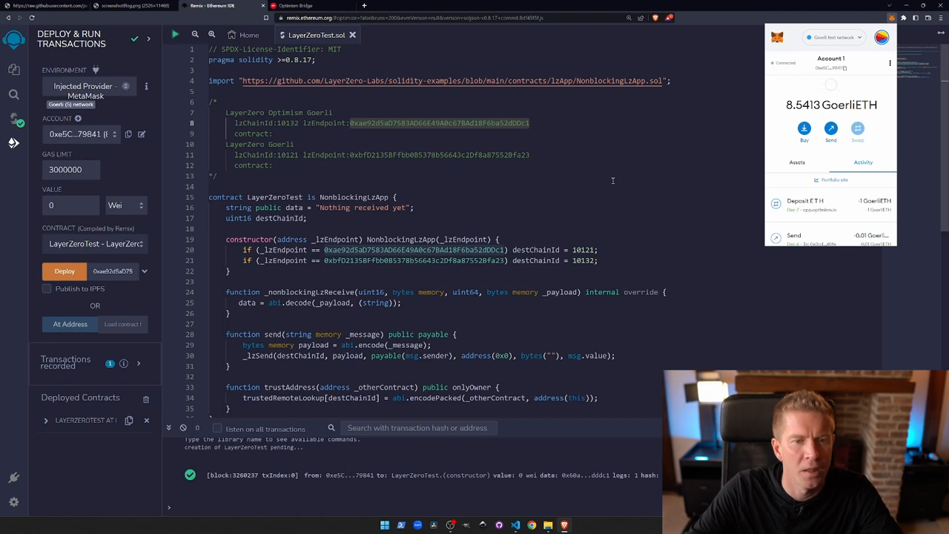
click(444, 175)
Step: Deploy a second LayerZeroTest with the line 11 Goerli endpoint, then copy the first contract's address
double_click(371, 154)
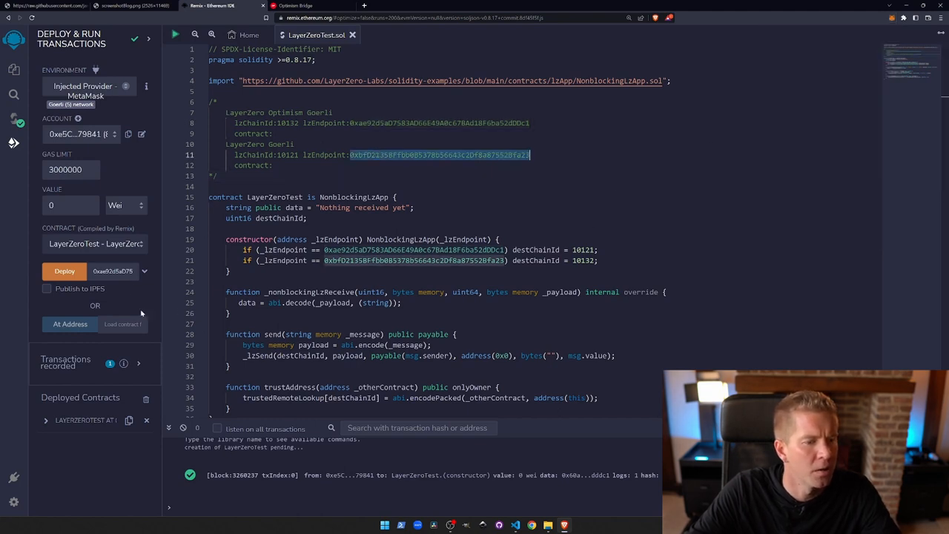
click(64, 271)
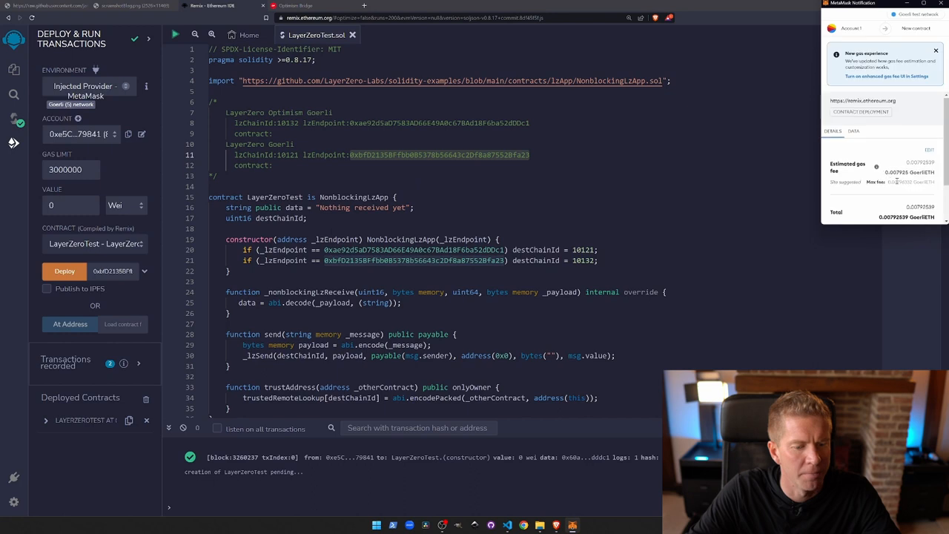
click(911, 222)
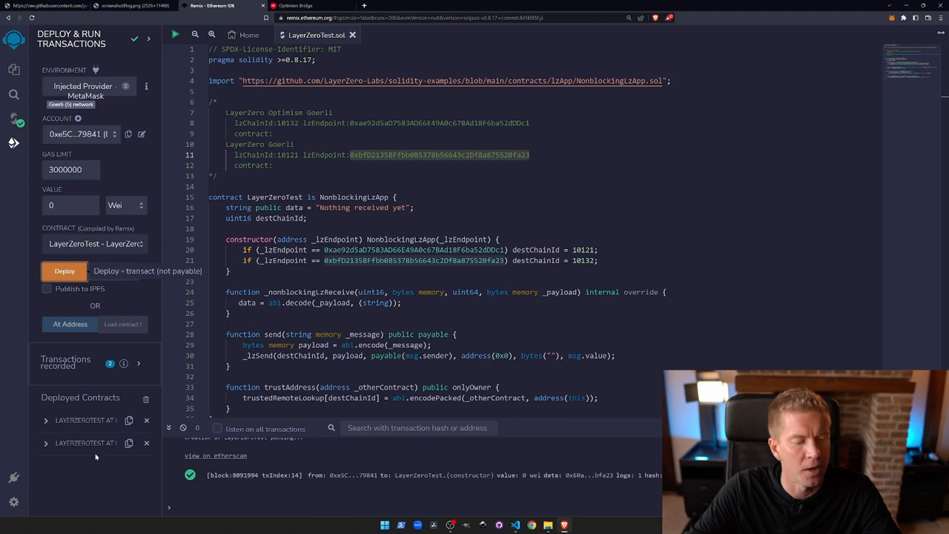
click(129, 420)
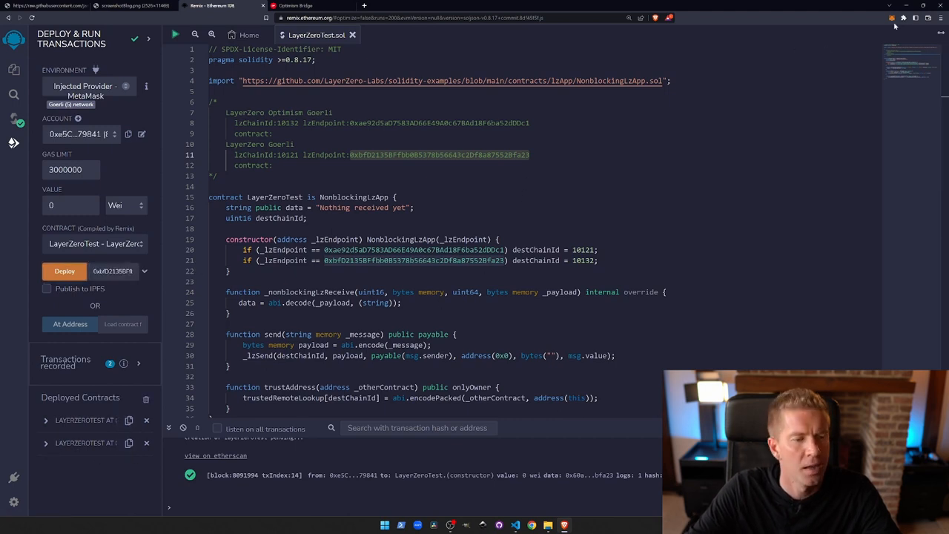
Step: Call trustAddress on the Goerli contract with the copied address and confirm it in MetaMask
click(46, 443)
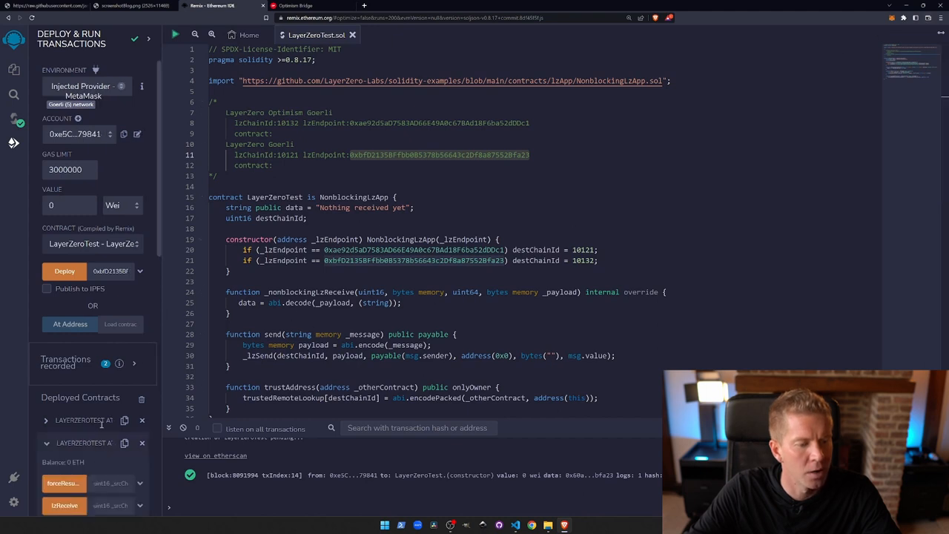
scroll(97, 370, down, 10)
scroll(111, 408, down, 2)
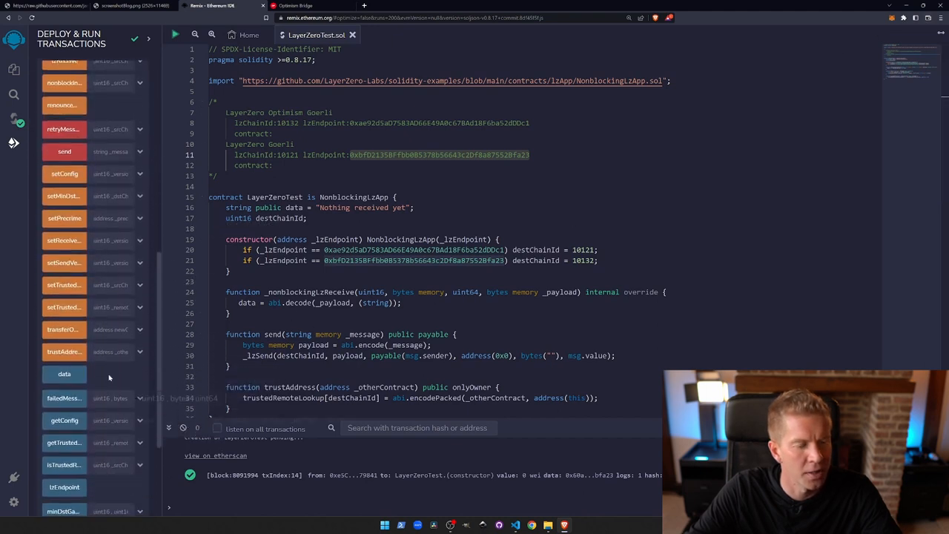
text(0x776c8983...)
click(64, 352)
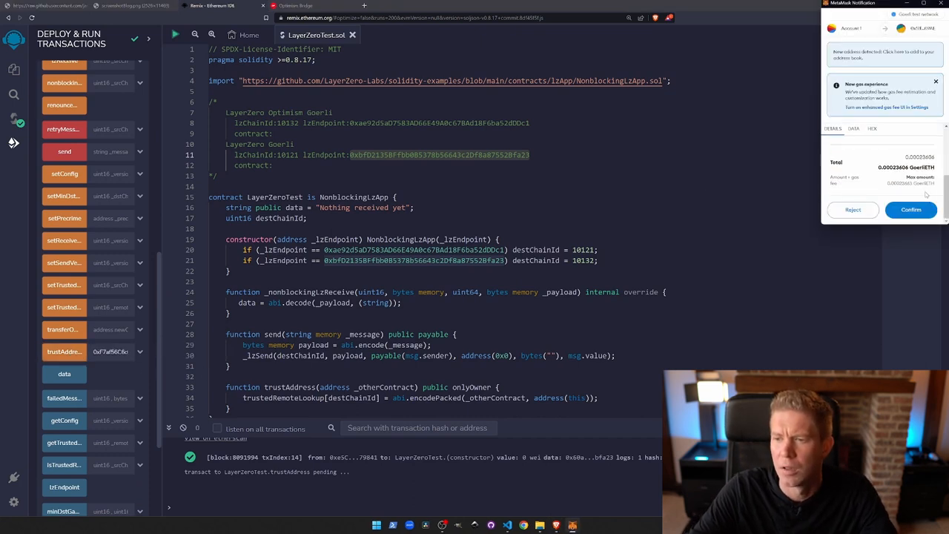
click(916, 214)
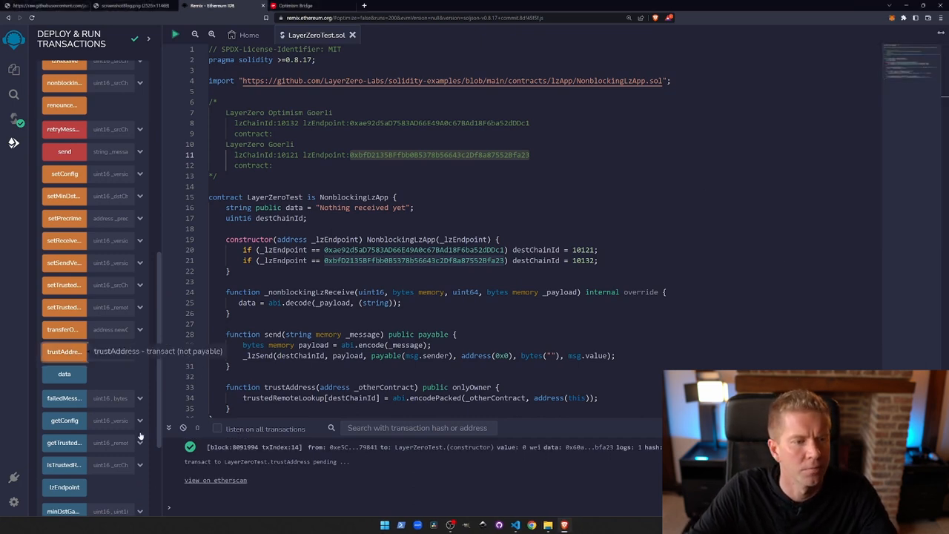
scroll(113, 363, up, 5)
scroll(113, 363, up, 5)
click(142, 332)
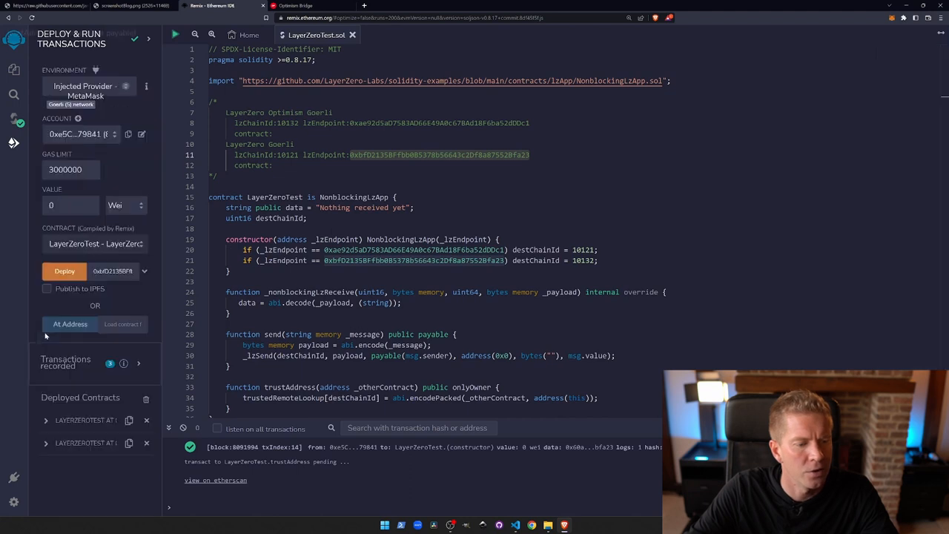
Step: Switch the MetaMask wallet to Optimism Goerli Testnet
click(892, 17)
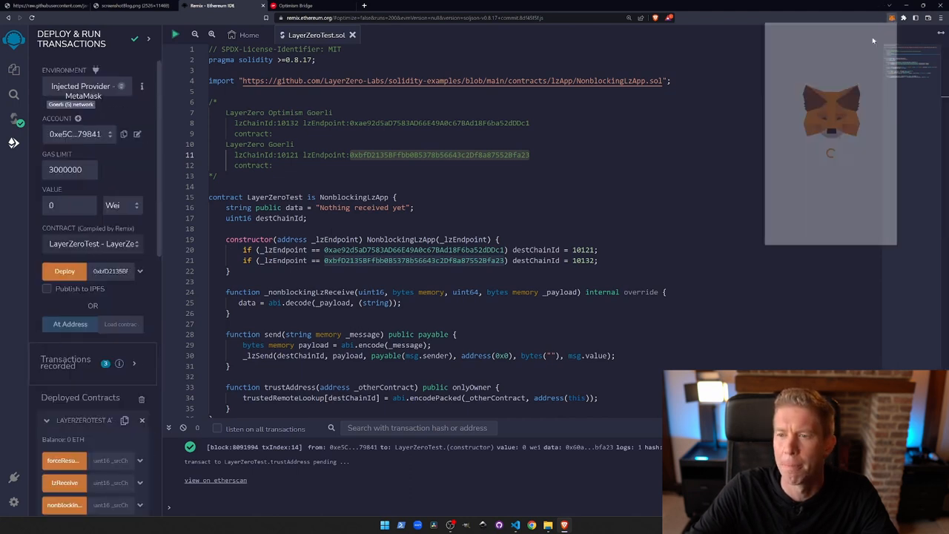
click(834, 37)
click(825, 111)
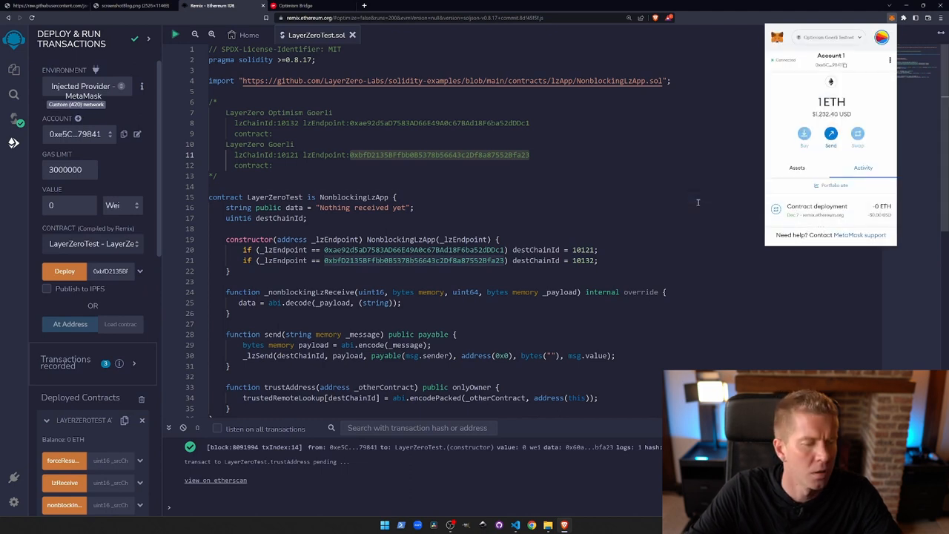
click(405, 197)
scroll(405, 260, down, 3)
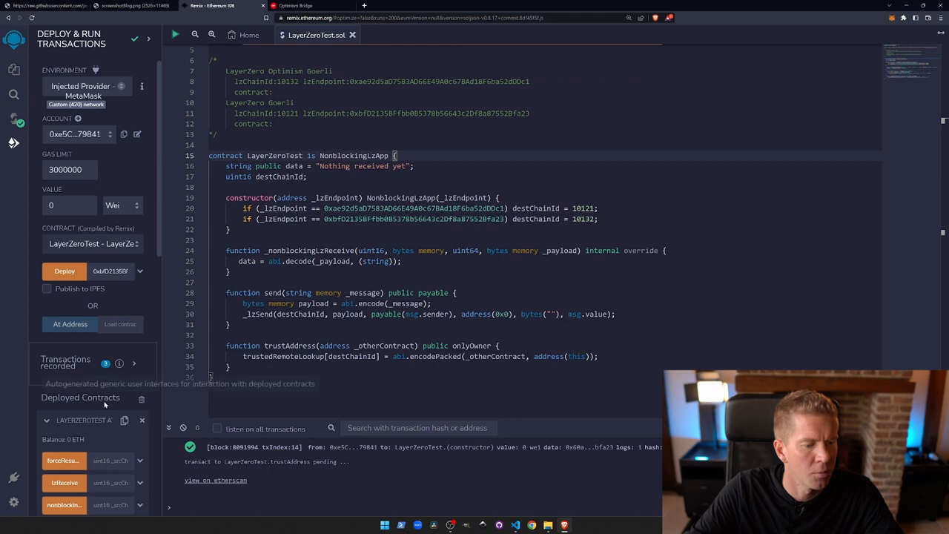
scroll(97, 355, down, 5)
scroll(97, 371, down, 5)
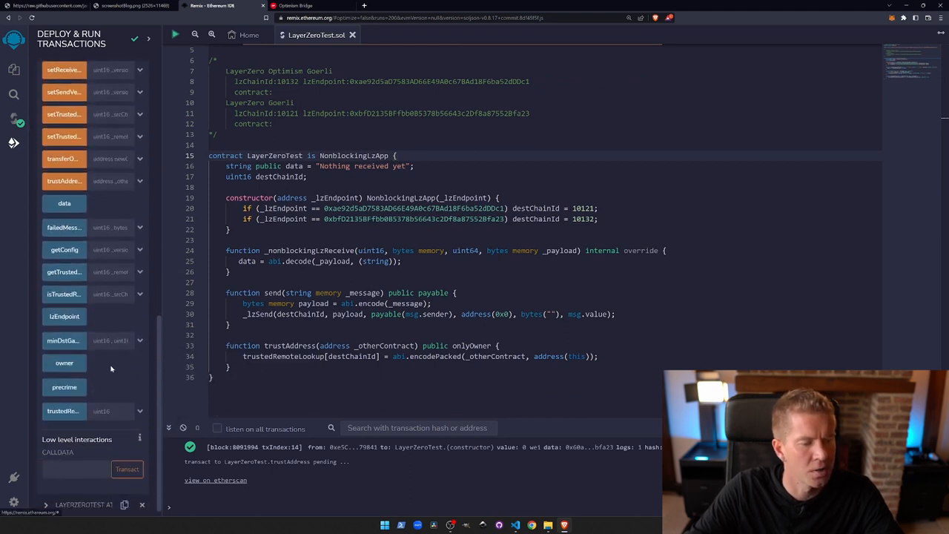
scroll(106, 387, up, 5)
Step: Have the Optimism Goerli contract trust the pasted other contract's address, confirmed in MetaMask
click(106, 356)
key(ctrl+v)
click(65, 356)
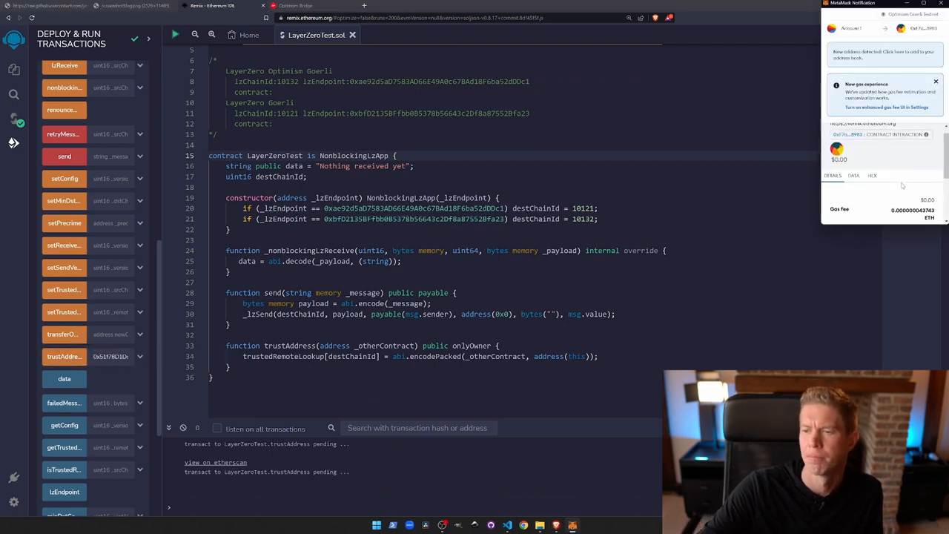
click(912, 211)
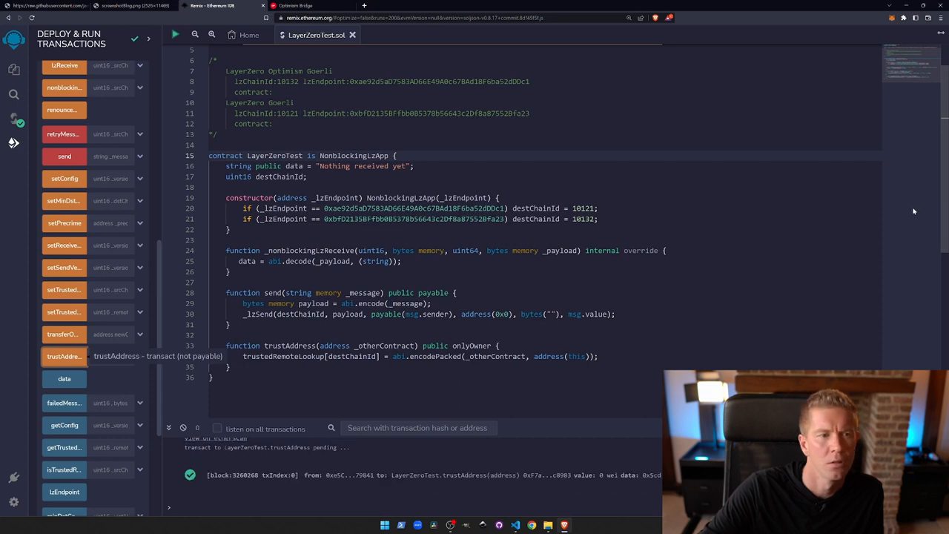
scroll(89, 297, up, 5)
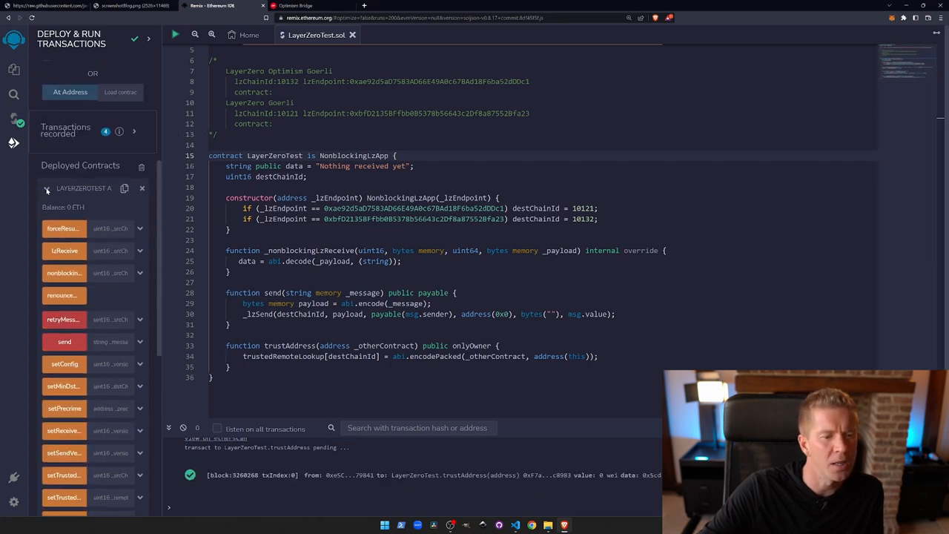
scroll(72, 252, up, 5)
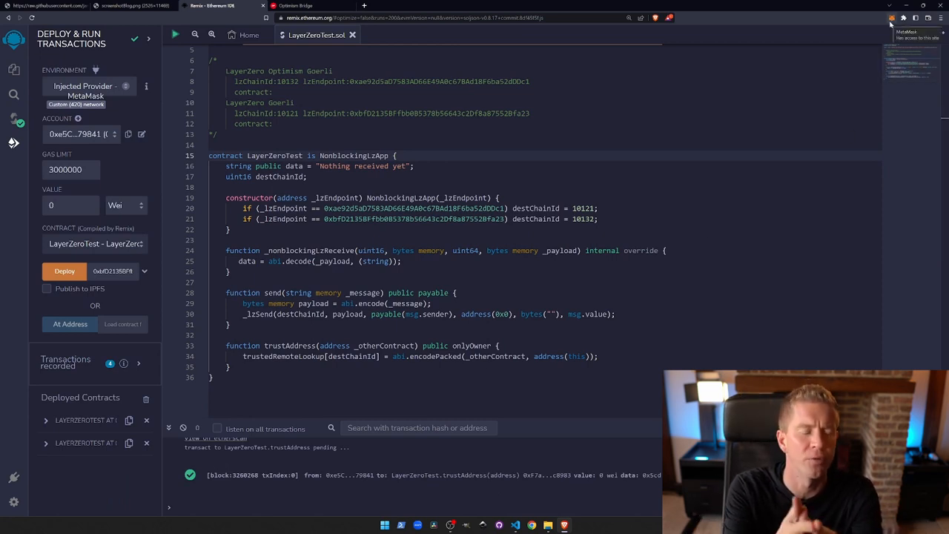
Step: Check the wallet is on Optimism Goerli and expand the first deployed contract
click(891, 25)
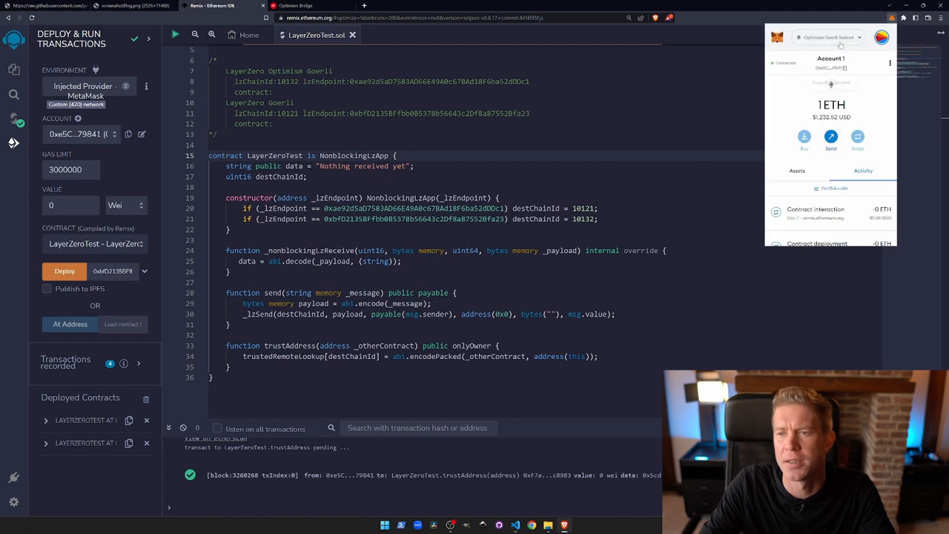
click(393, 156)
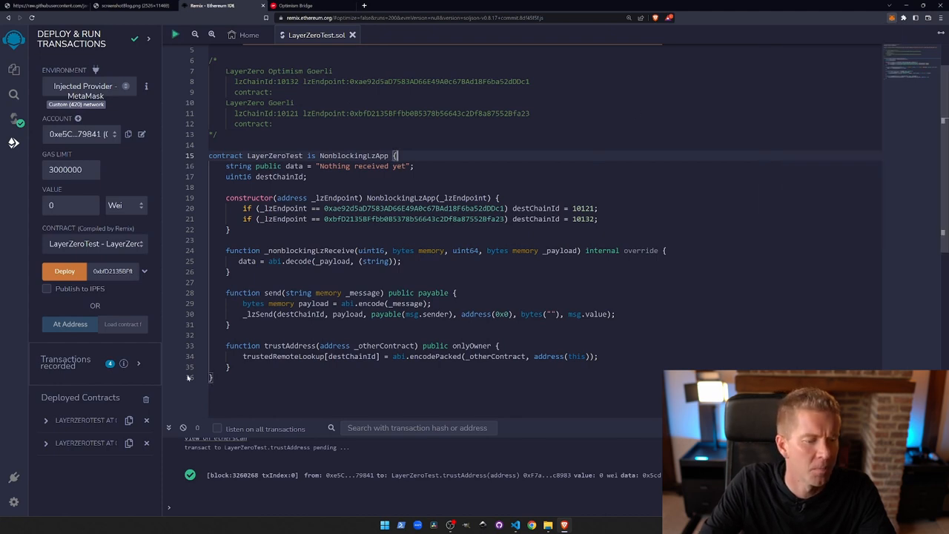
click(46, 421)
scroll(97, 334, down, 5)
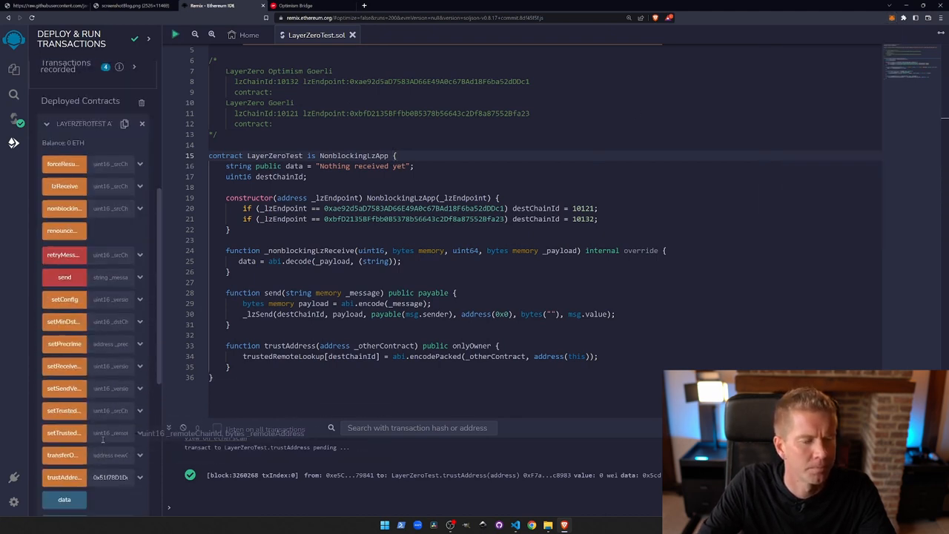
scroll(97, 333, down, 5)
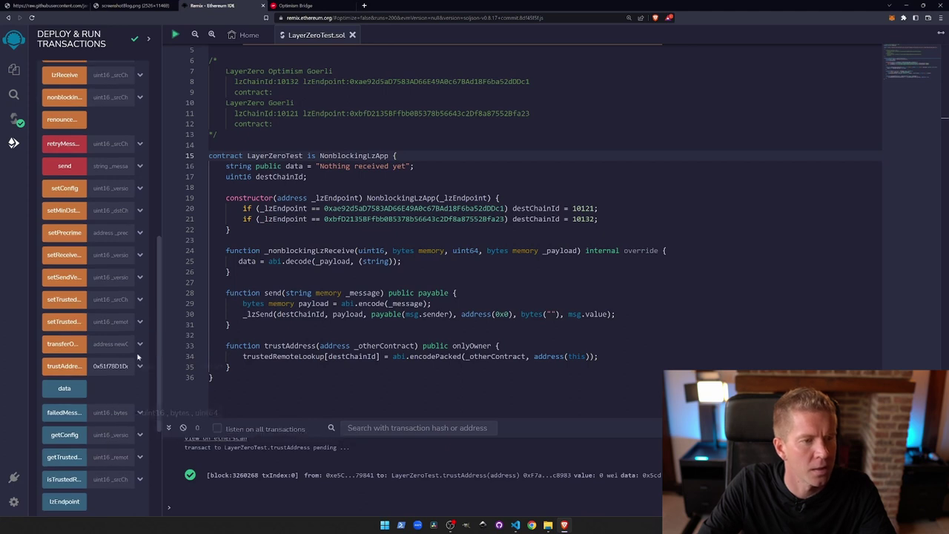
scroll(131, 168, up, 2)
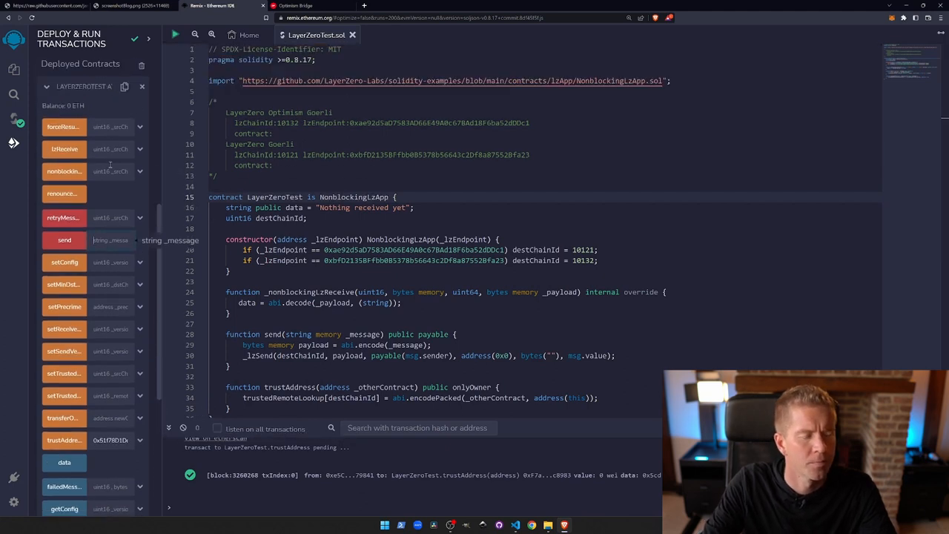
scroll(112, 296, up, 3)
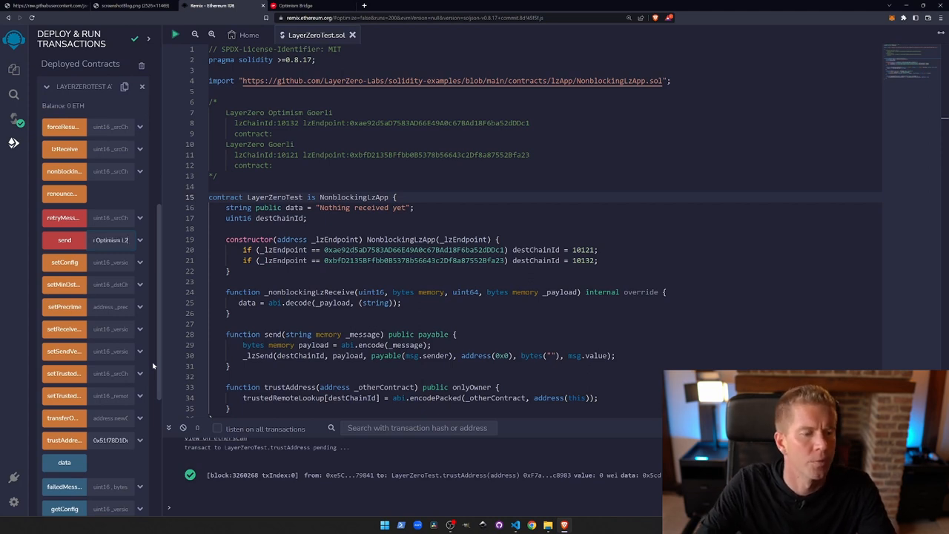
scroll(89, 334, up, 5)
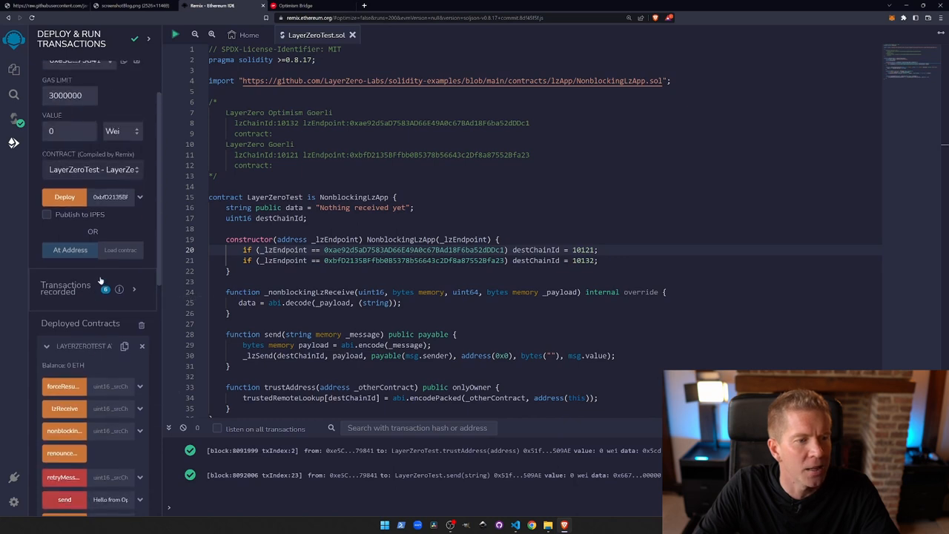
scroll(97, 223, up, 3)
Step: Send the Hello from Optimism message with 12345678 Gwei attached and confirm it in MetaMask
click(121, 205)
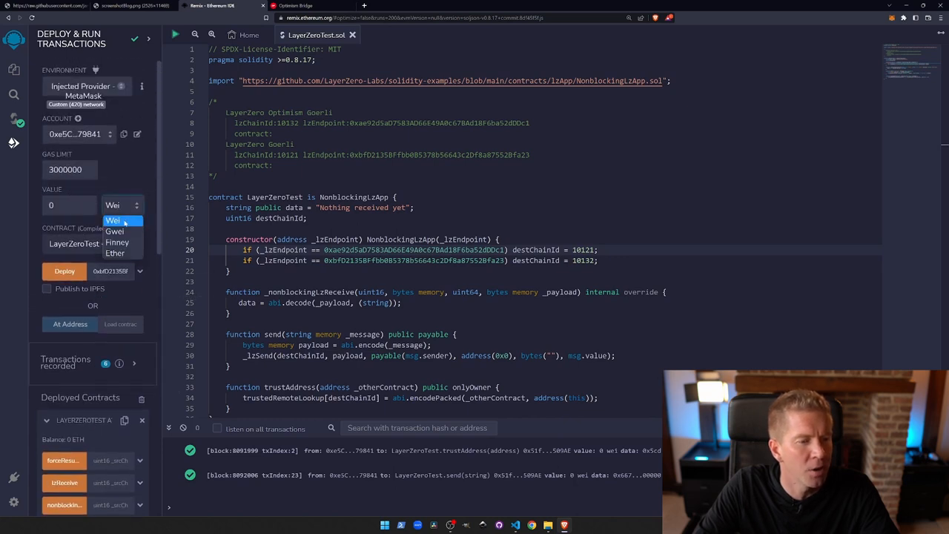
click(115, 223)
double_click(59, 204)
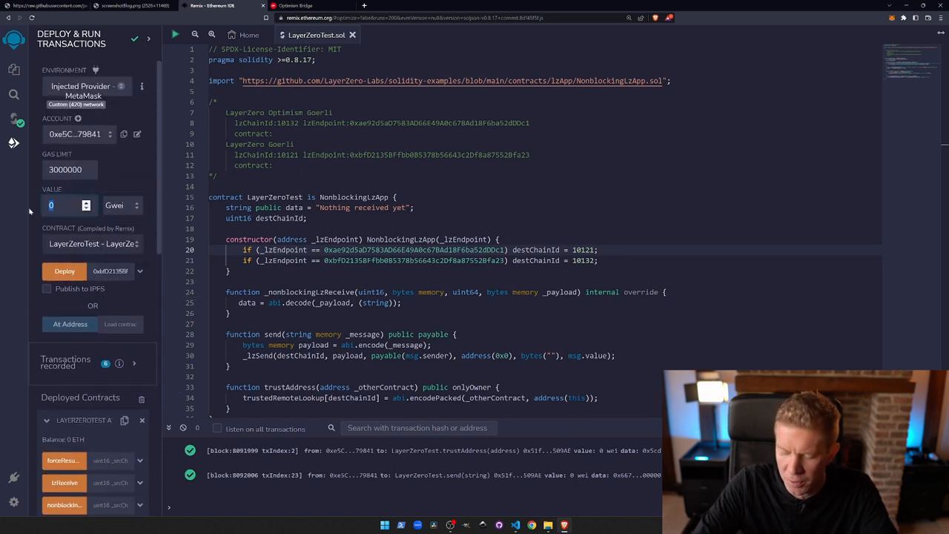
text(678)
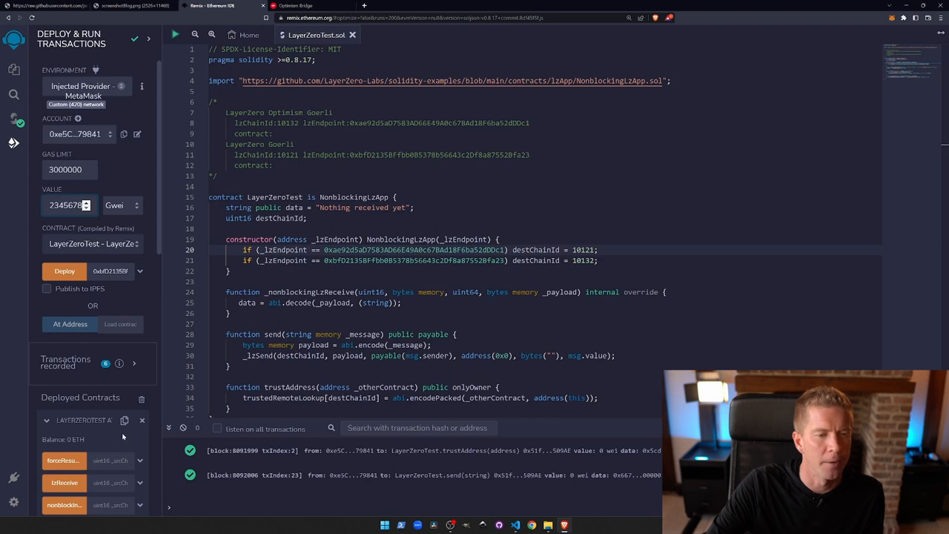
scroll(106, 413, down, 2)
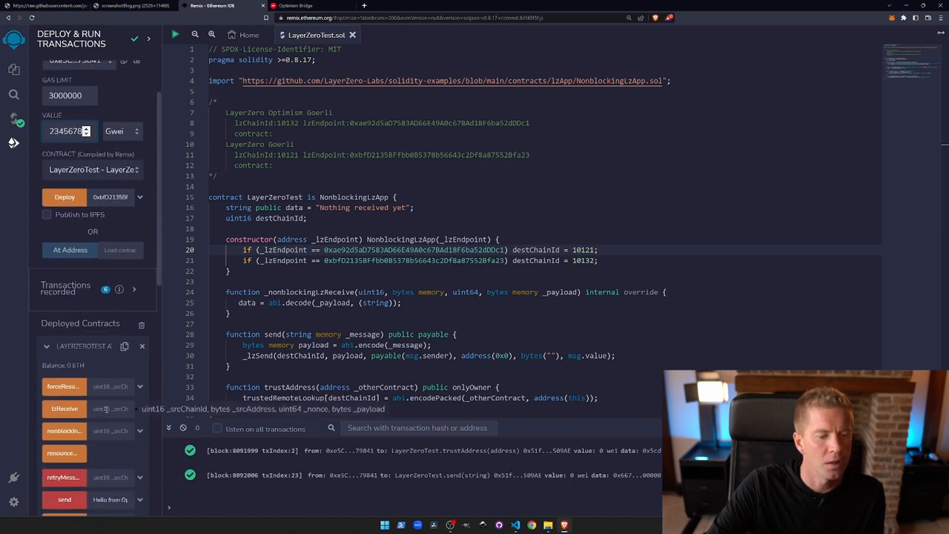
scroll(89, 385, down, 2)
click(65, 425)
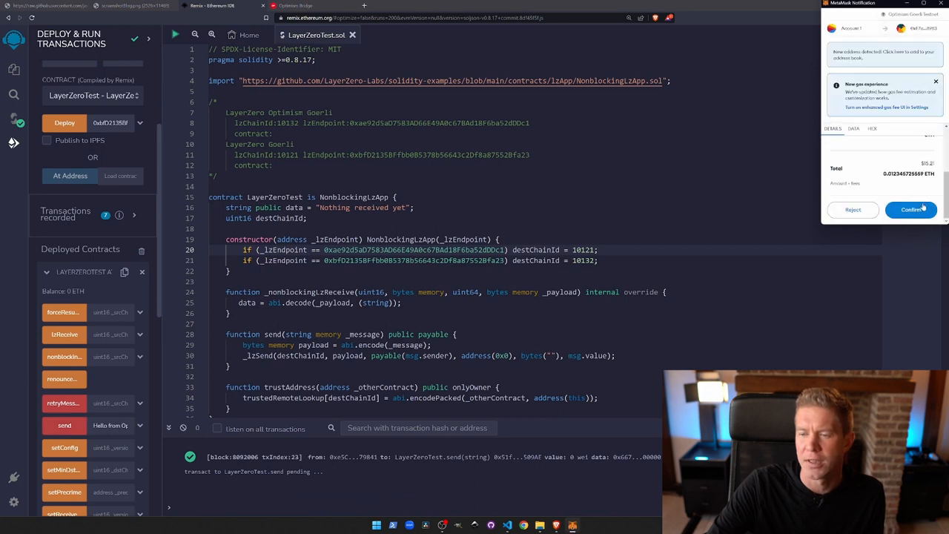
click(920, 212)
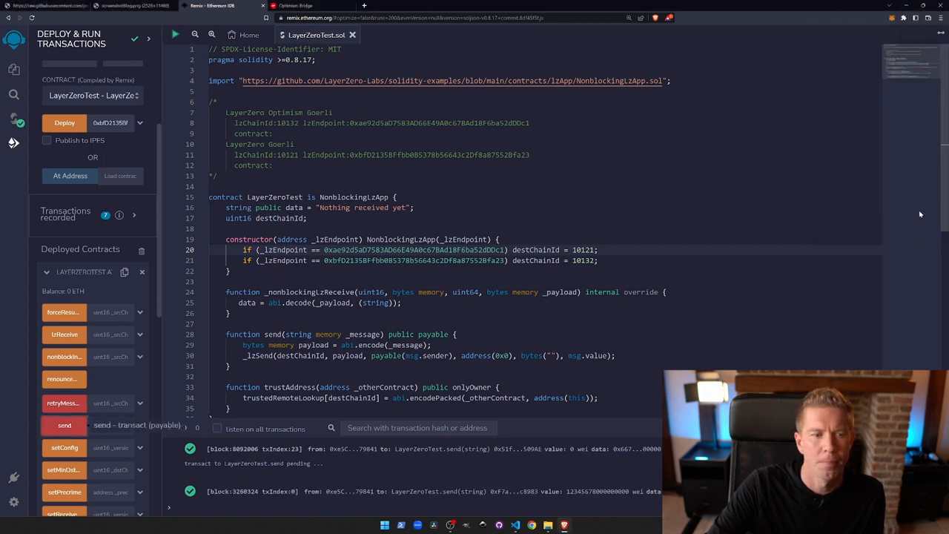
Step: Collapse the contract and switch the MetaMask wallet back to Goerli
click(46, 273)
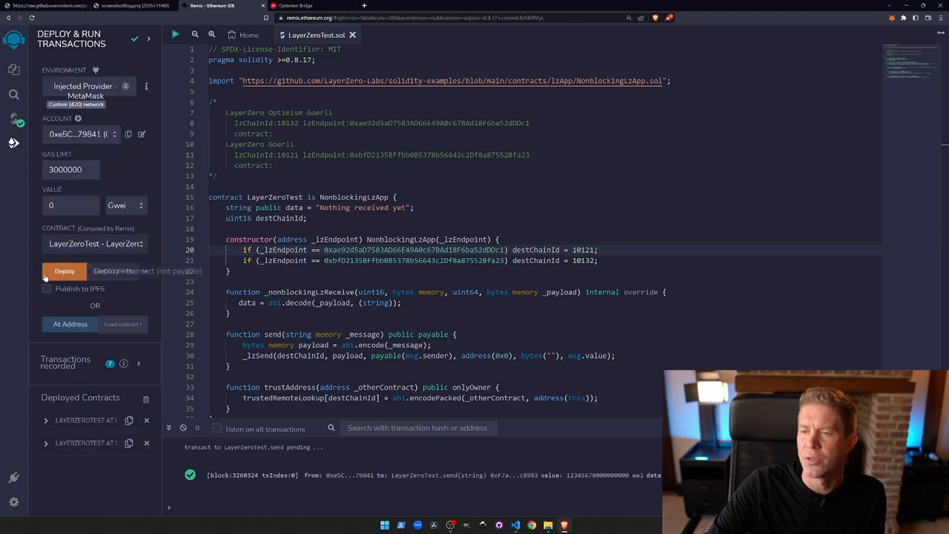
click(891, 17)
click(890, 63)
click(863, 162)
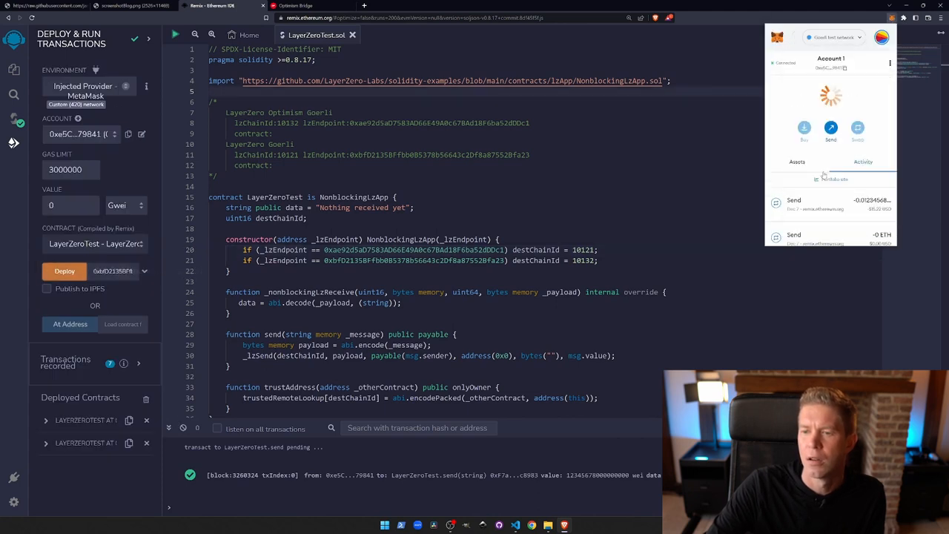
Step: Read the Goerli contract's data, now 'Hello from Optimism L2', and start a reply message
click(45, 443)
scroll(93, 334, down, 5)
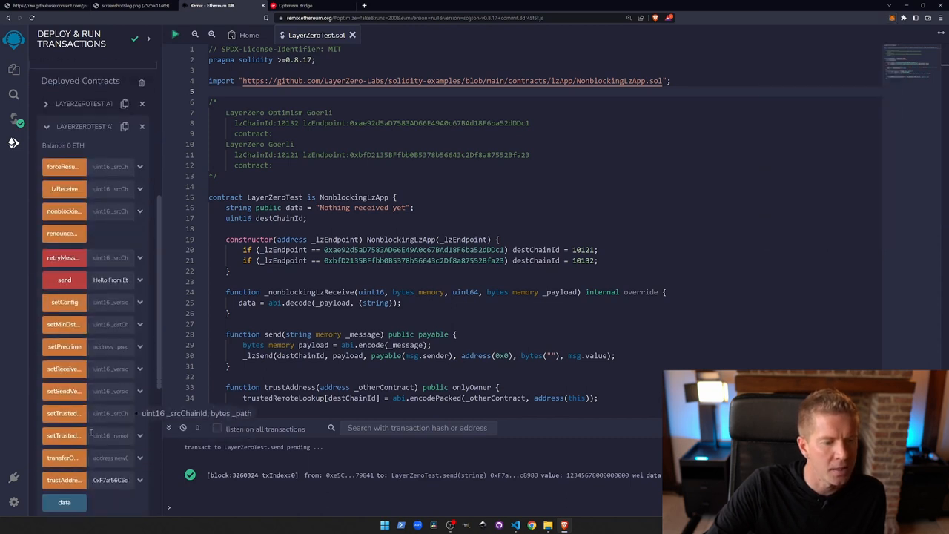
scroll(93, 334, down, 5)
click(64, 373)
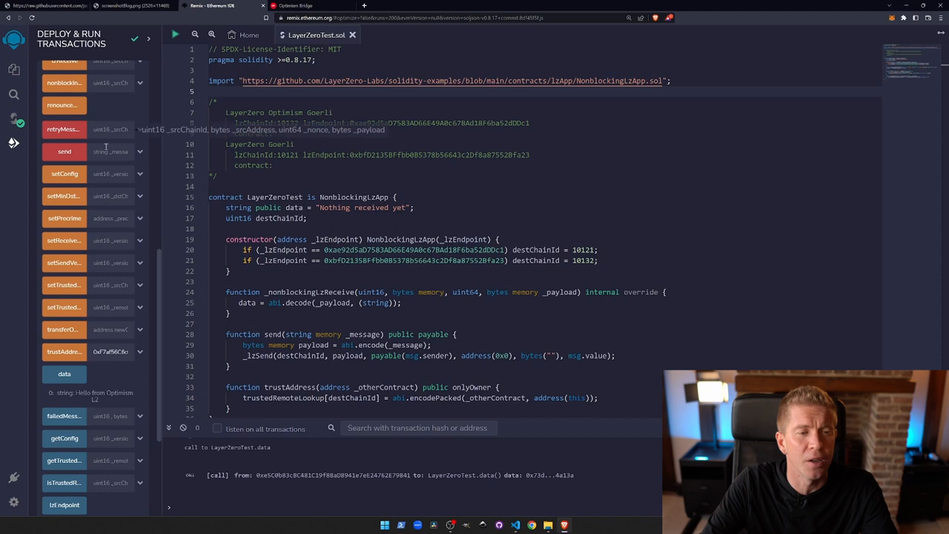
click(110, 151)
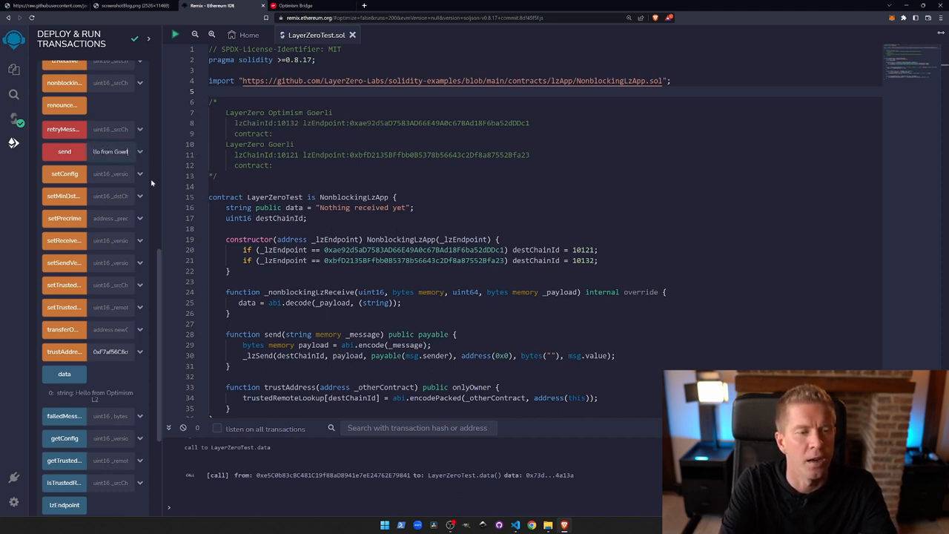
text(L1)
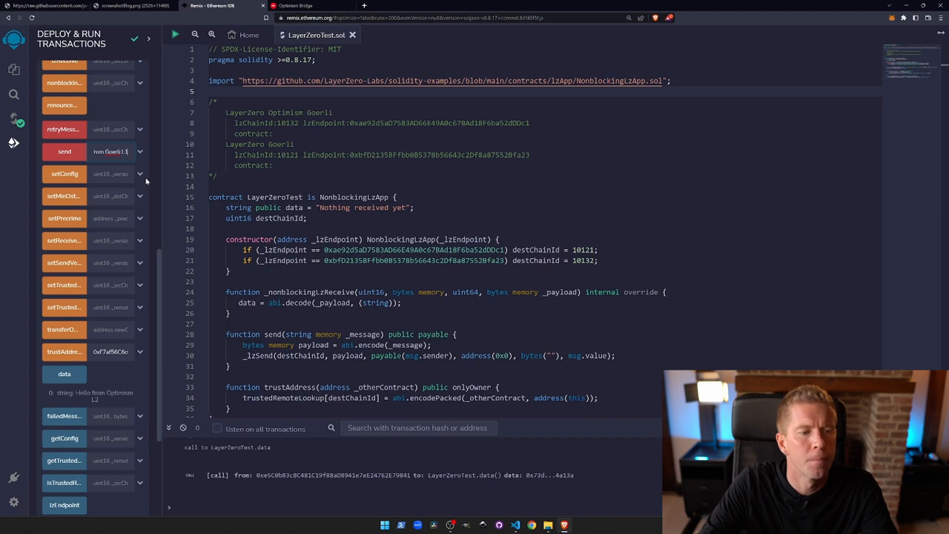
Step: Send the Goerli reply message with 12345678 Gwei attached and confirm it in MetaMask
click(72, 153)
scroll(111, 222, up, 3)
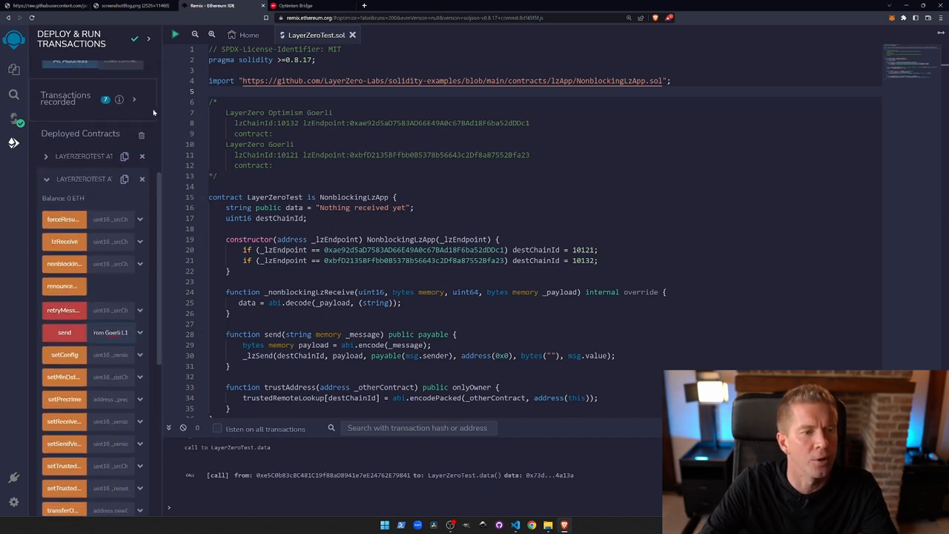
scroll(154, 113, up, 5)
click(67, 168)
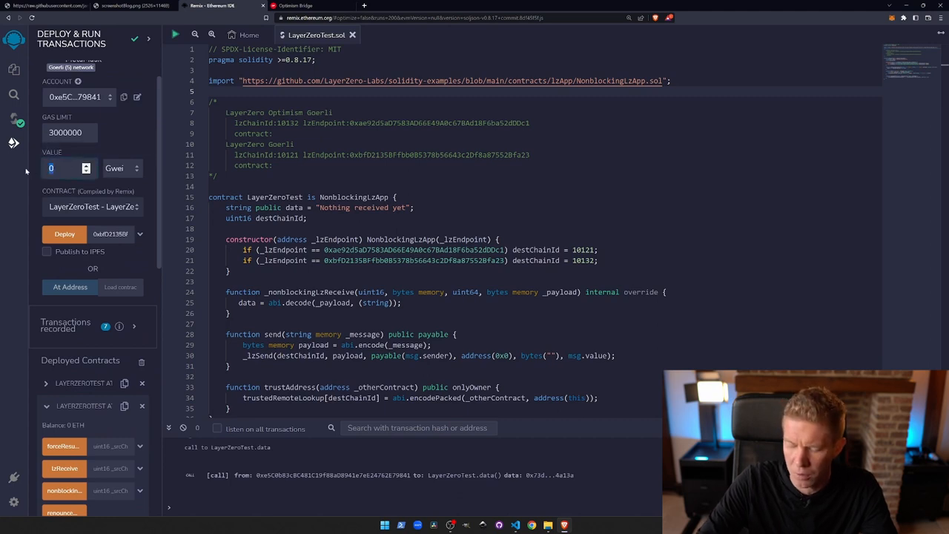
text(5678)
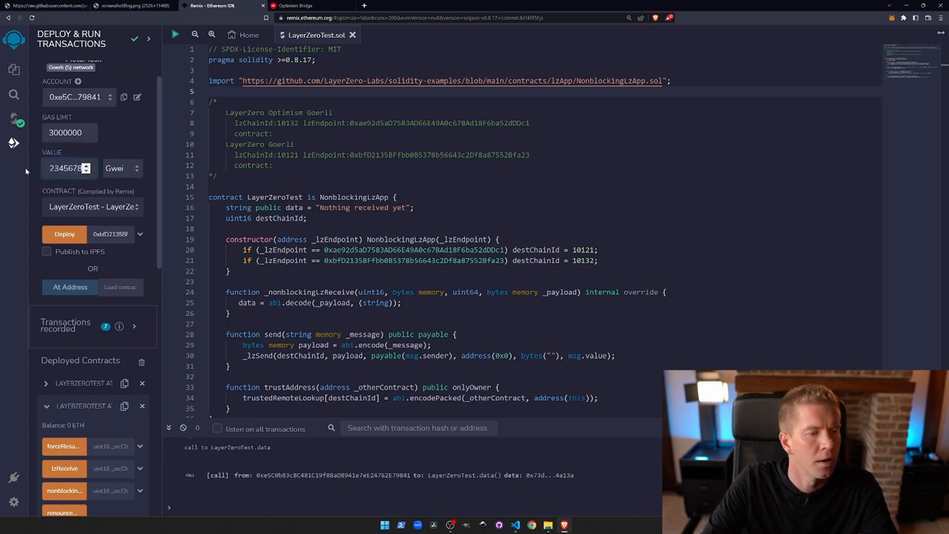
scroll(89, 260, down, 5)
click(59, 449)
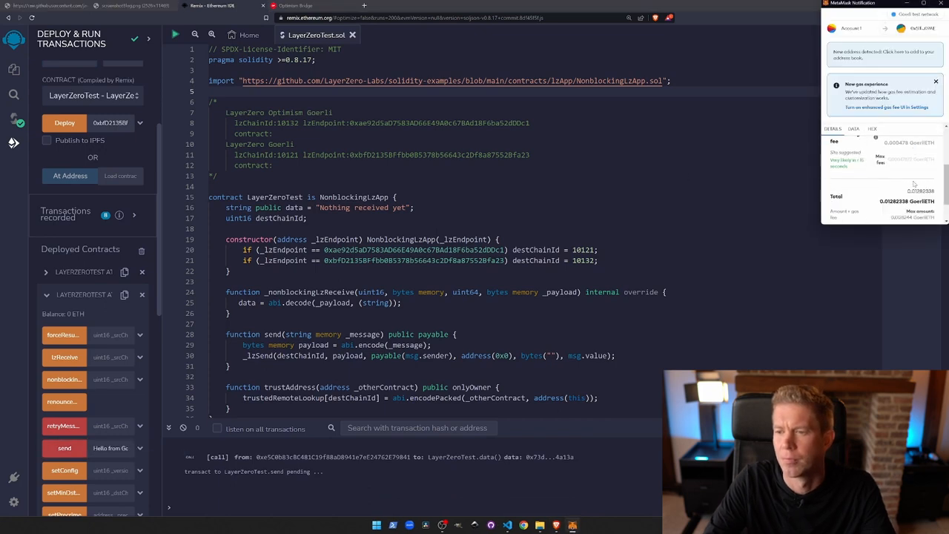
scroll(912, 186, down, 3)
click(918, 208)
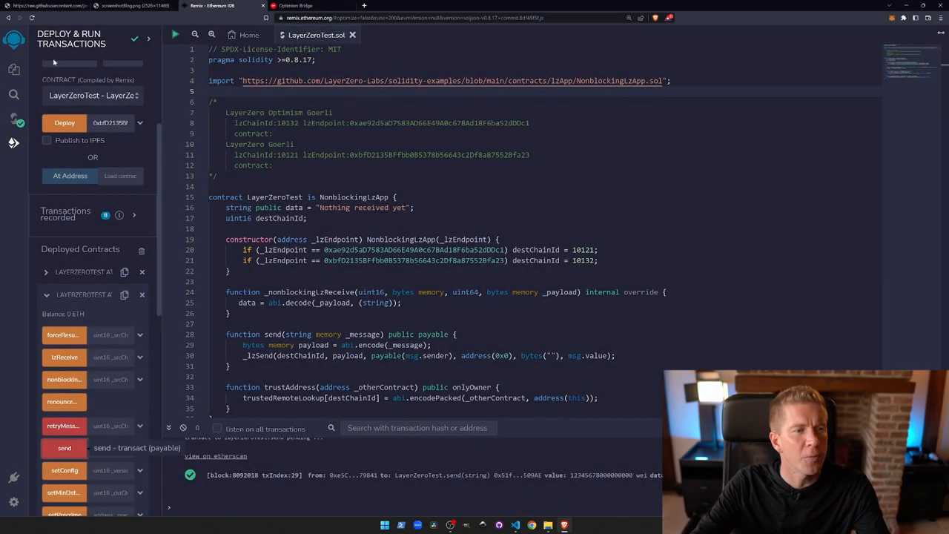
Step: Create a new empty CrossChainToken.sol file in the LayerZeroTest workspace
click(14, 69)
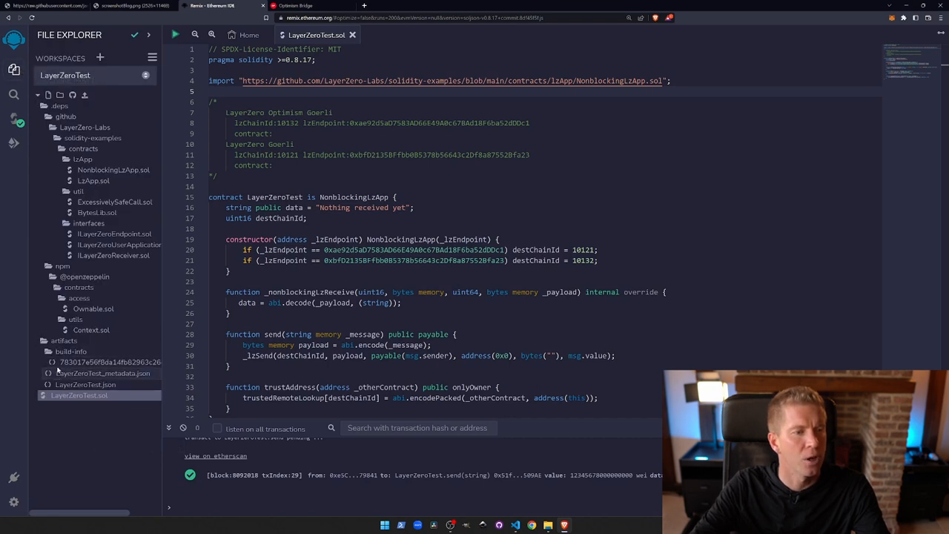
click(46, 105)
click(48, 117)
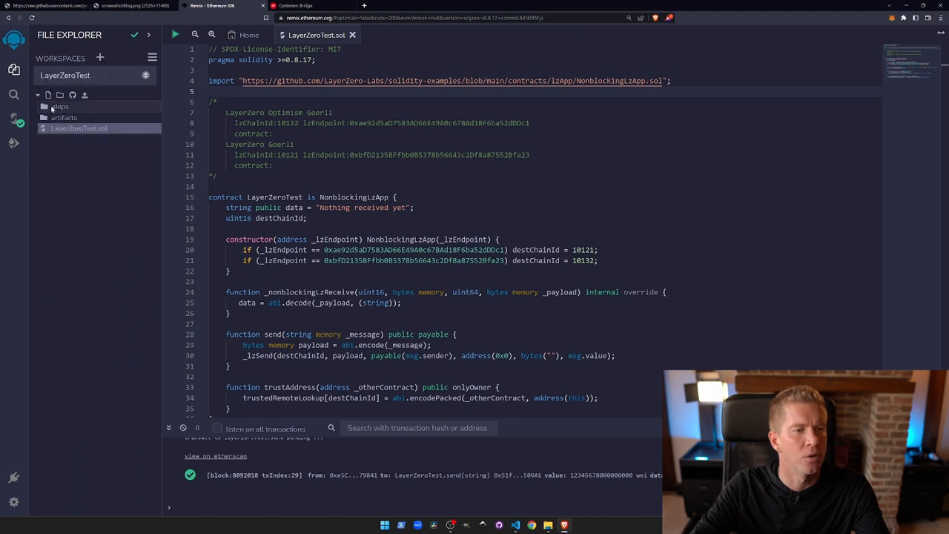
click(48, 95)
text(CrossChainToken)
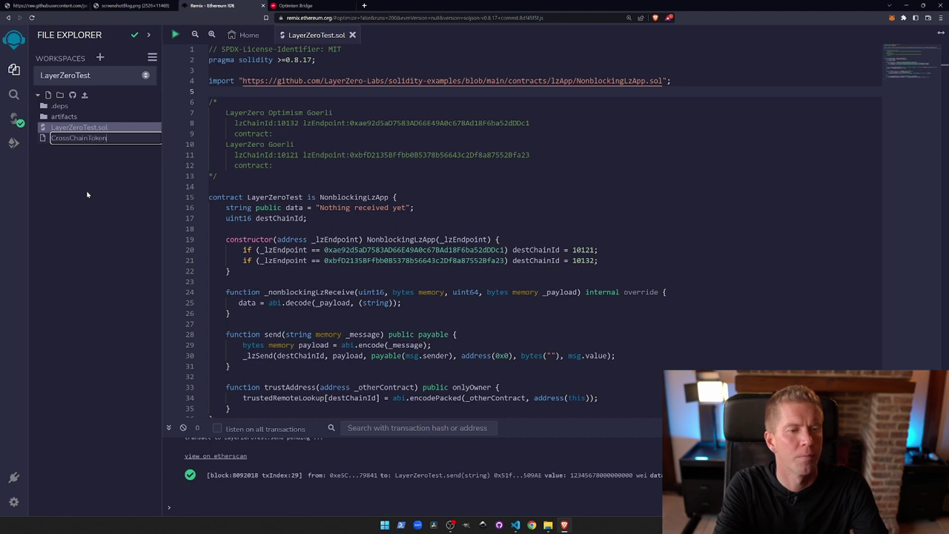
text(.sol)
key(Return)
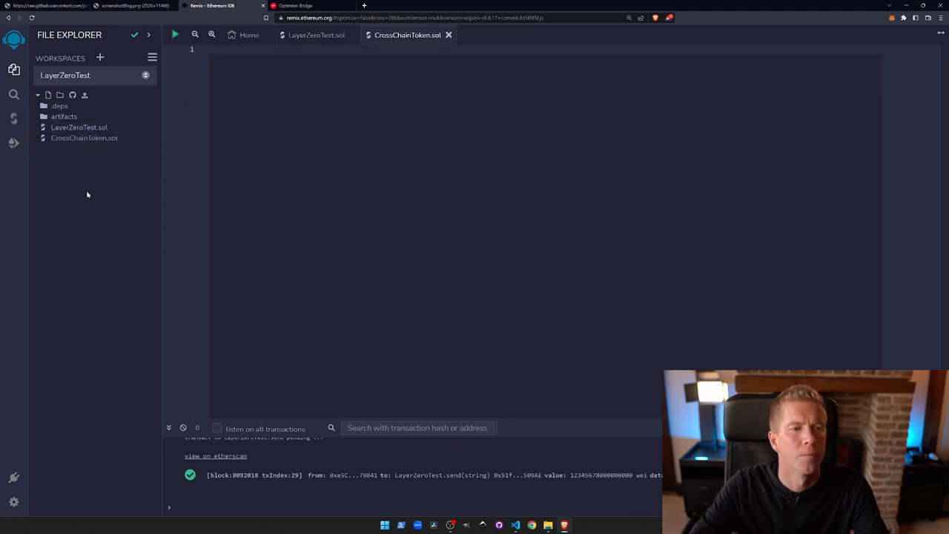
Step: Copy the raw CrossChainToken.sol source from the LayerZero-Example repository's contracts folder
click(48, 4)
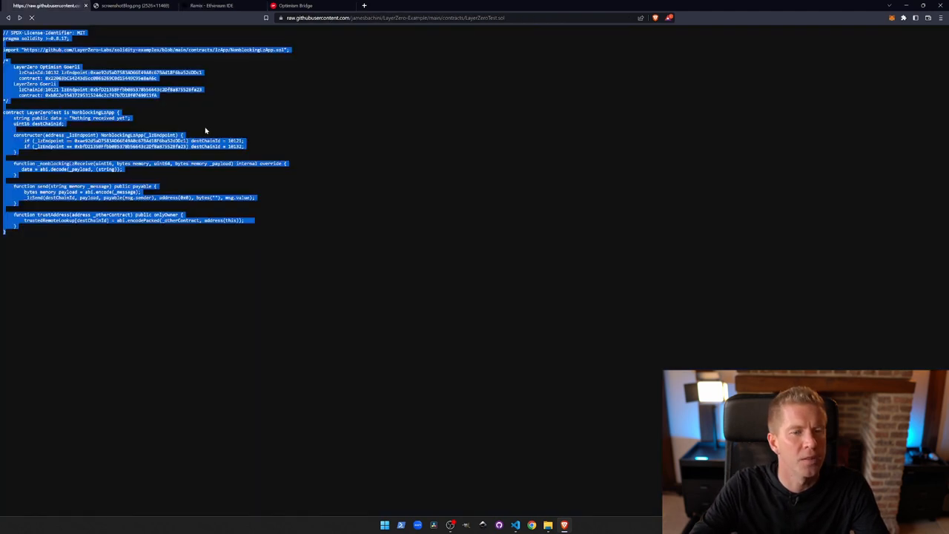
key(alt+Left)
click(360, 109)
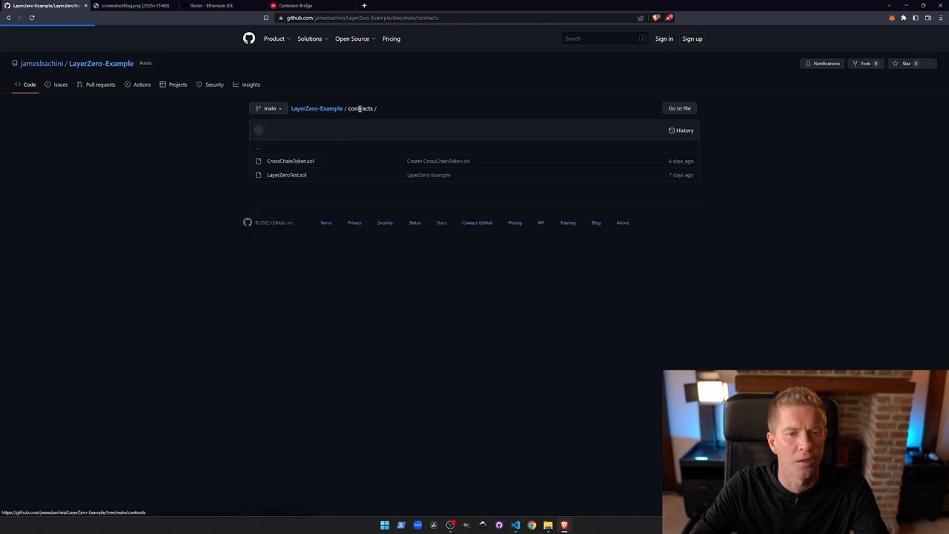
click(296, 163)
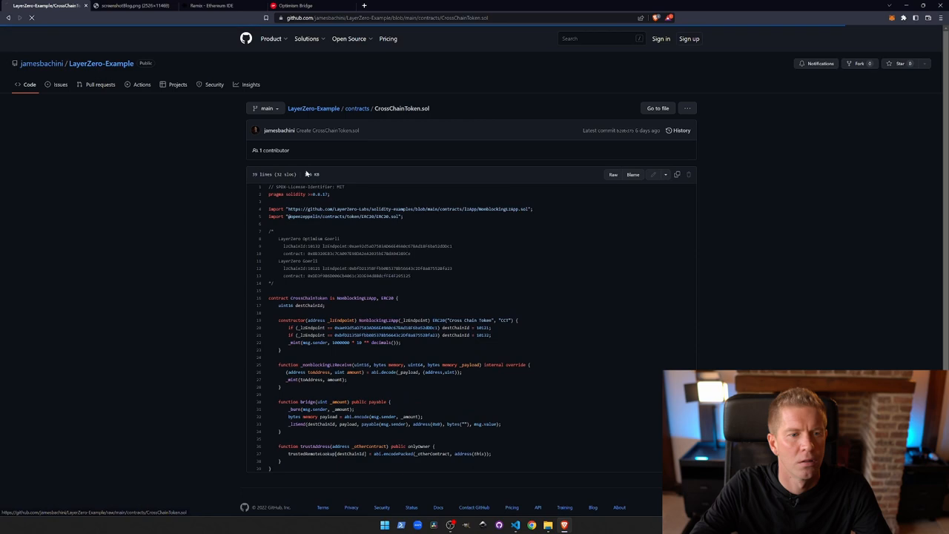
key(ctrl+a)
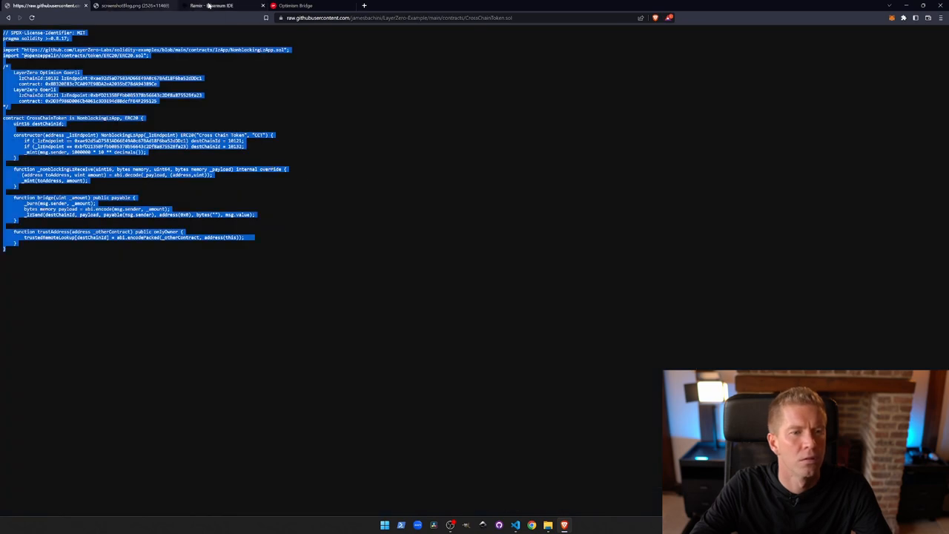
Step: Paste the CrossChainToken contract code into the empty Remix file
click(211, 6)
click(300, 112)
key(ctrl+v)
scroll(387, 252, up, 3)
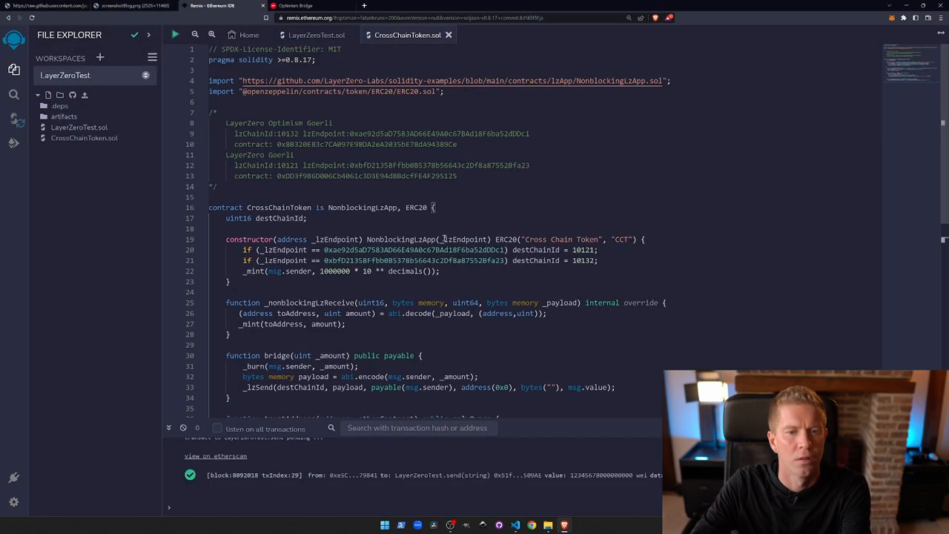
Step: Delete the old contract addresses from the Optimism Goerli and Goerli comment lines
double_click(359, 144)
key(BackSpace)
click(362, 175)
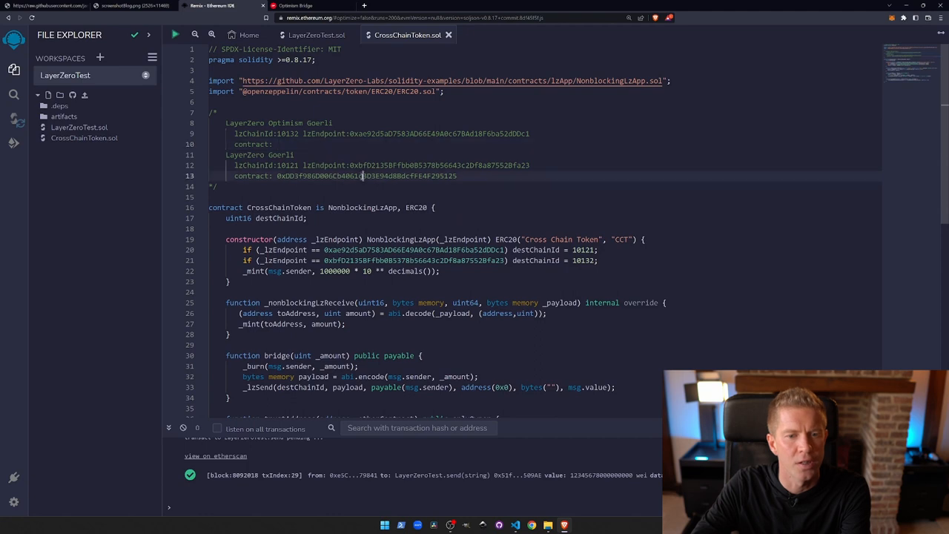
double_click(376, 176)
key(BackSpace)
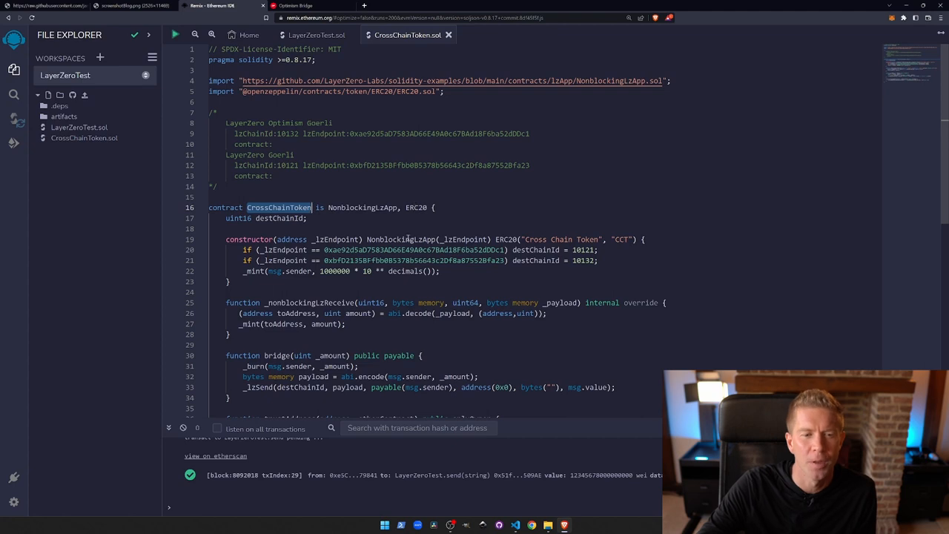
scroll(373, 233, down, 2)
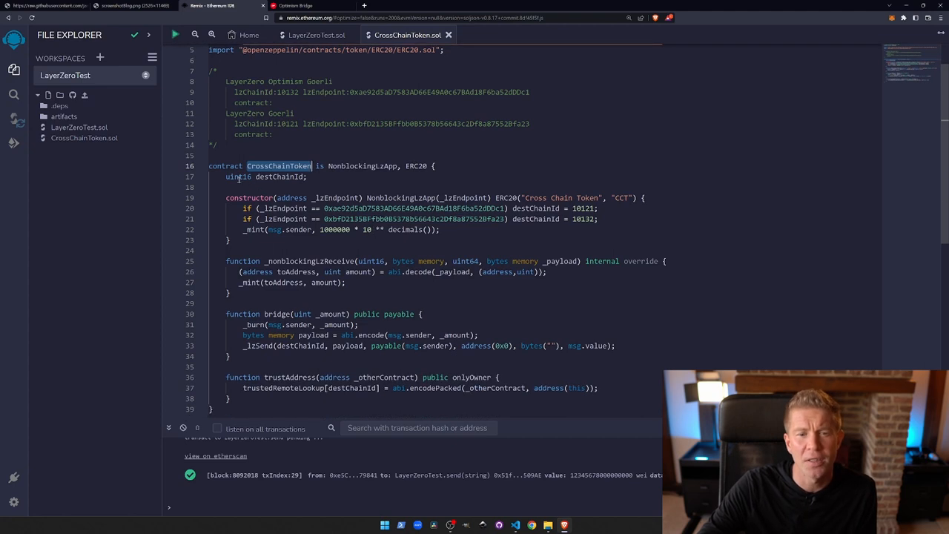
drag(226, 176, 372, 219)
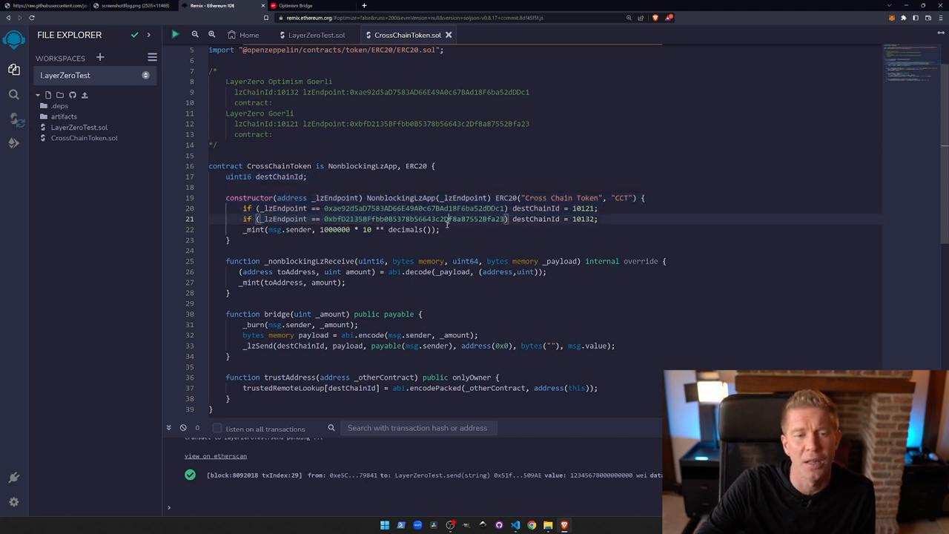
drag(441, 229, 244, 229)
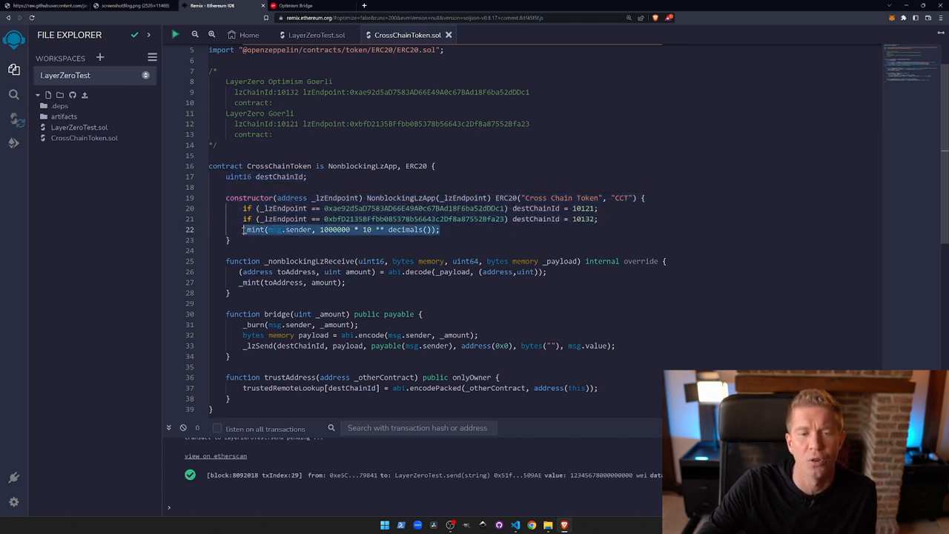
click(330, 229)
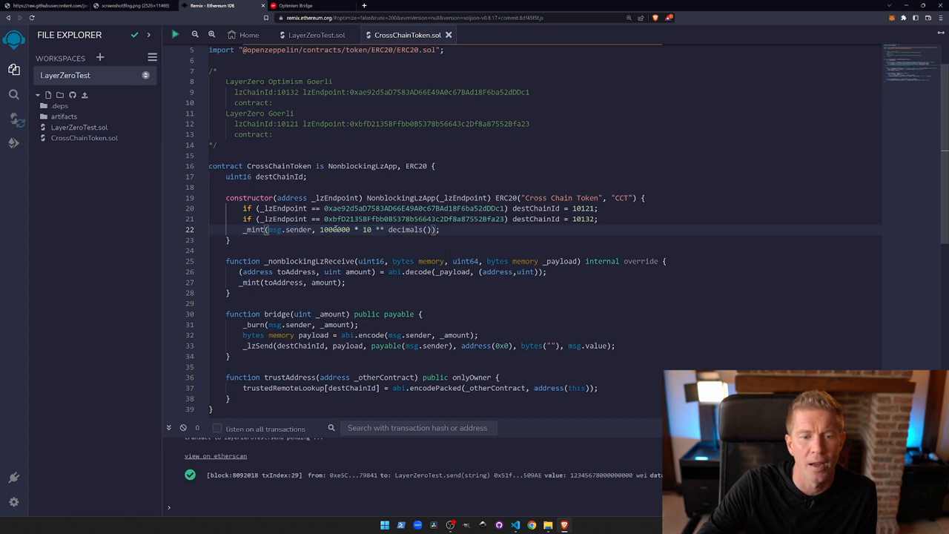
double_click(330, 229)
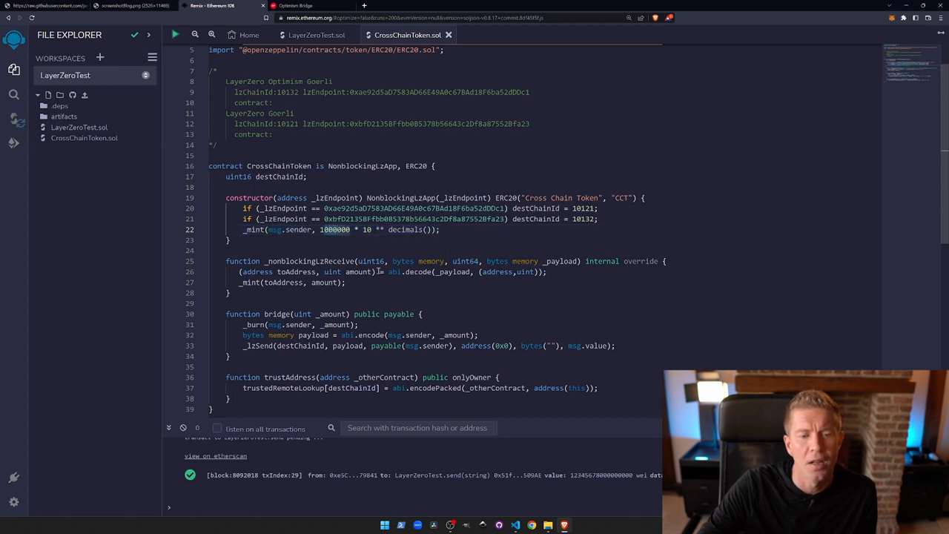
click(275, 250)
double_click(275, 260)
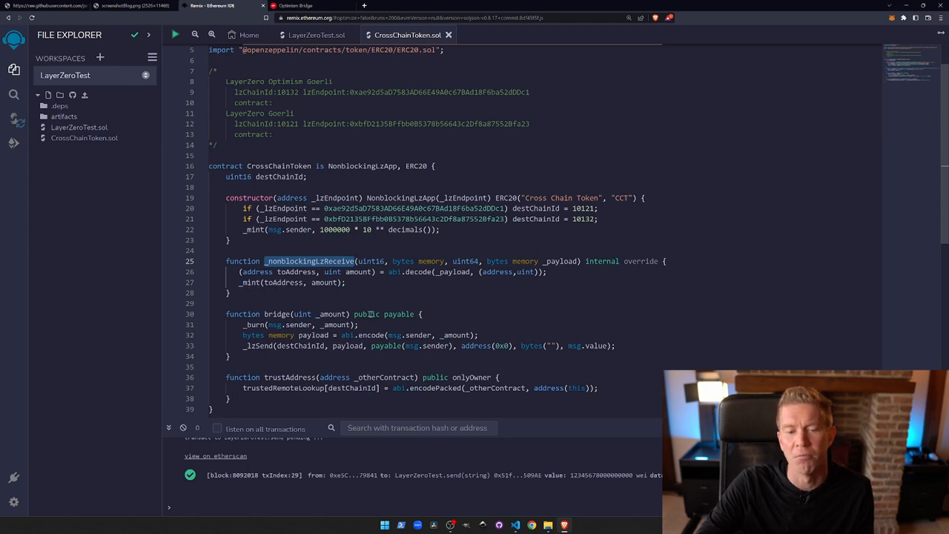
click(332, 303)
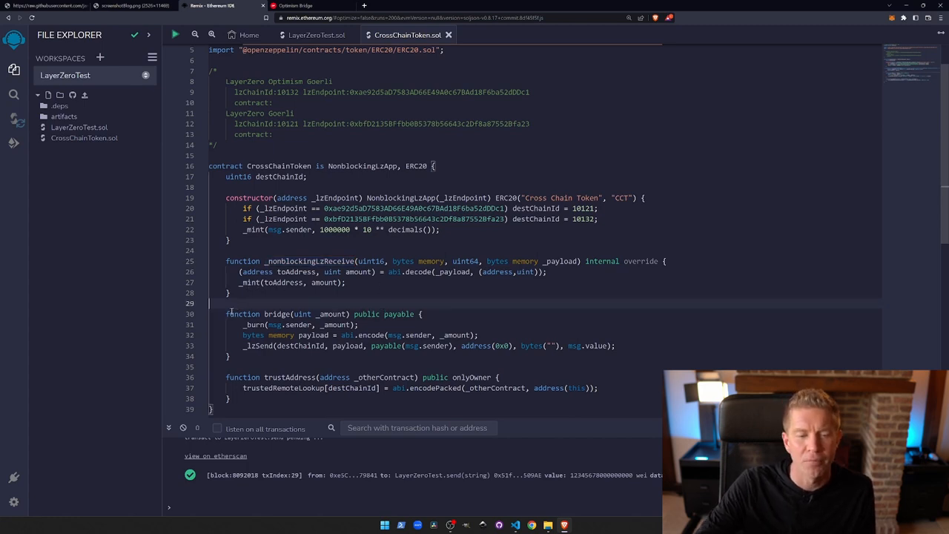
double_click(276, 313)
click(329, 298)
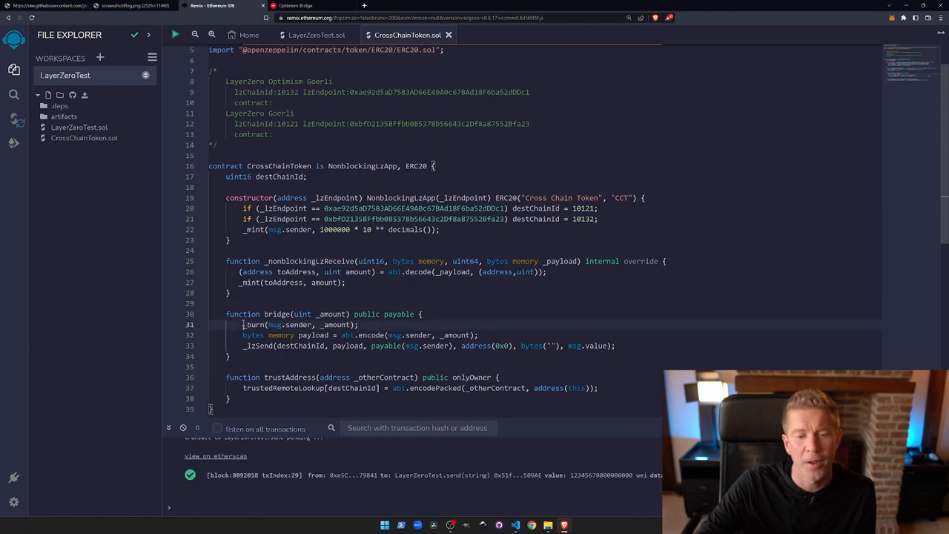
drag(242, 324, 360, 325)
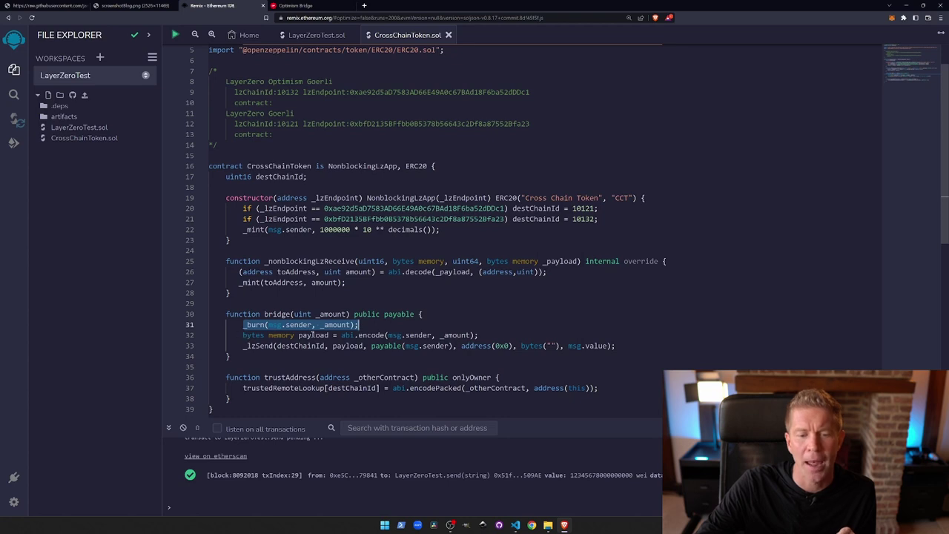
drag(432, 335, 387, 335)
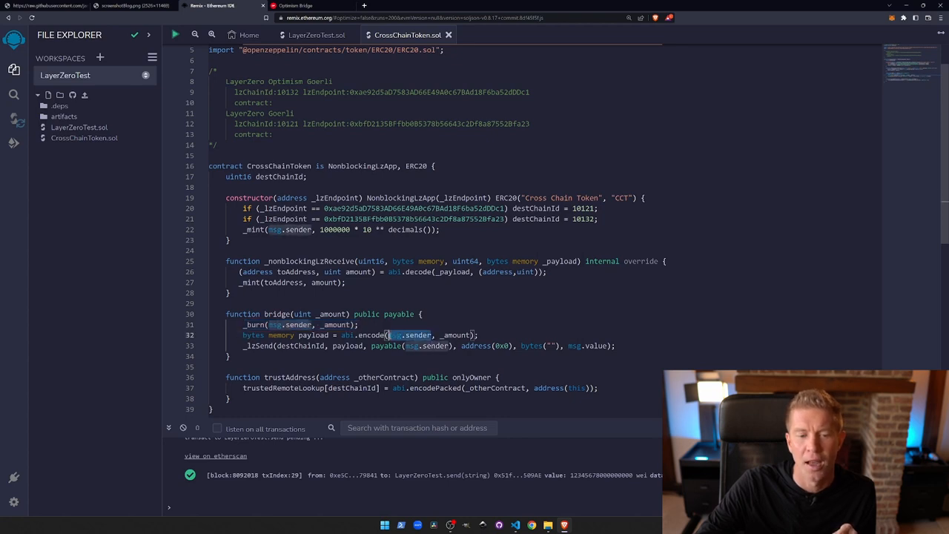
double_click(447, 335)
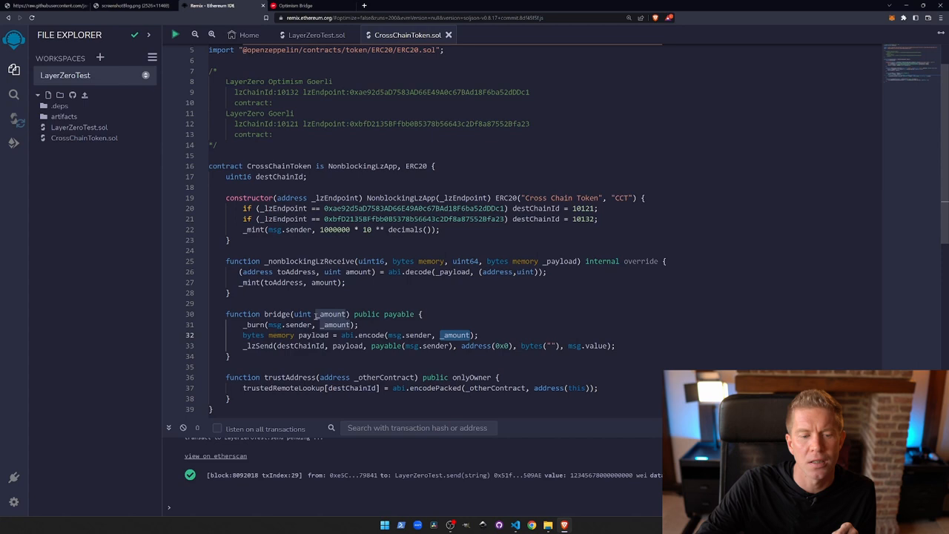
click(335, 346)
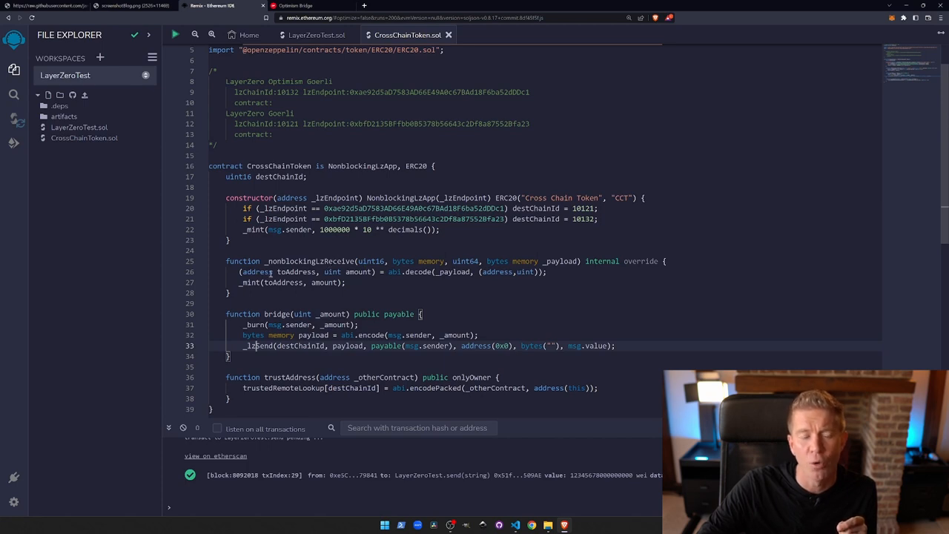
drag(239, 282, 346, 283)
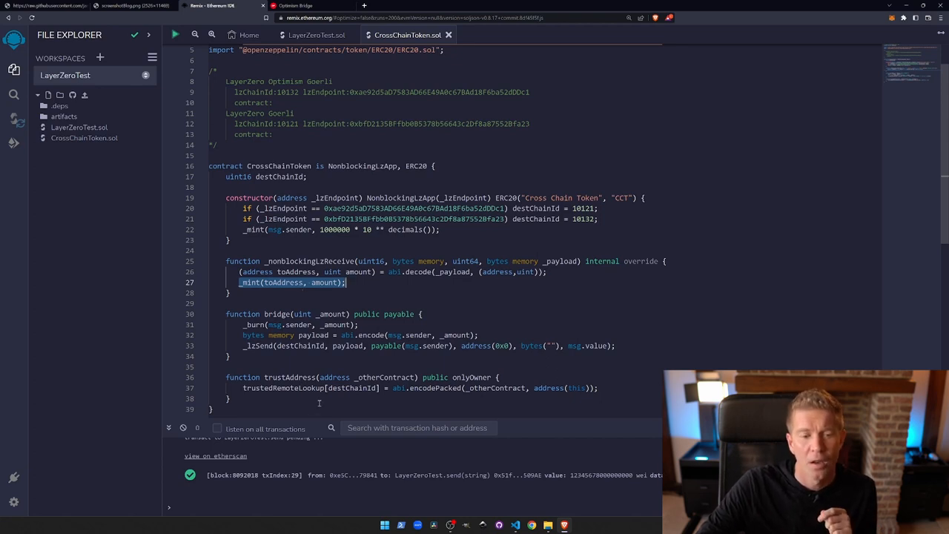
scroll(333, 399, down, 3)
drag(235, 291, 230, 315)
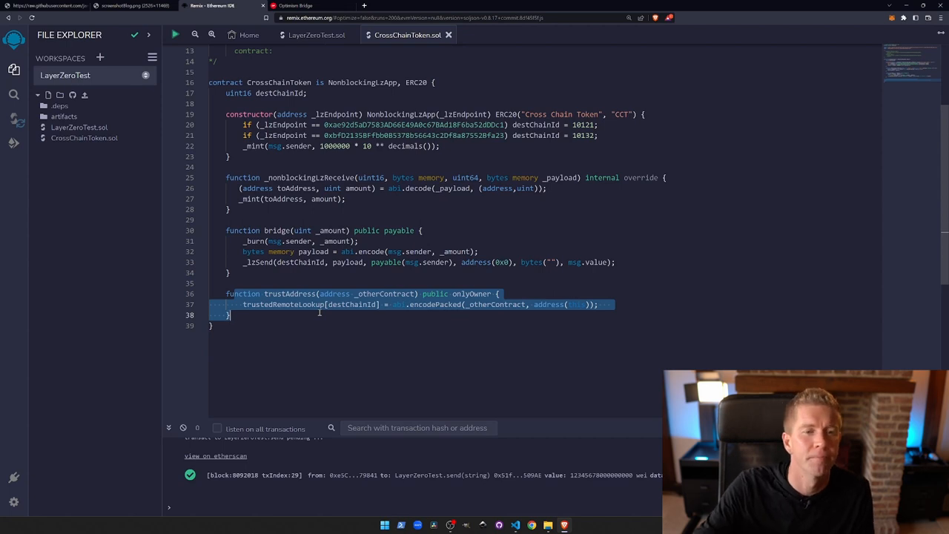
scroll(320, 313, up, 4)
click(212, 297)
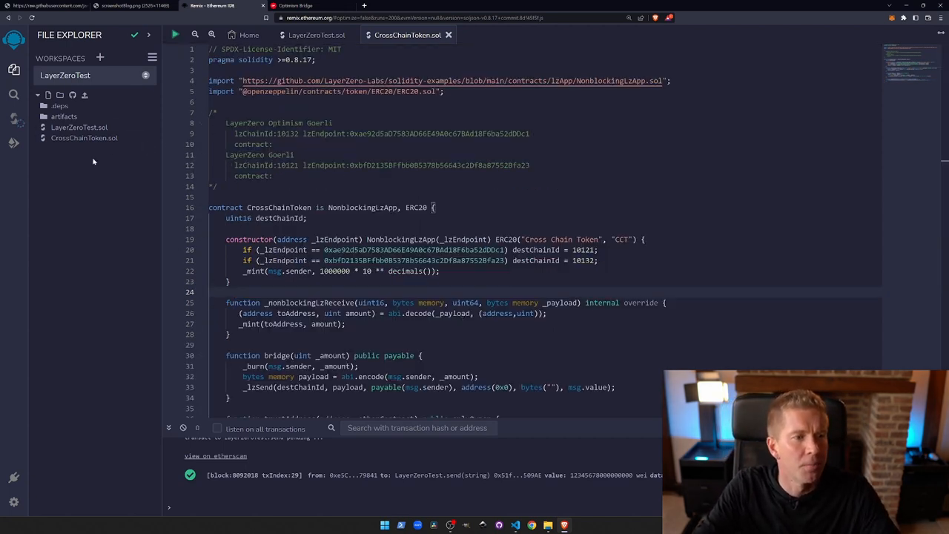
Step: Compile CrossChainToken and clear the old deployed contract instances
click(17, 120)
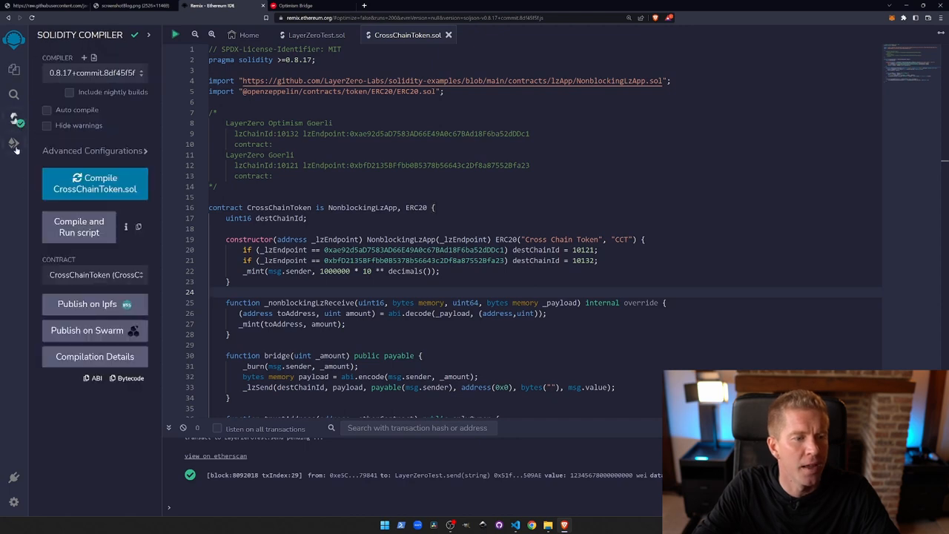
click(14, 143)
click(141, 294)
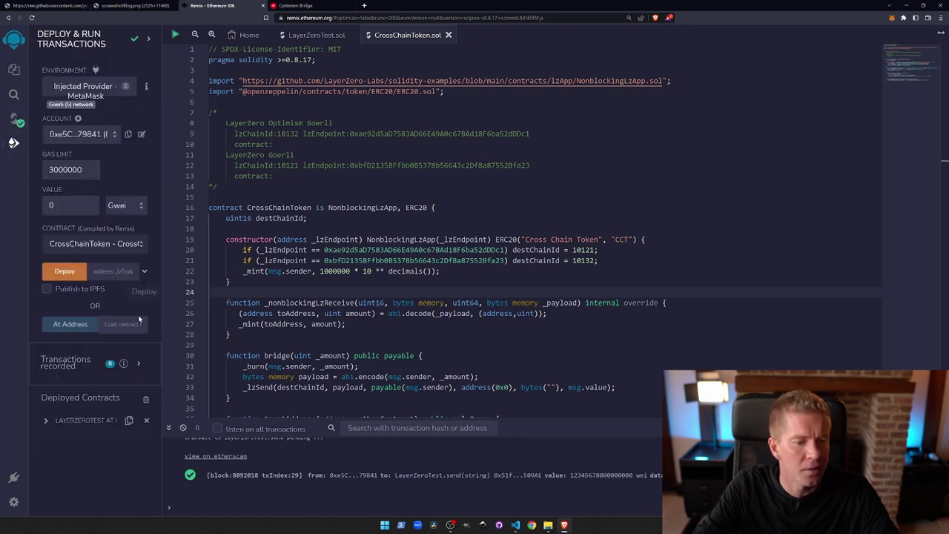
click(141, 272)
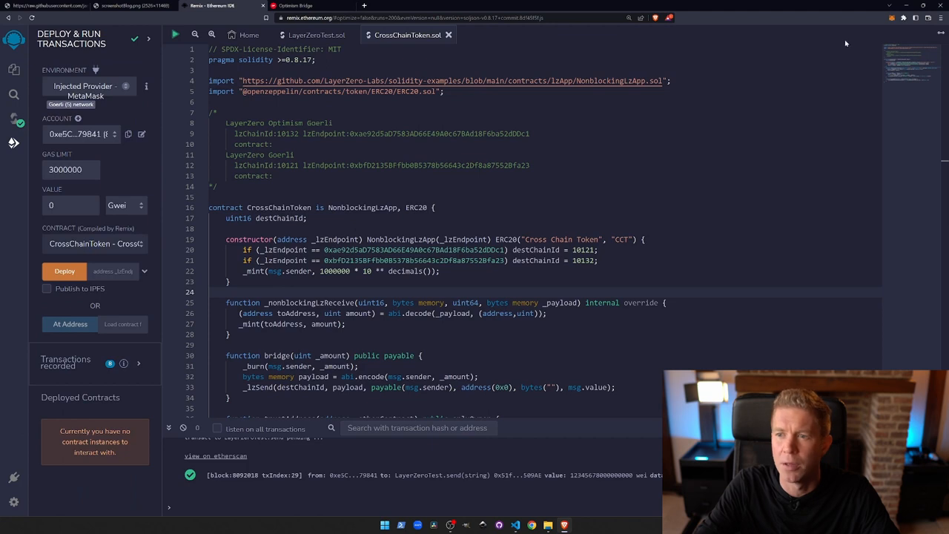
Step: Switch the MetaMask wallet to Optimism Goerli Testnet
click(890, 21)
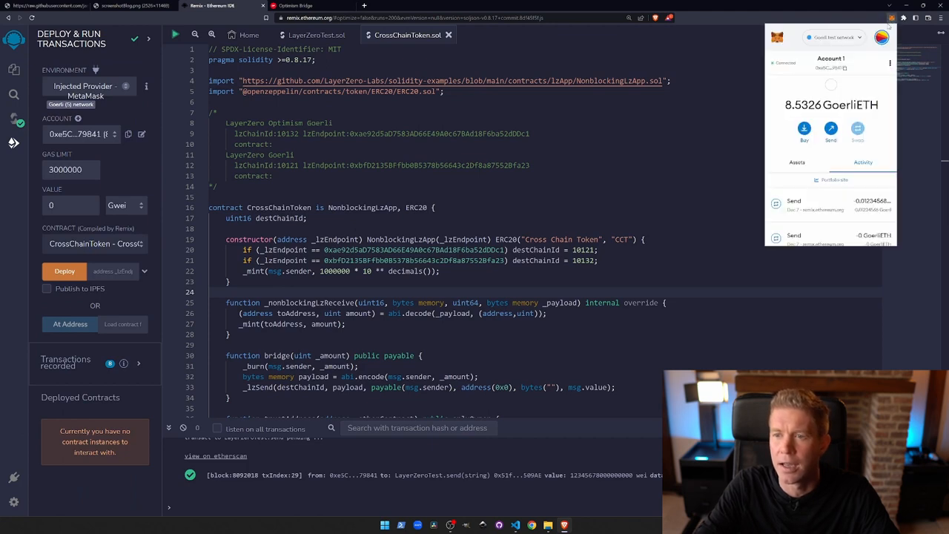
click(838, 39)
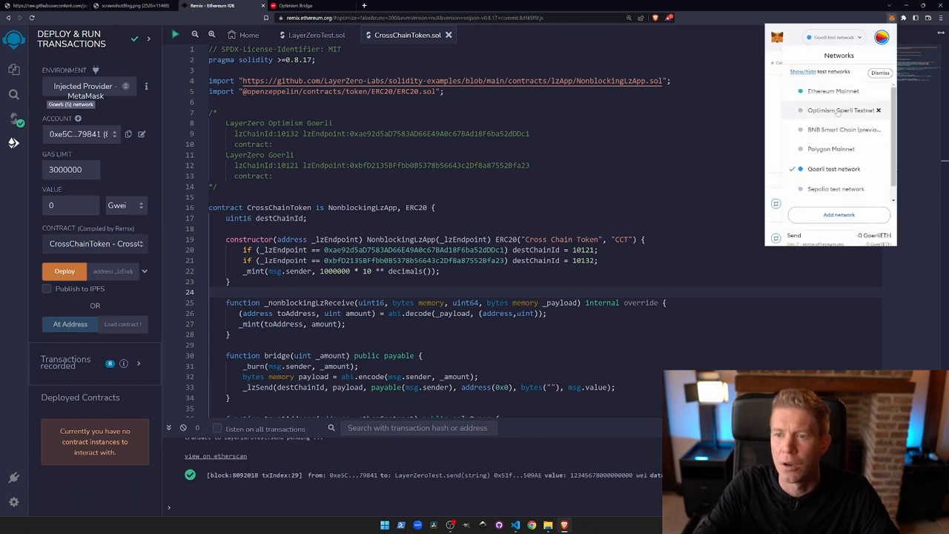
click(841, 110)
click(689, 198)
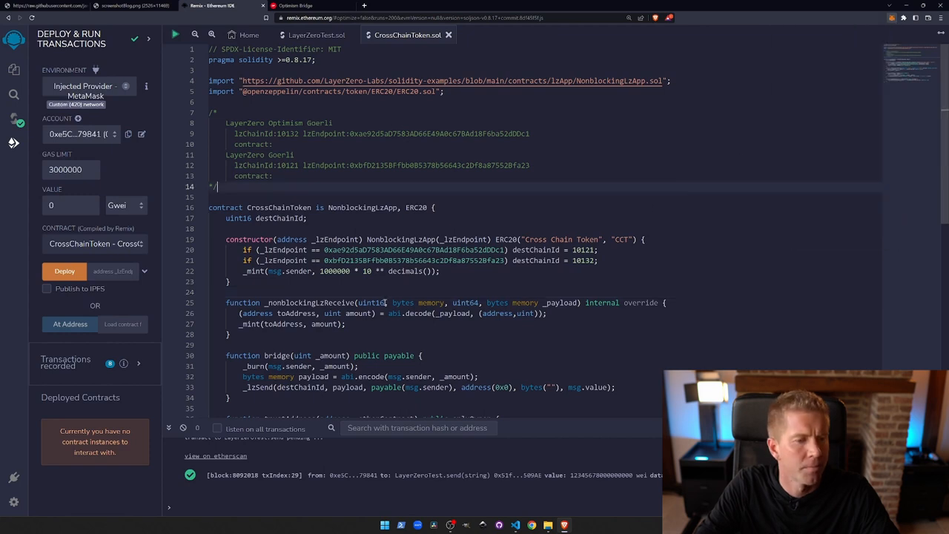
Step: Deploy CrossChainToken with the line 9 Optimism Goerli lzEndpoint and confirm it in MetaMask
double_click(382, 134)
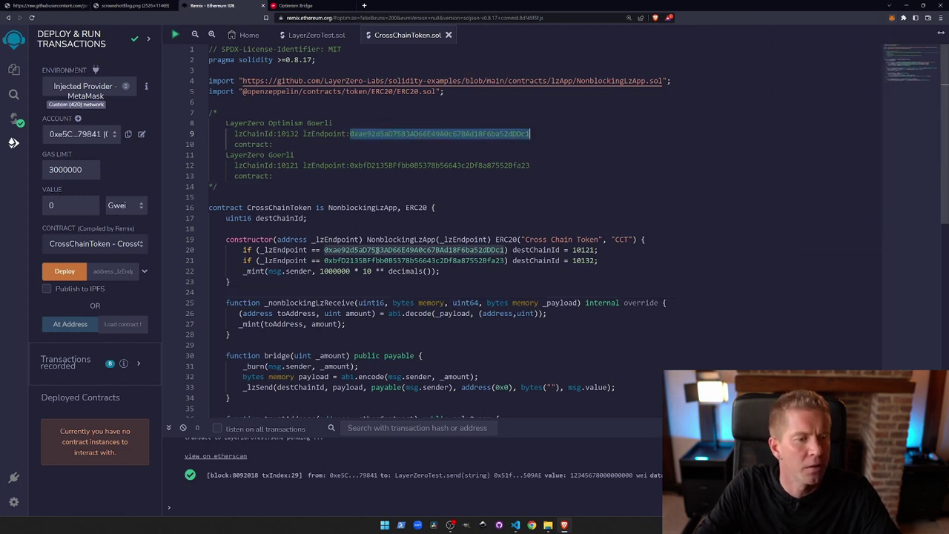
click(63, 272)
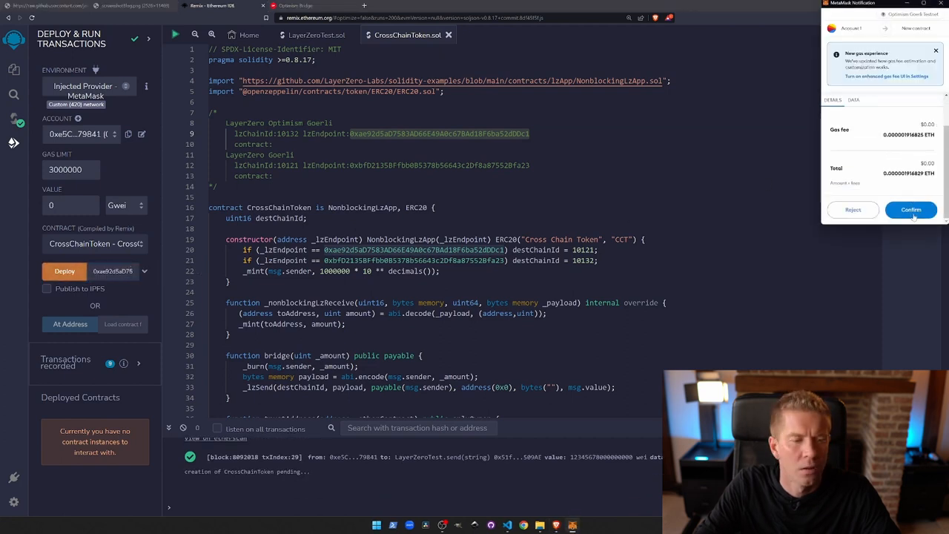
click(911, 212)
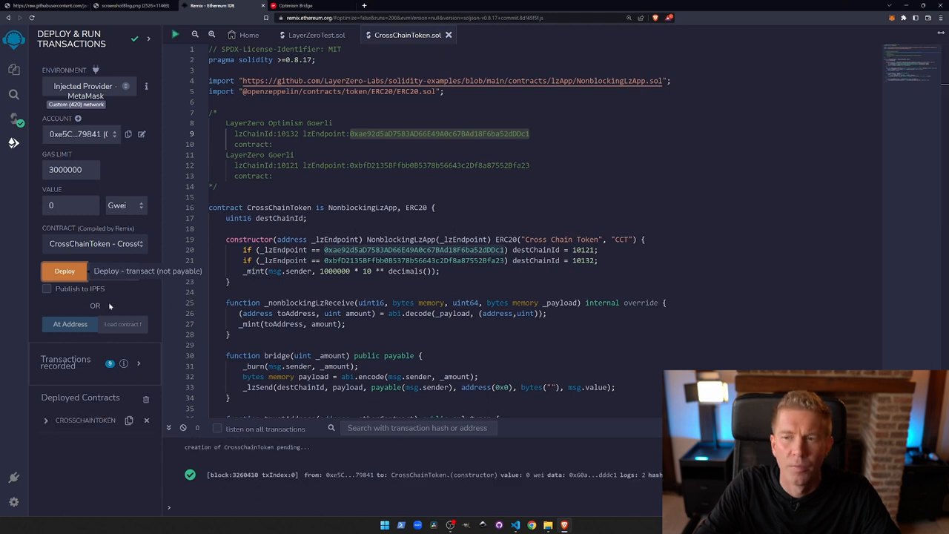
Step: Switch the MetaMask wallet to the Goerli test network
click(891, 20)
click(829, 37)
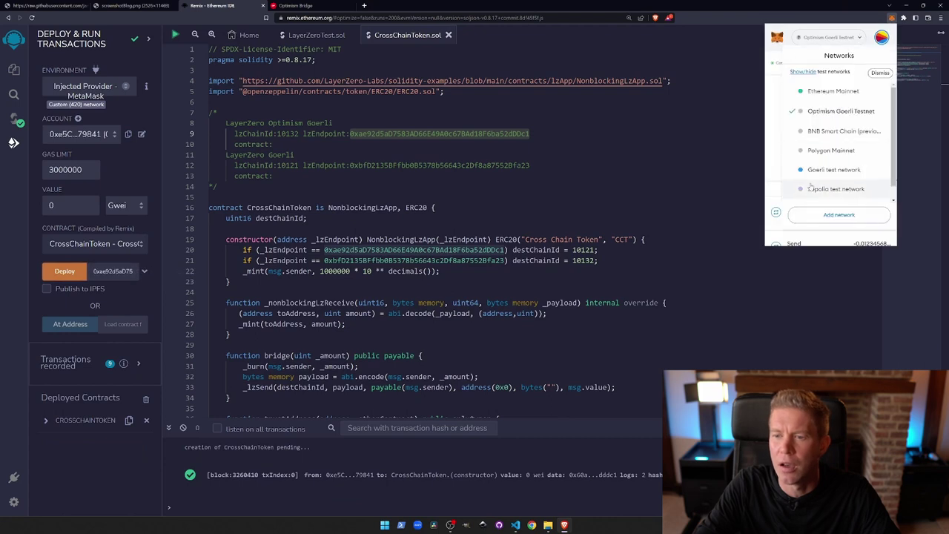
click(834, 169)
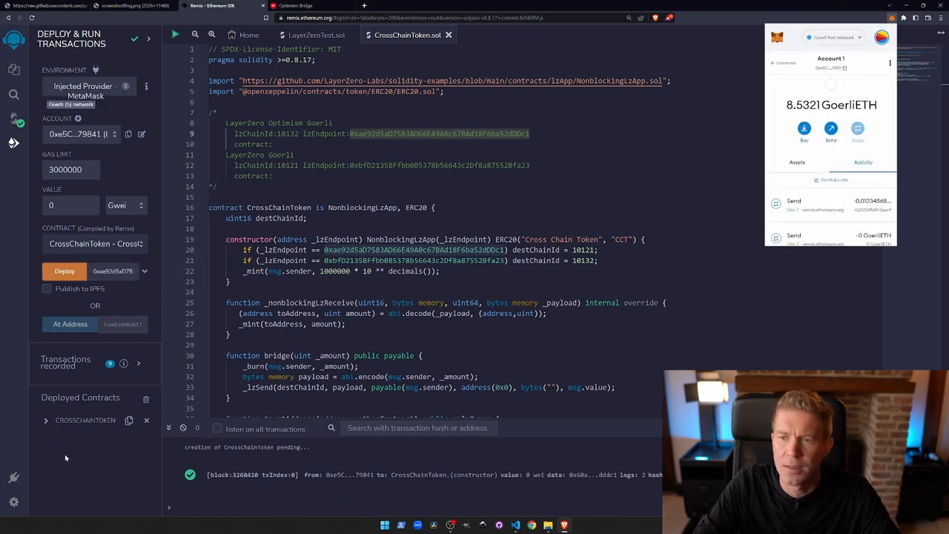
click(512, 260)
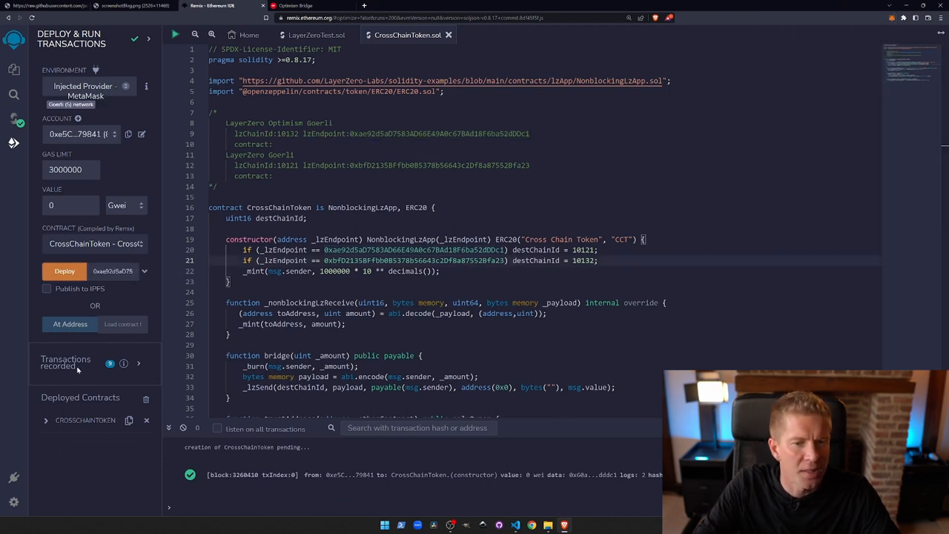
Step: Deploy CrossChainToken with the line 12 Goerli lzEndpoint as constructor argument and confirm it
double_click(434, 164)
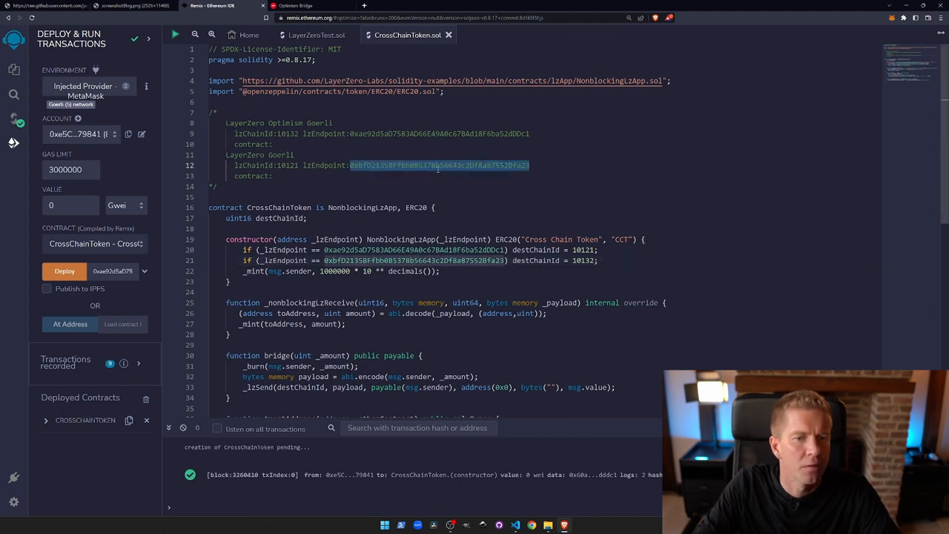
double_click(113, 271)
key(ctrl+v)
click(65, 270)
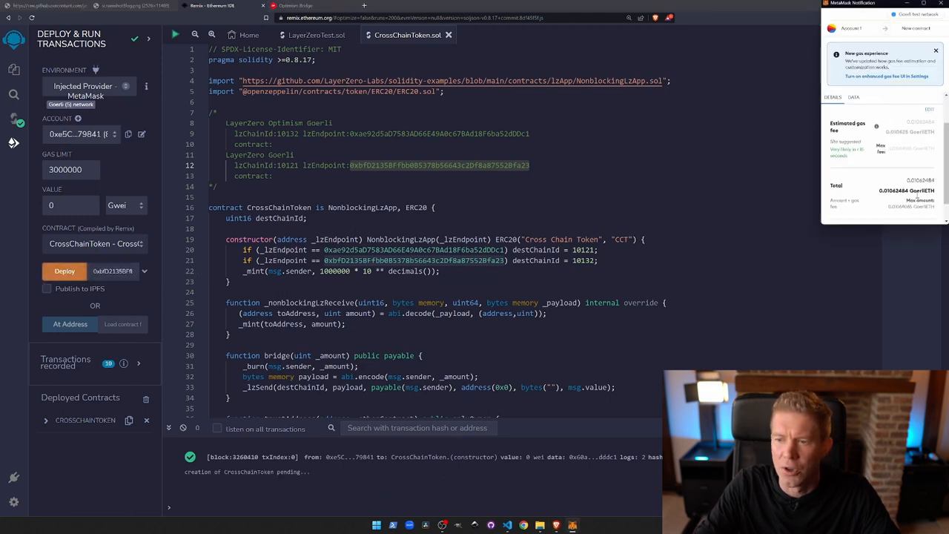
click(920, 215)
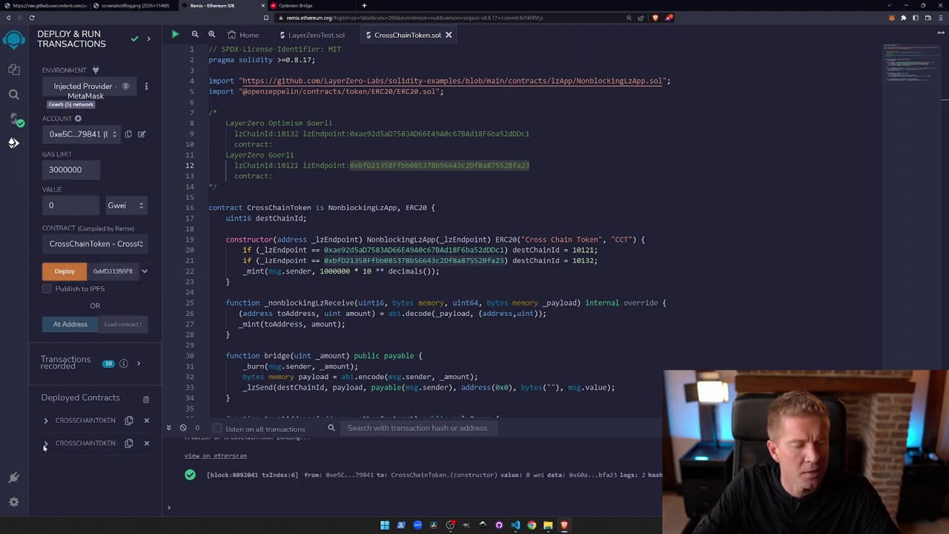
click(45, 443)
scroll(97, 334, down, 10)
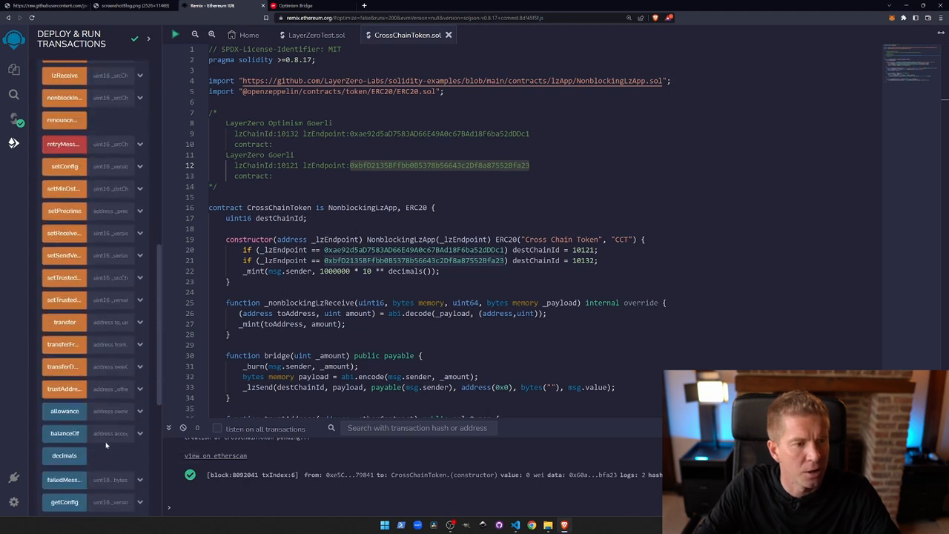
scroll(106, 371, down, 5)
scroll(111, 222, up, 1)
Step: Call trustAddress on the Goerli contract with the other contract's address and confirm in the wallet
click(111, 203)
key(ctrl+v)
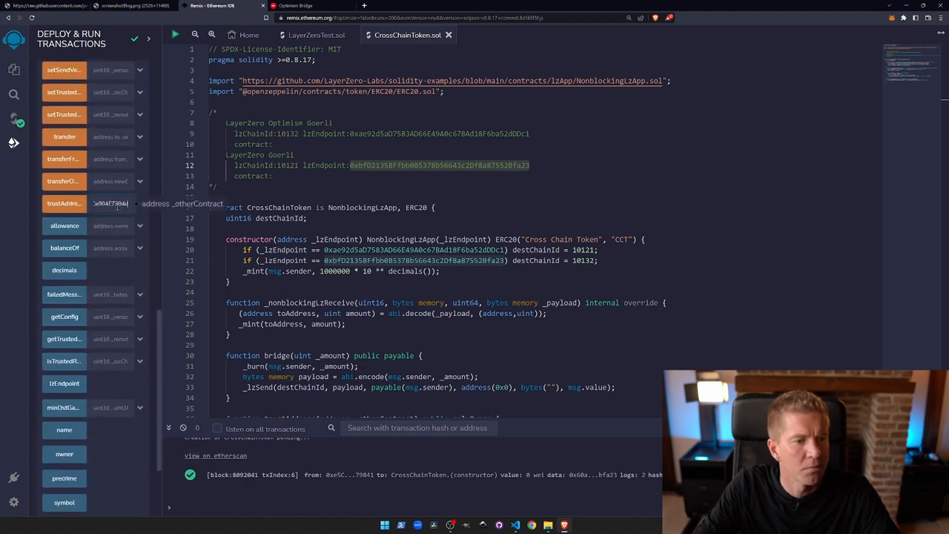
click(64, 203)
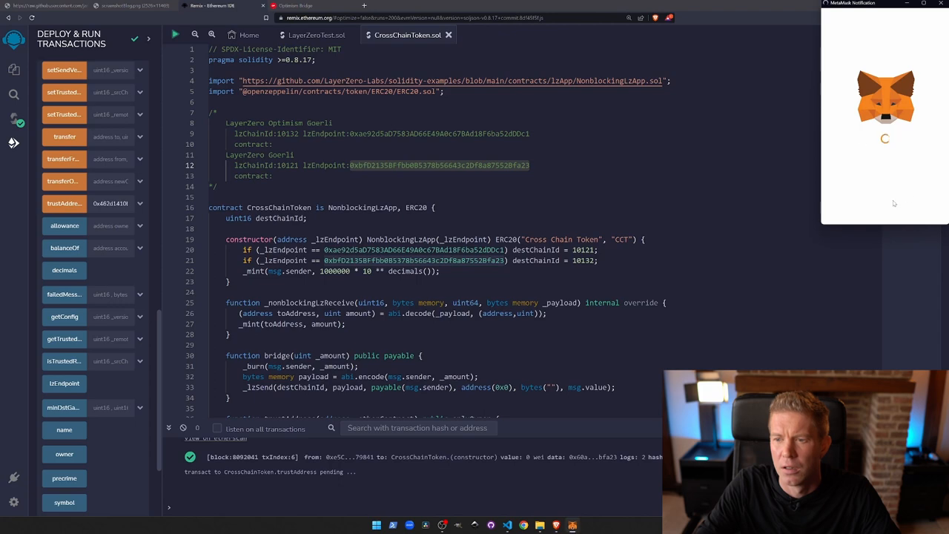
click(915, 213)
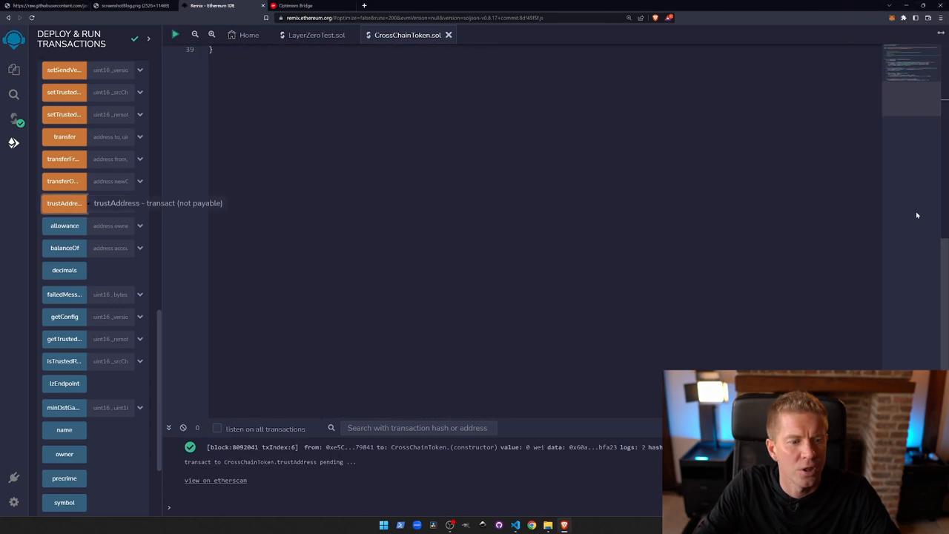
scroll(495, 341, up, 5)
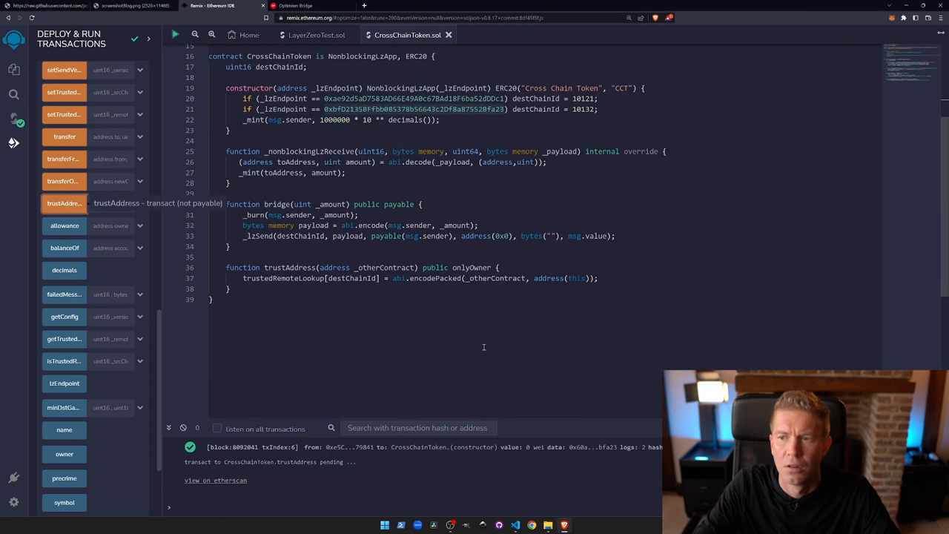
scroll(486, 349, up, 5)
scroll(487, 300, up, 3)
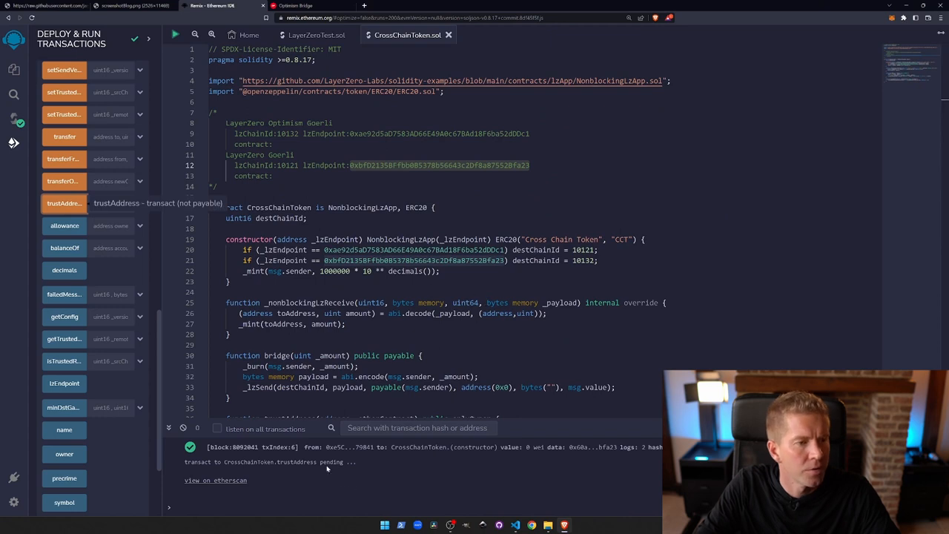
scroll(66, 211, up, 5)
scroll(65, 211, up, 5)
scroll(65, 211, up, 2)
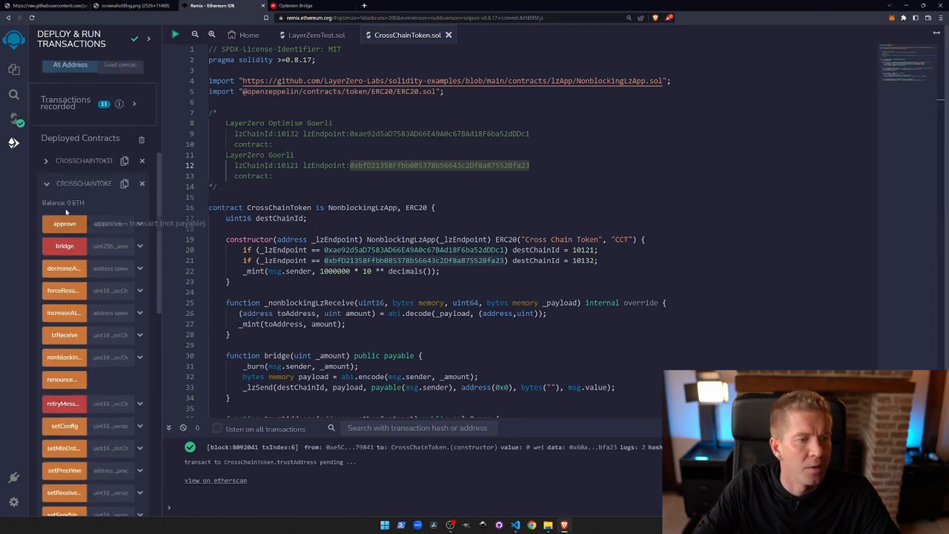
click(52, 184)
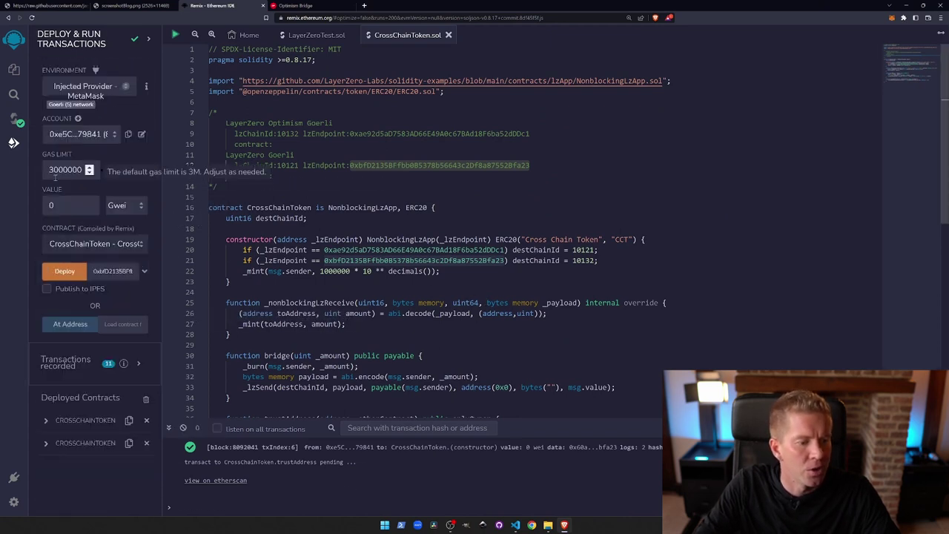
click(48, 421)
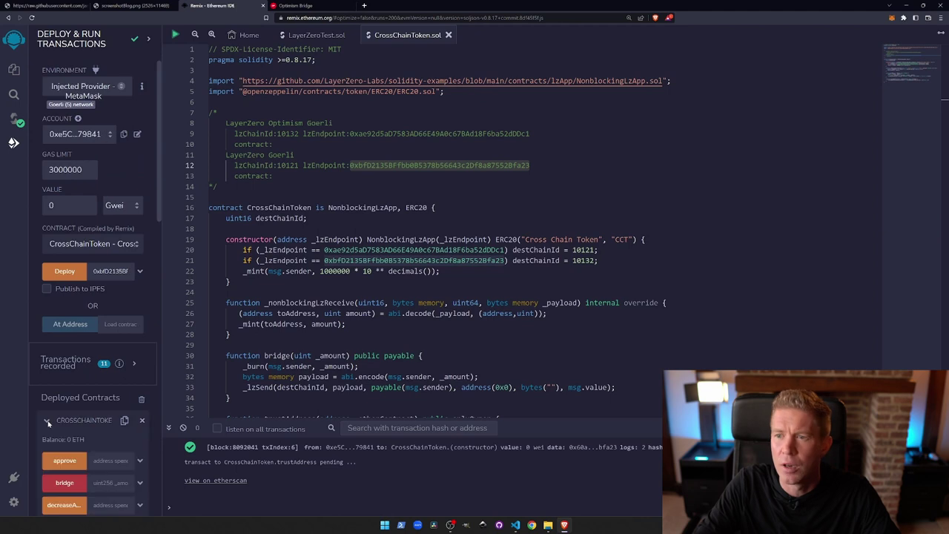
Step: On Optimism Goerli, call trustAddress on the first contract with the Goerli contract's address and confirm
click(892, 18)
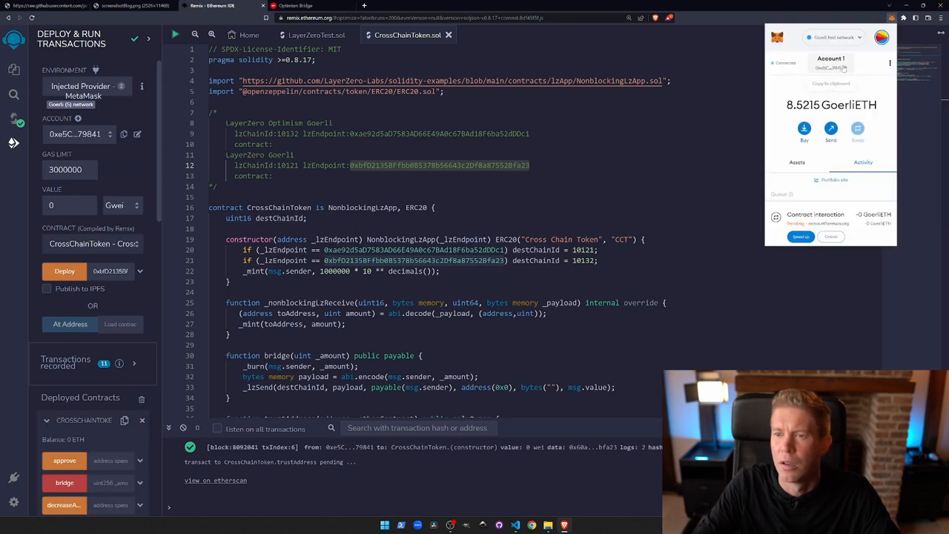
click(890, 62)
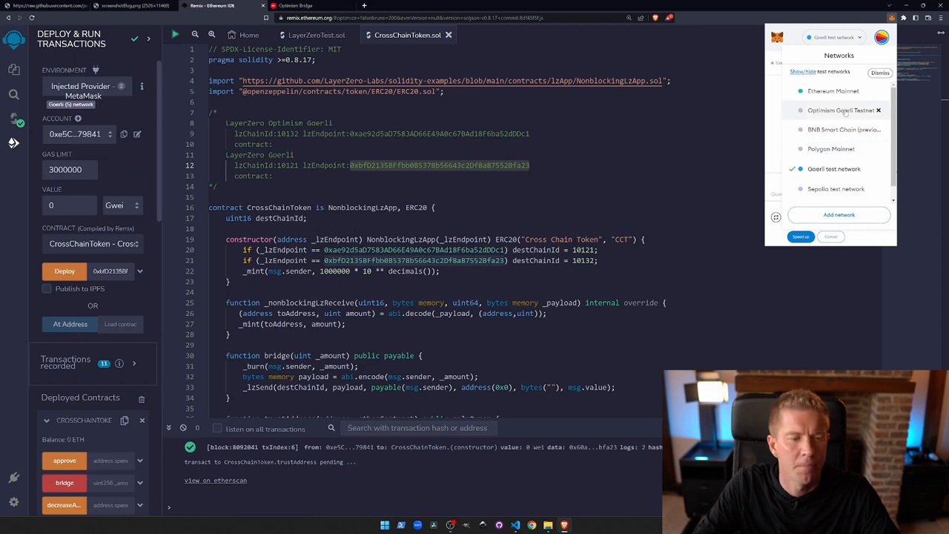
click(685, 198)
scroll(96, 334, down, 10)
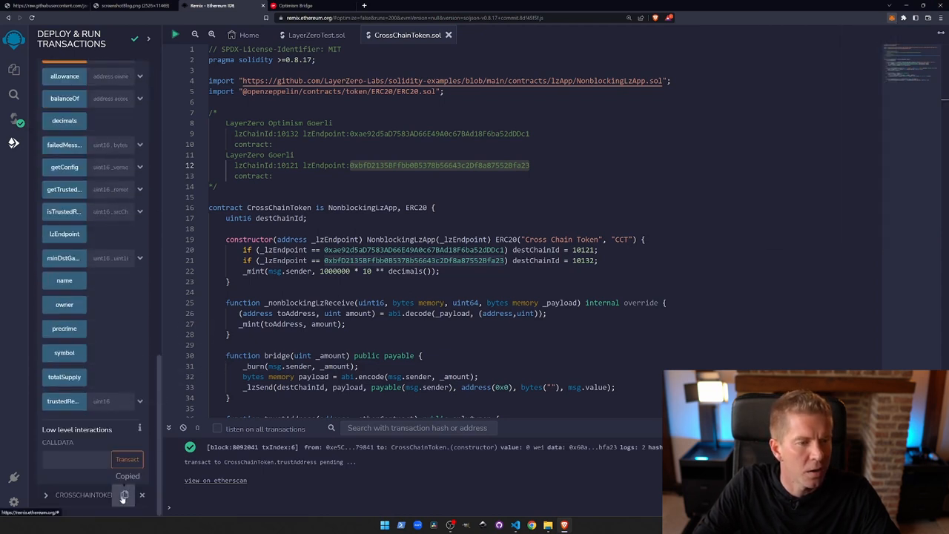
scroll(111, 319, up, 8)
scroll(115, 318, up, 5)
scroll(115, 319, up, 2)
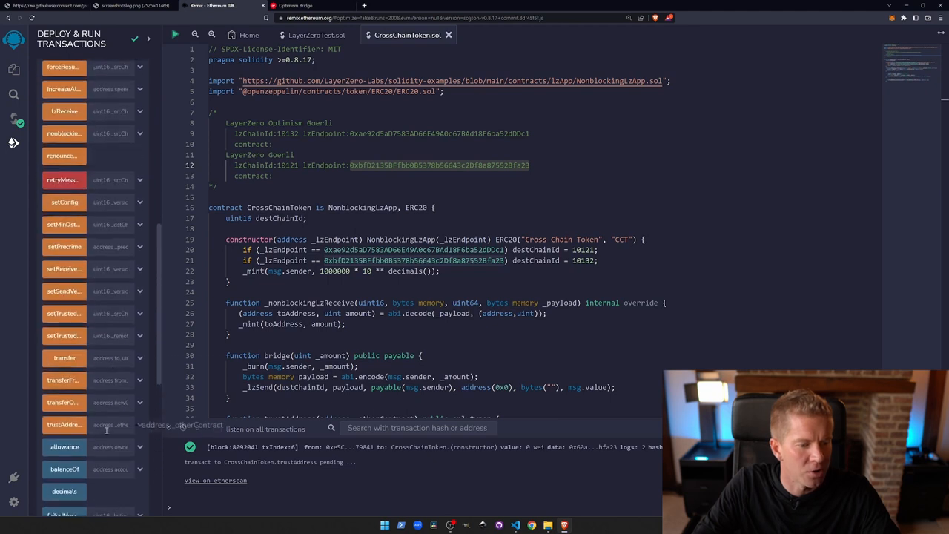
click(65, 424)
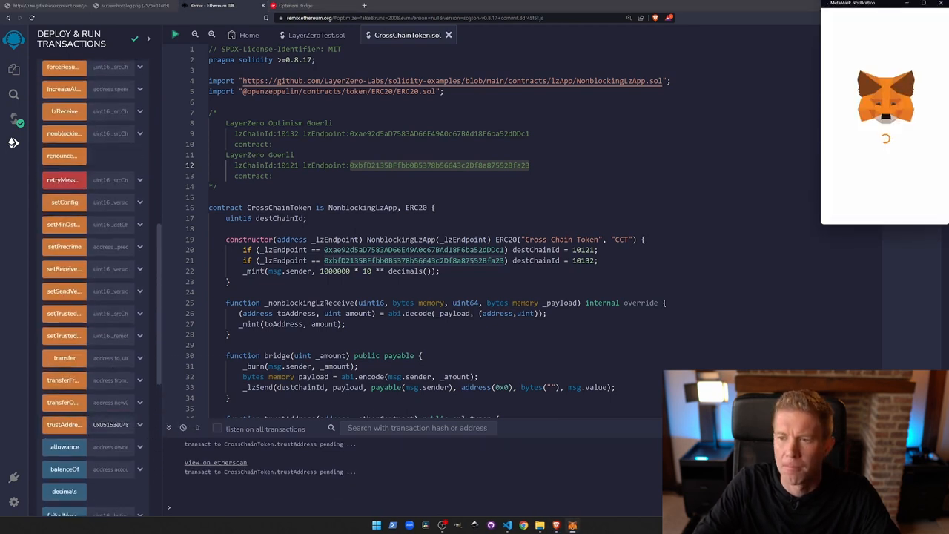
click(909, 211)
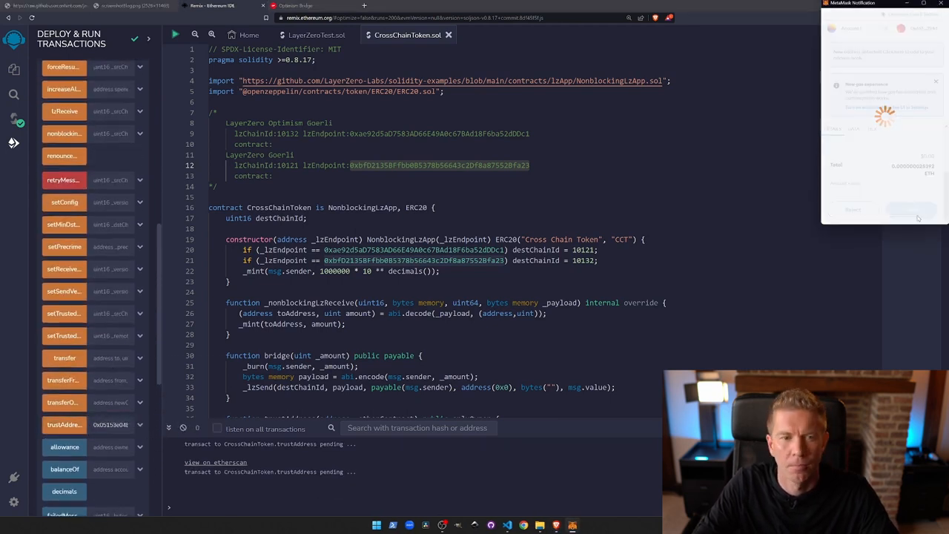
scroll(108, 202, up, 8)
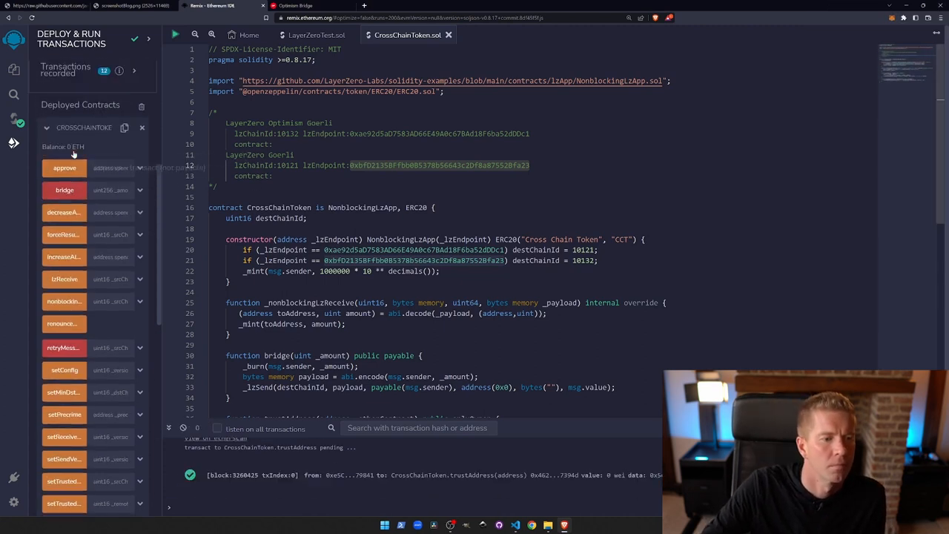
scroll(107, 202, up, 5)
click(43, 219)
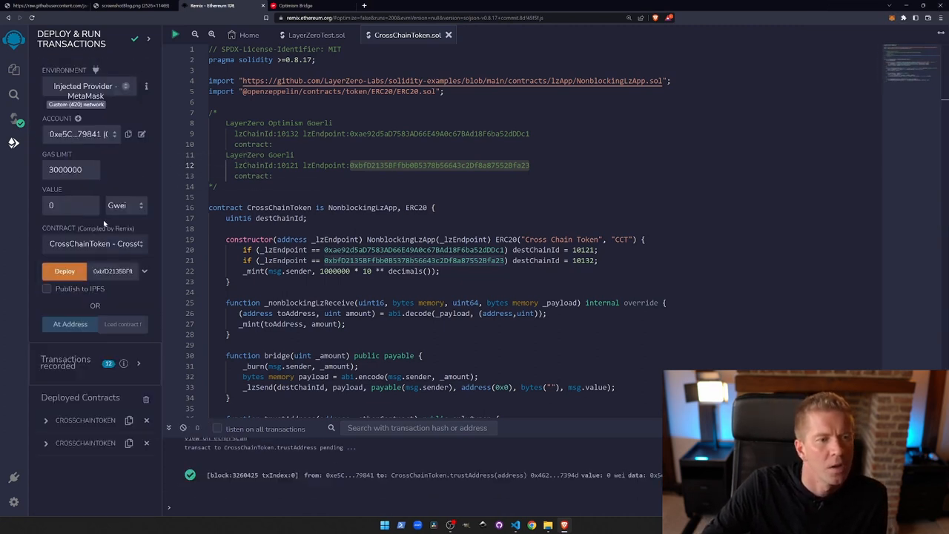
Step: Call balanceOf for the account and inspect the returned 1000000 followed by eighteen zeros
click(127, 134)
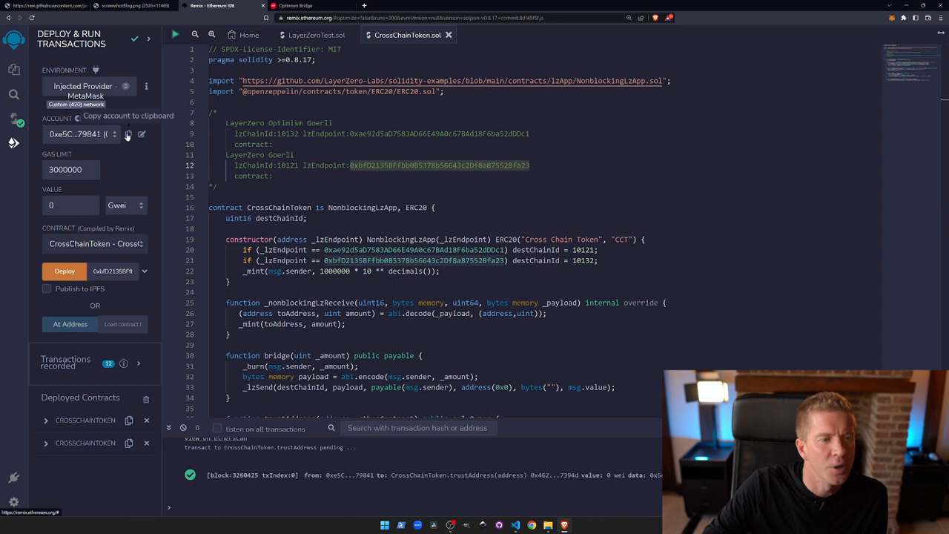
mouse_move(70, 170)
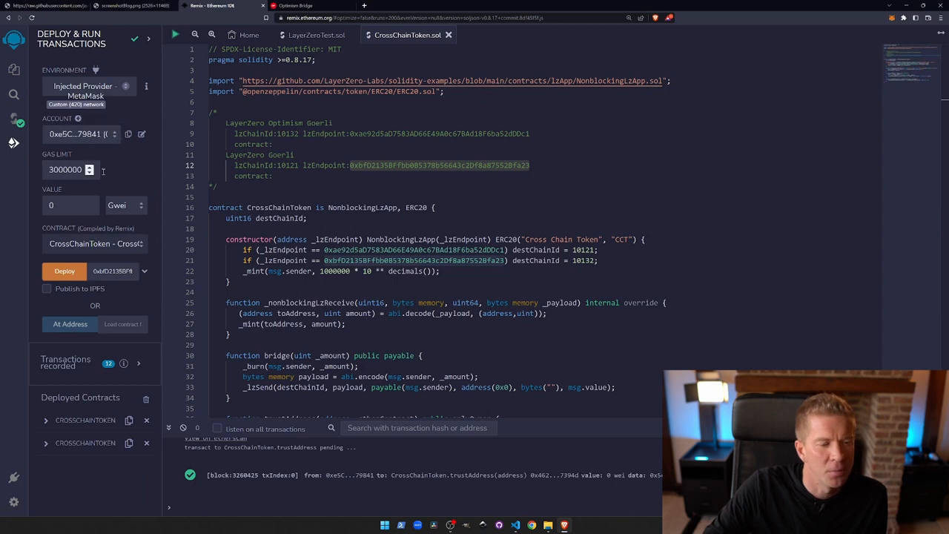
click(46, 419)
scroll(97, 371, down, 4)
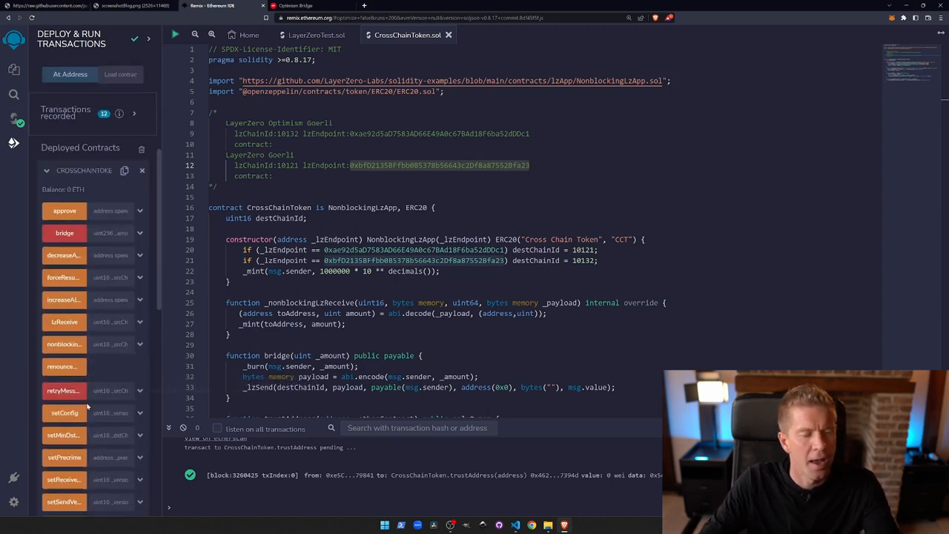
scroll(99, 394, down, 5)
scroll(112, 390, down, 5)
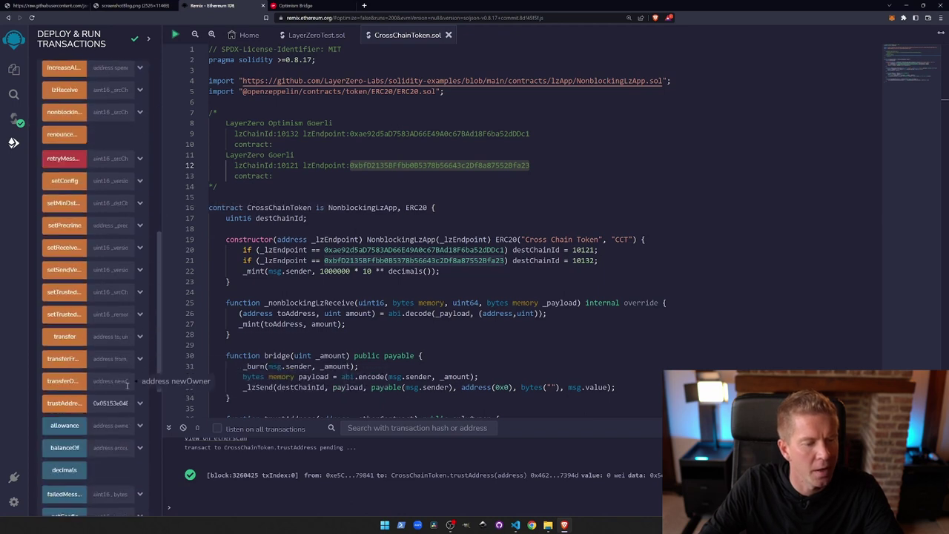
scroll(120, 387, down, 3)
click(65, 337)
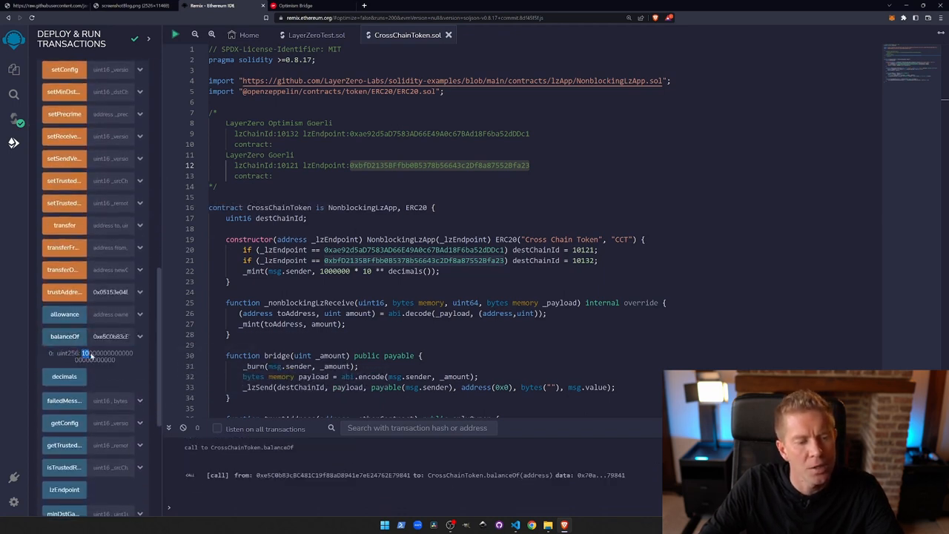
double_click(104, 356)
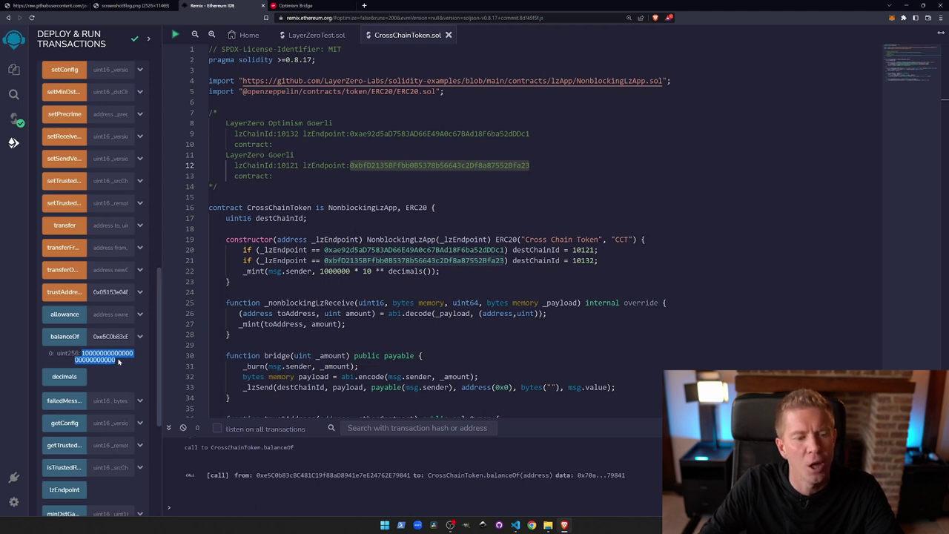
drag(118, 361, 109, 353)
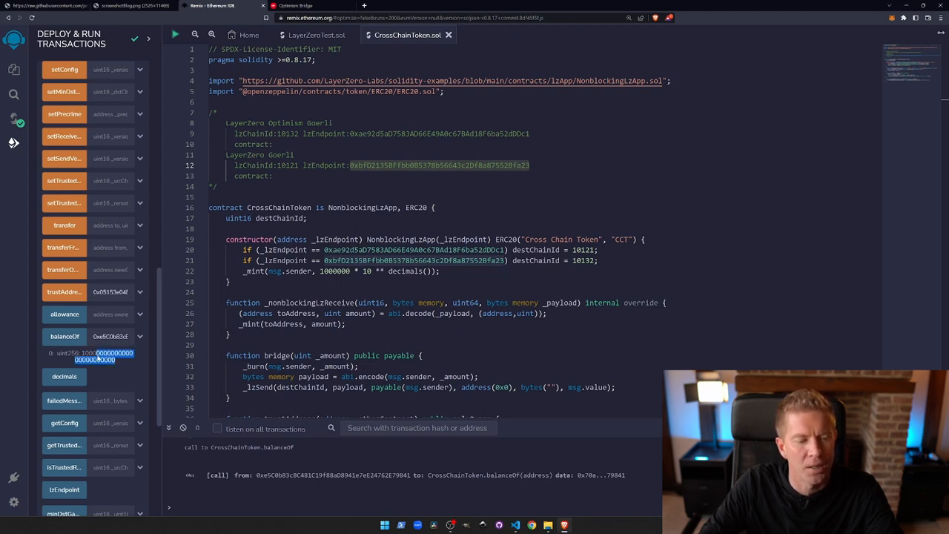
scroll(142, 377, up, 1)
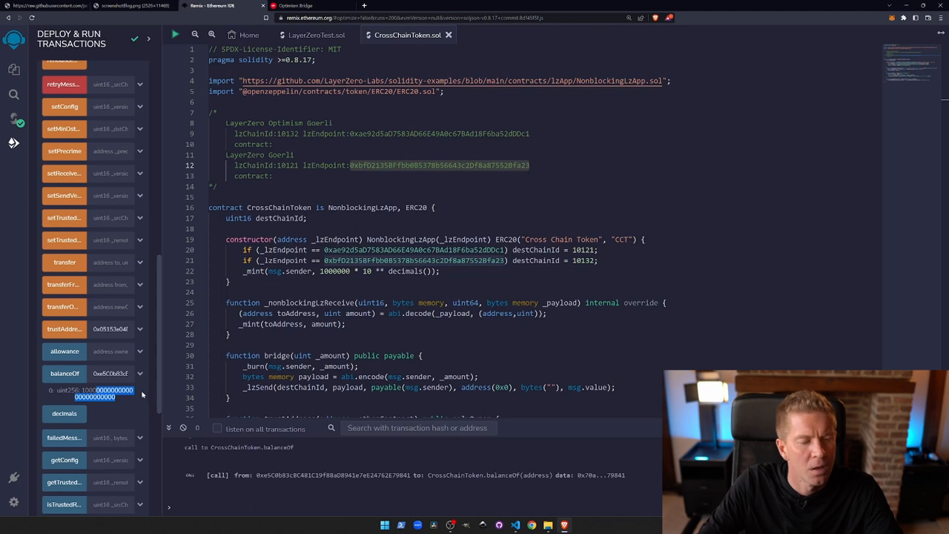
click(112, 395)
scroll(115, 395, up, 5)
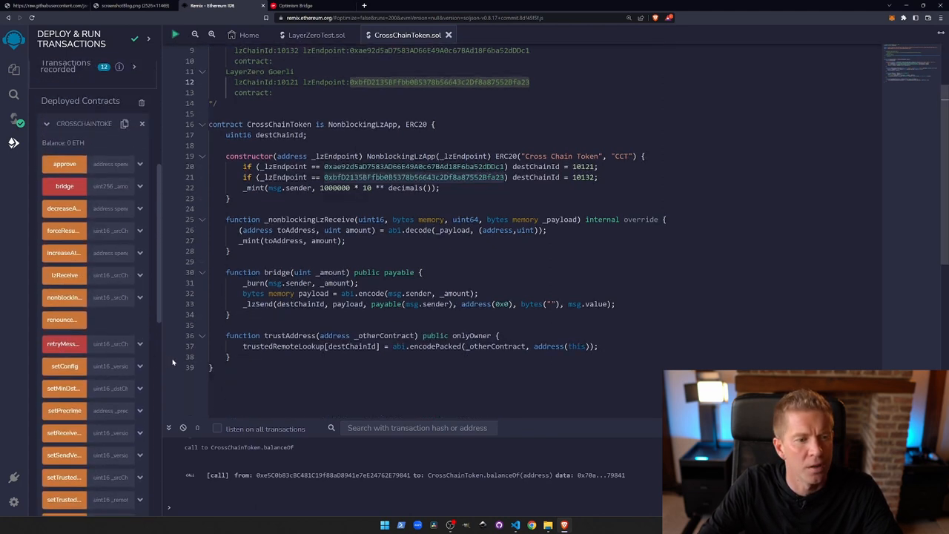
scroll(107, 185, down, 2)
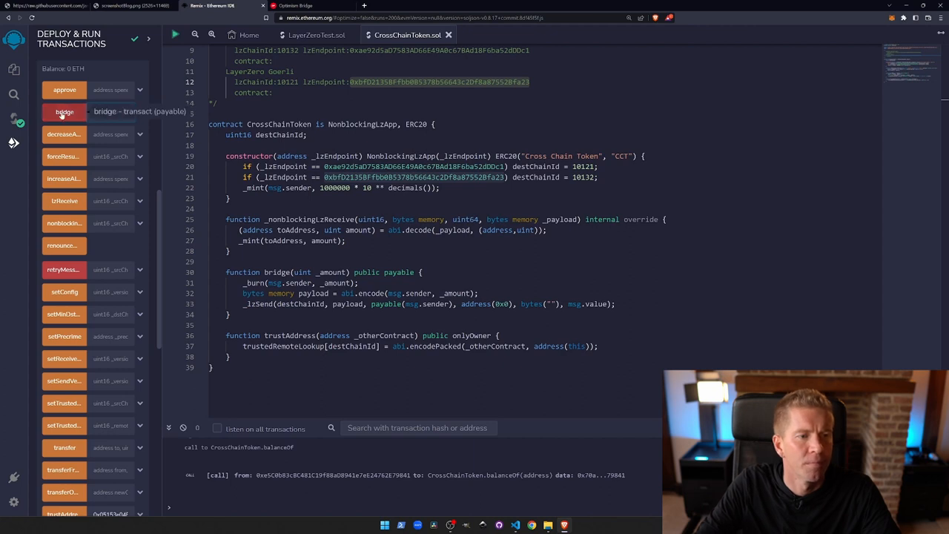
scroll(88, 119, up, 10)
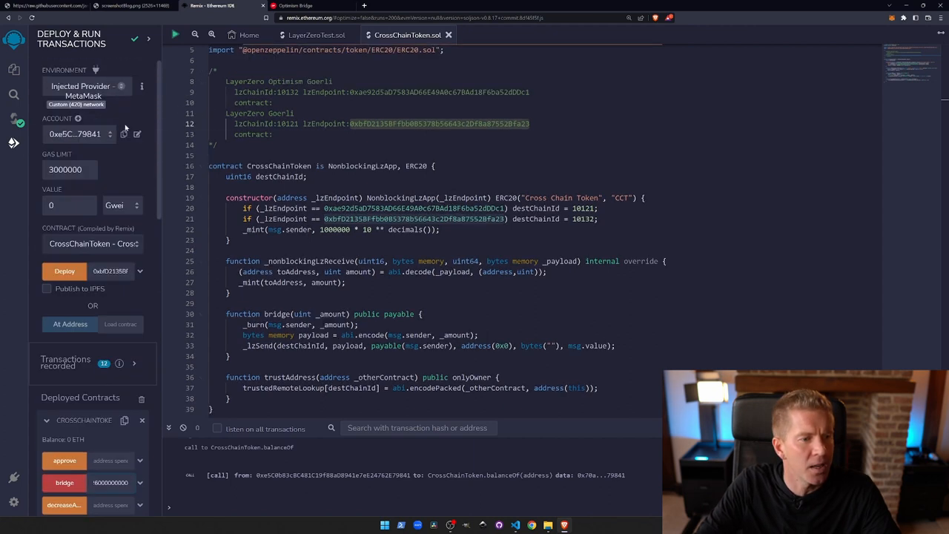
double_click(56, 206)
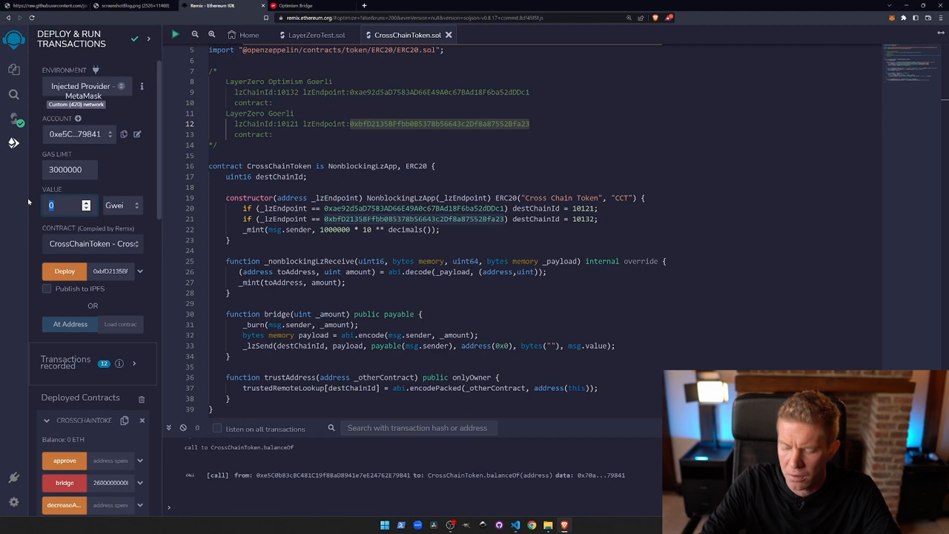
text(12345678)
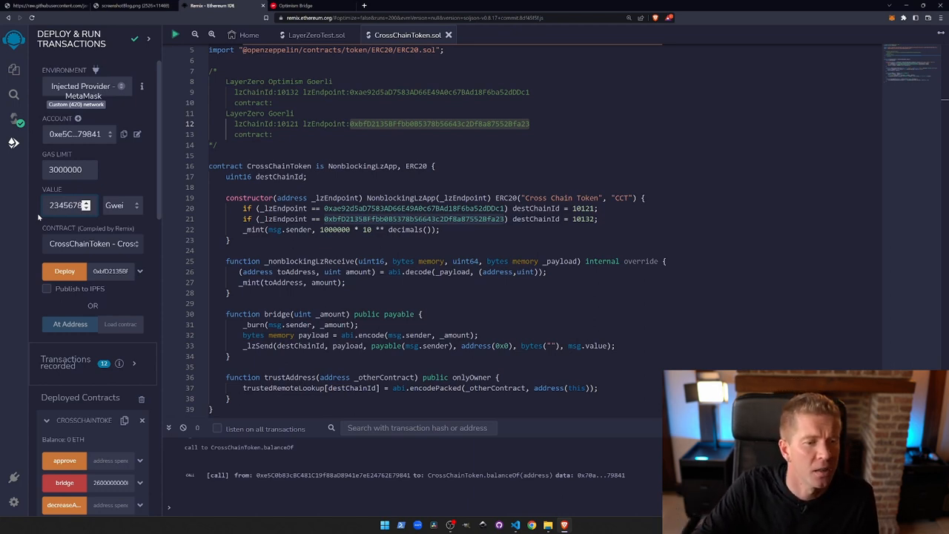
scroll(78, 334, down, 1)
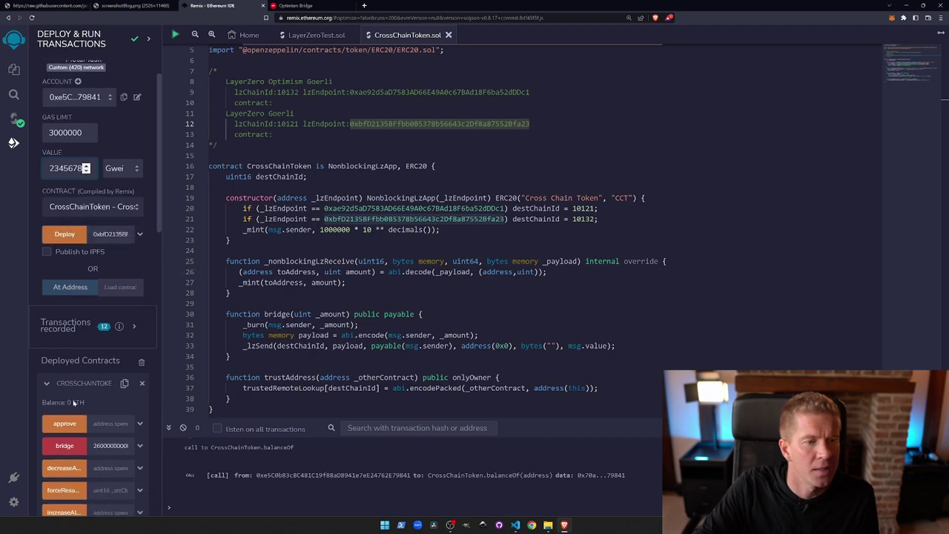
click(64, 445)
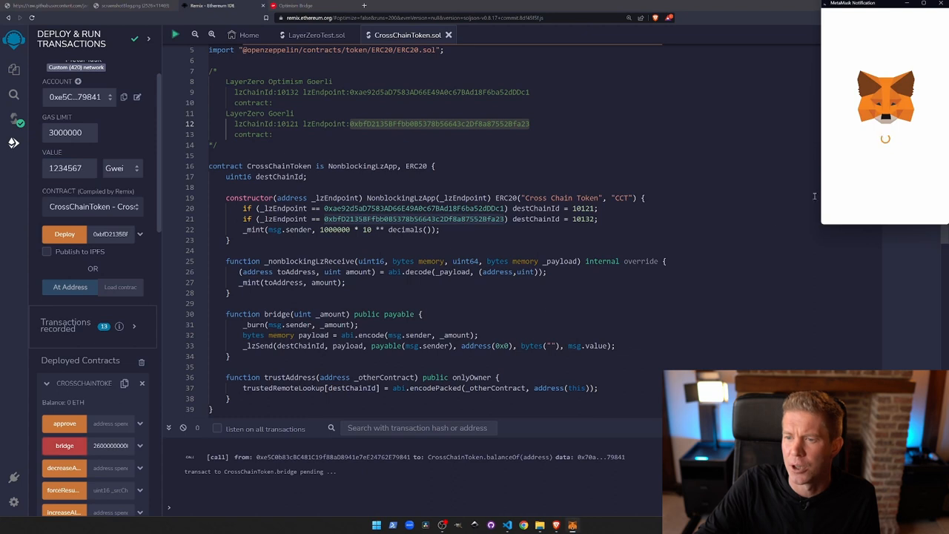
scroll(886, 180, down, 3)
click(910, 210)
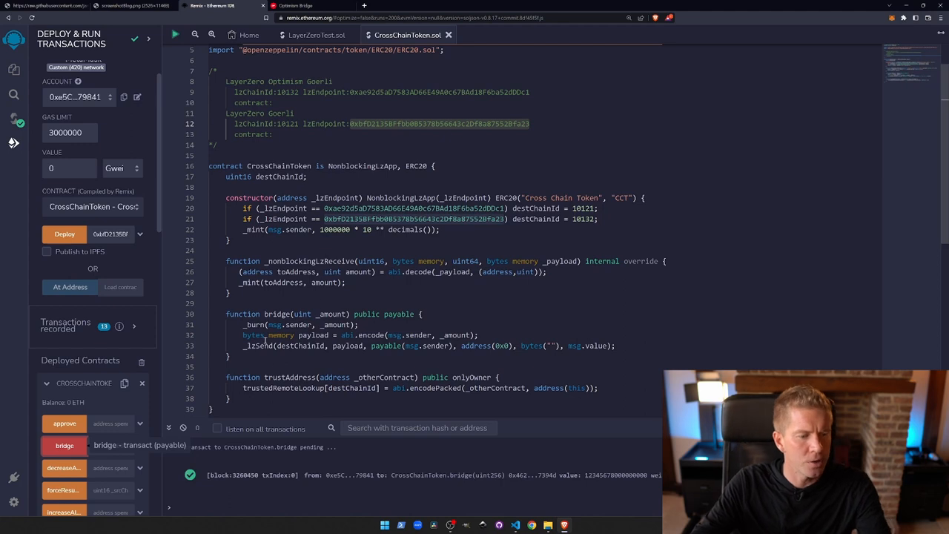
Step: Call balanceOf again to see the reduced token balance after bridging
click(47, 383)
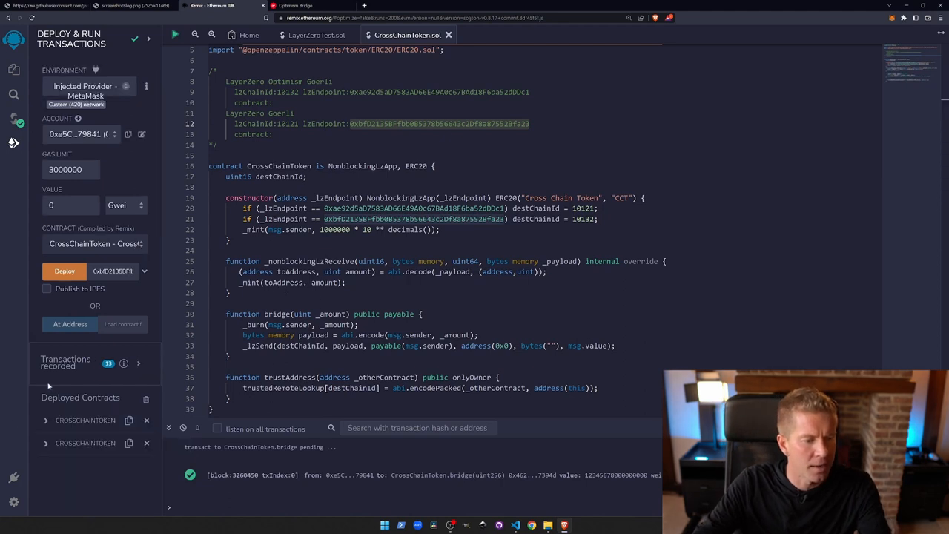
click(45, 443)
scroll(96, 333, down, 8)
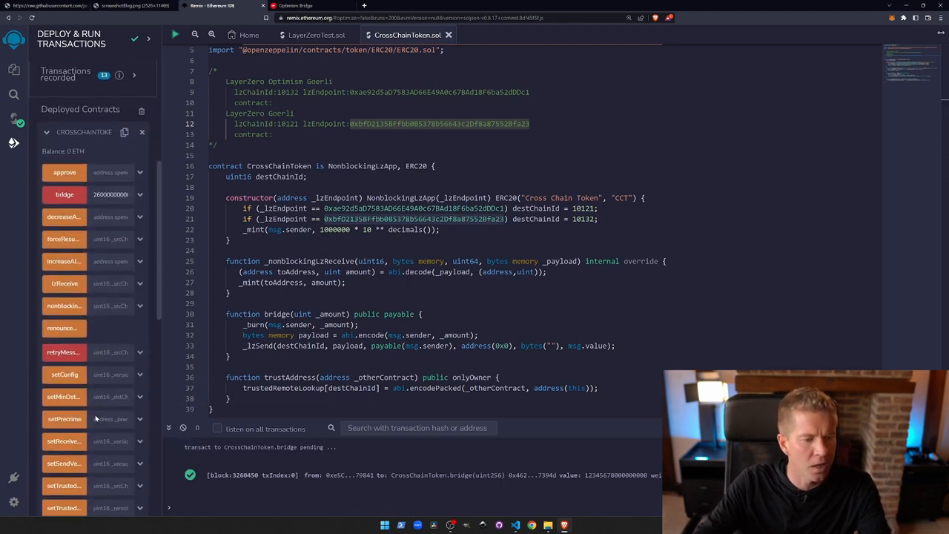
scroll(96, 410, down, 4)
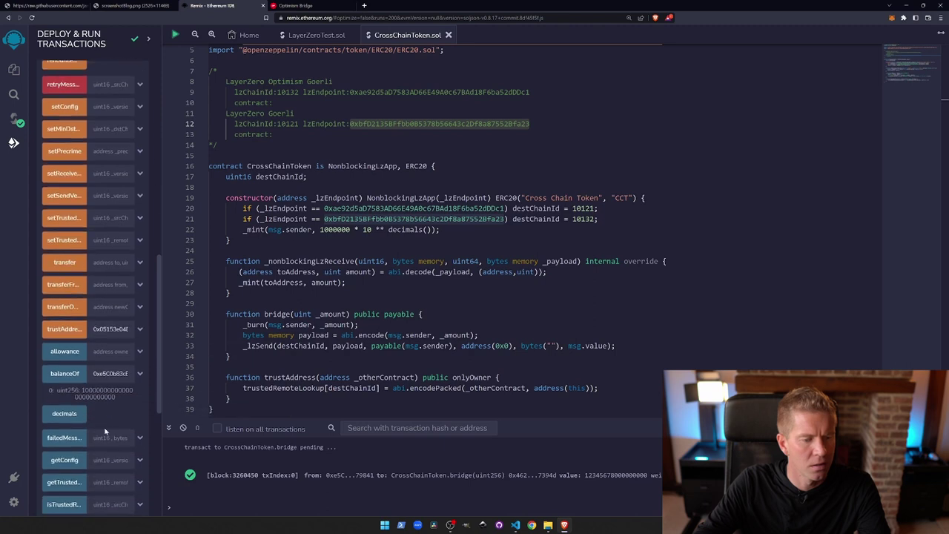
click(70, 375)
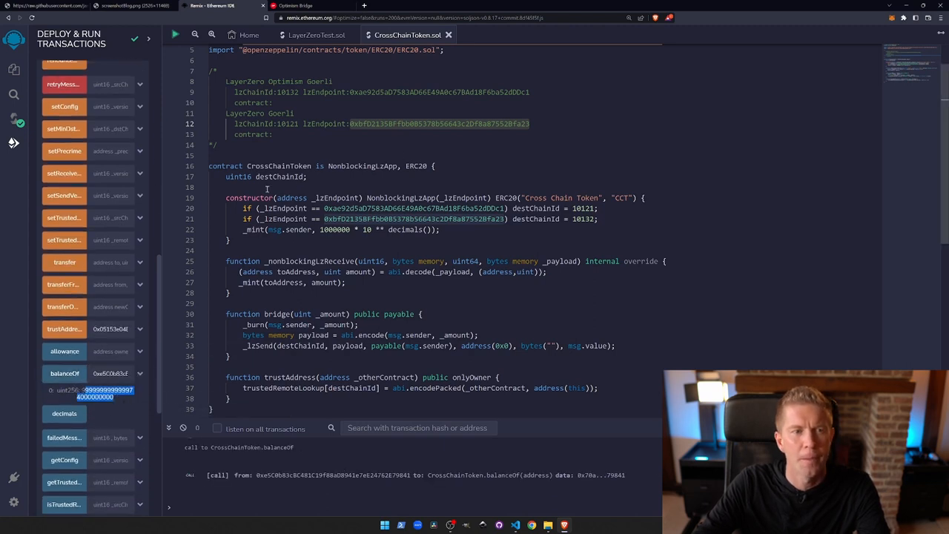
scroll(445, 222, up, 3)
scroll(96, 297, up, 10)
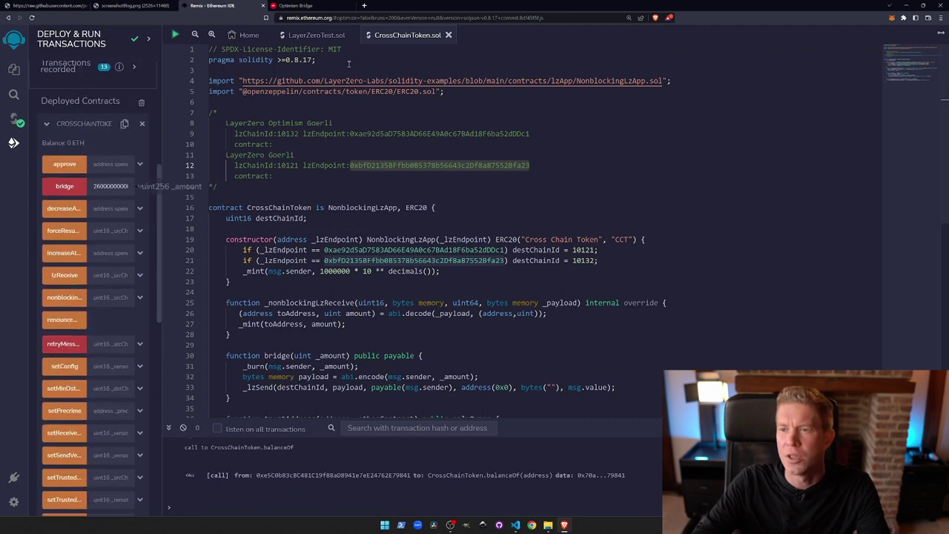
Step: Switch the MetaMask wallet to the Goerli test network
click(891, 18)
click(829, 45)
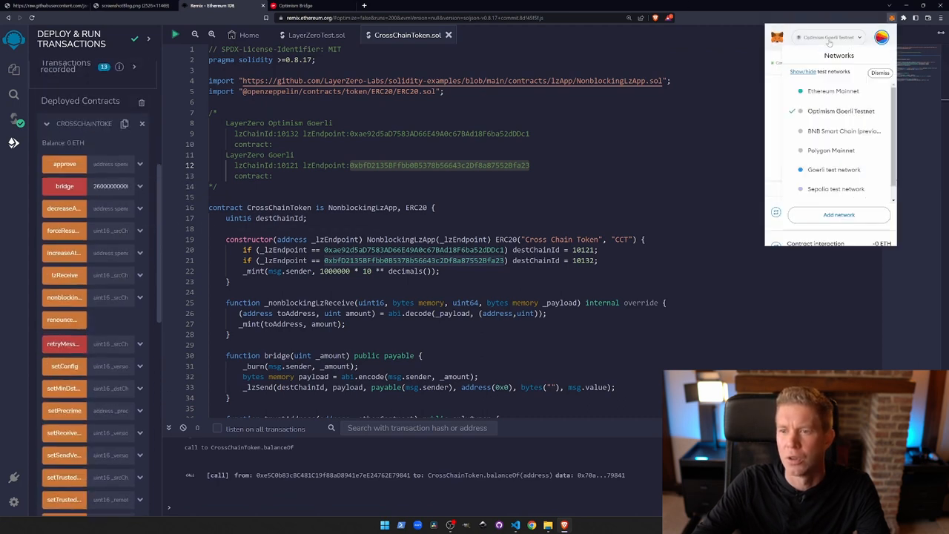
click(833, 169)
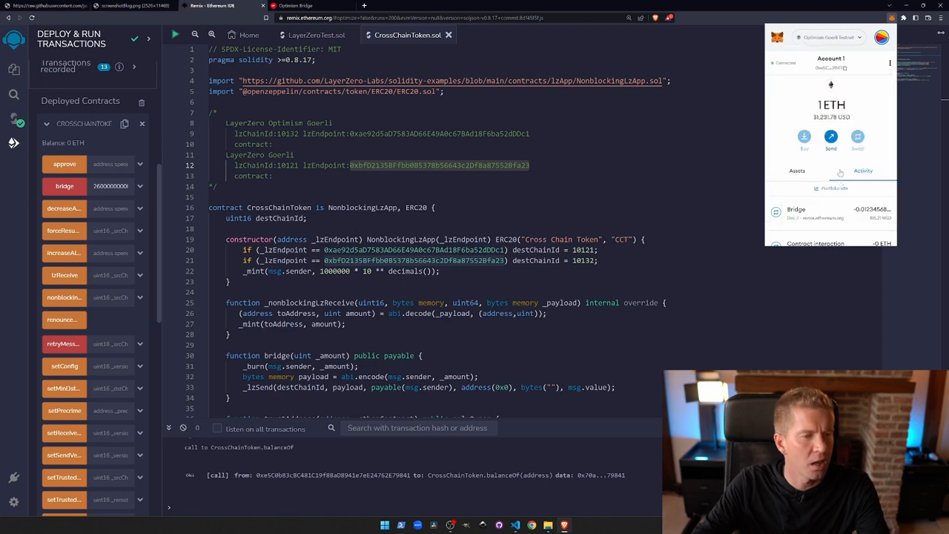
Step: Read balanceOf on the Goerli contract showing the bridged tokens, then show the GitHub contracts folder
click(46, 123)
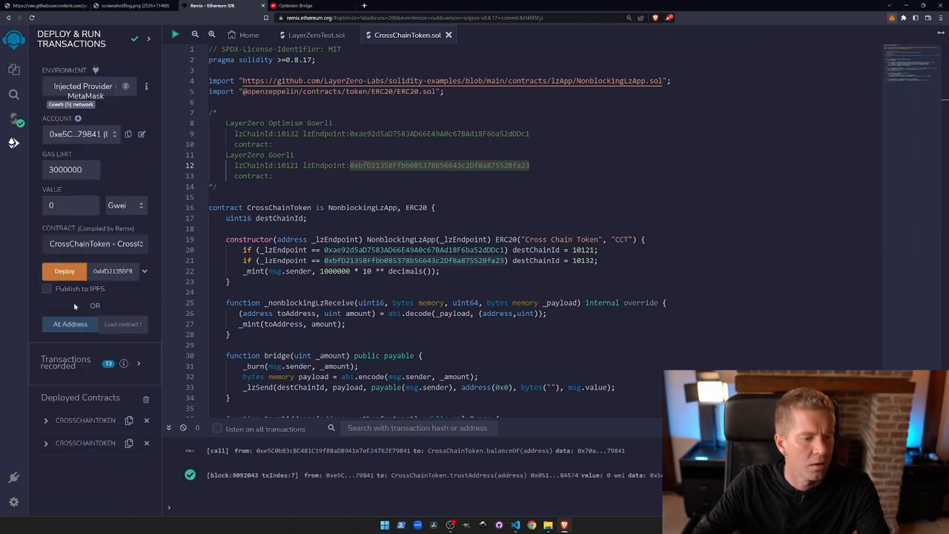
click(47, 443)
scroll(89, 371, down, 3)
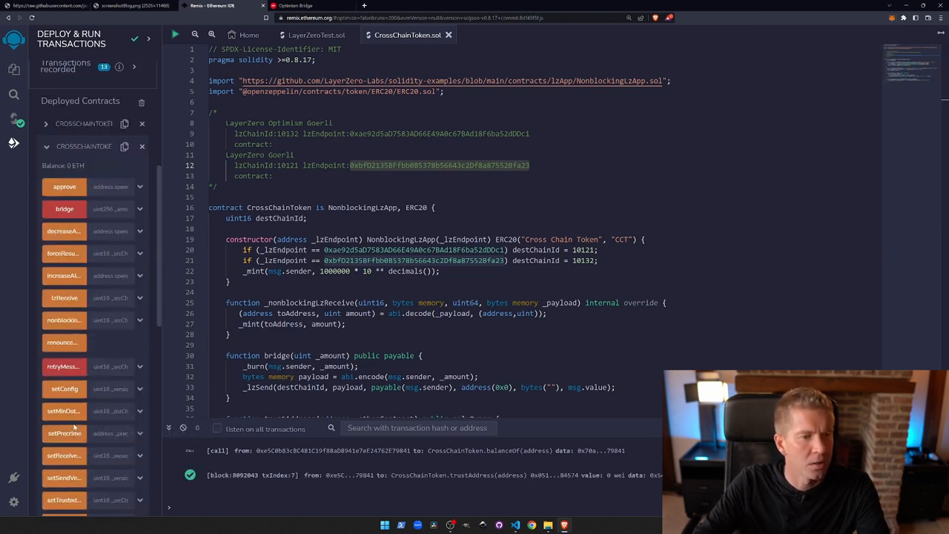
scroll(89, 296, up, 3)
scroll(123, 169, up, 3)
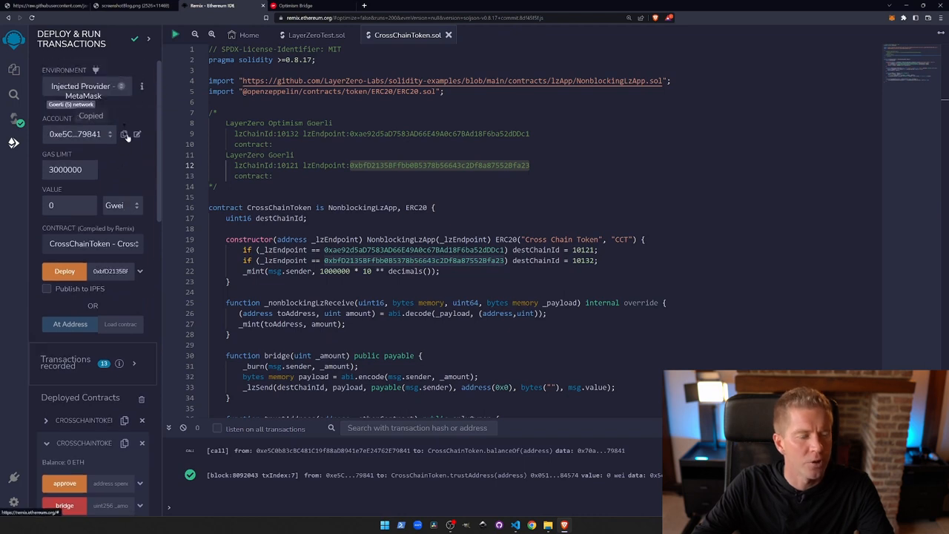
scroll(127, 263, down, 5)
scroll(118, 312, down, 5)
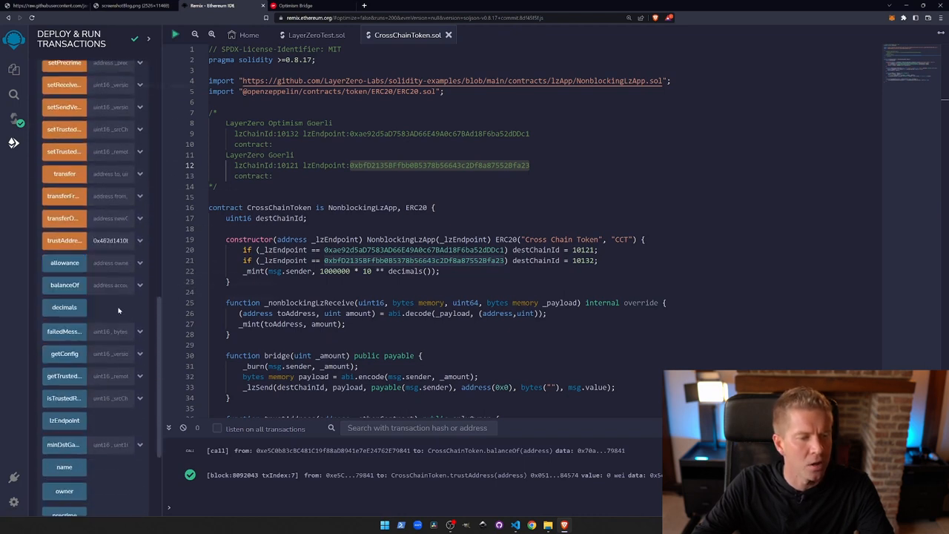
scroll(115, 341, down, 4)
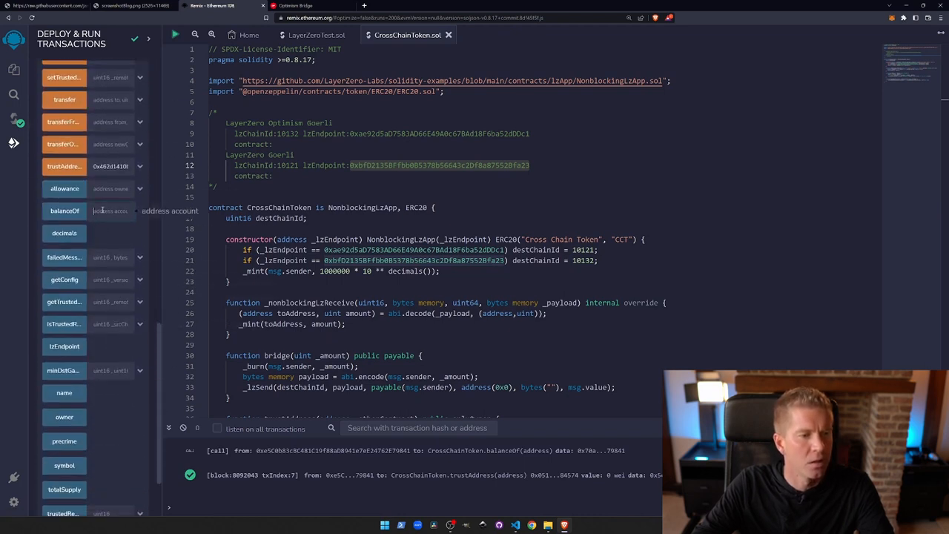
click(64, 210)
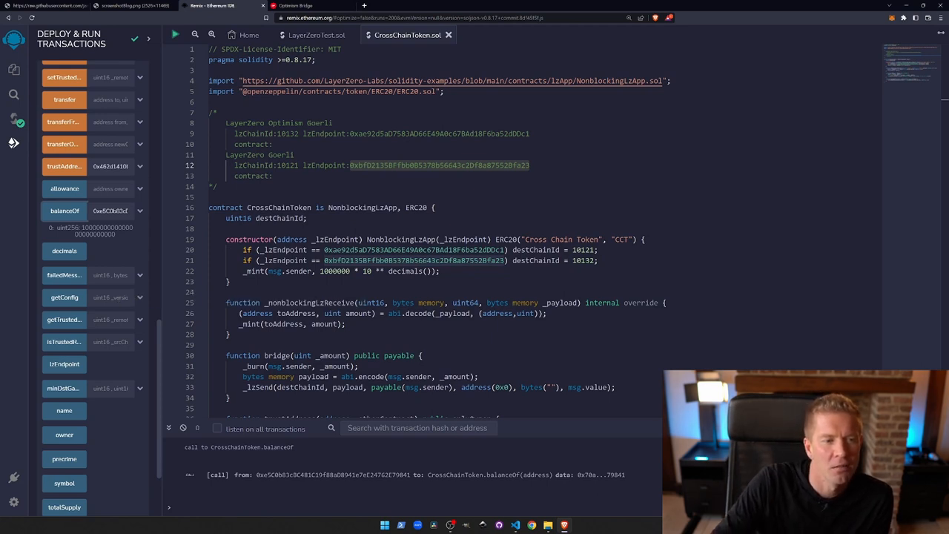
click(65, 210)
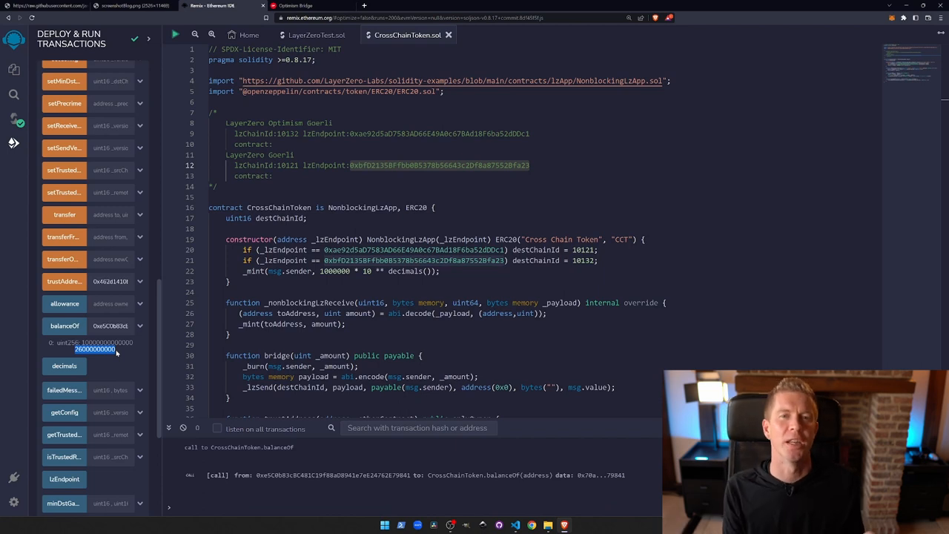
click(44, 5)
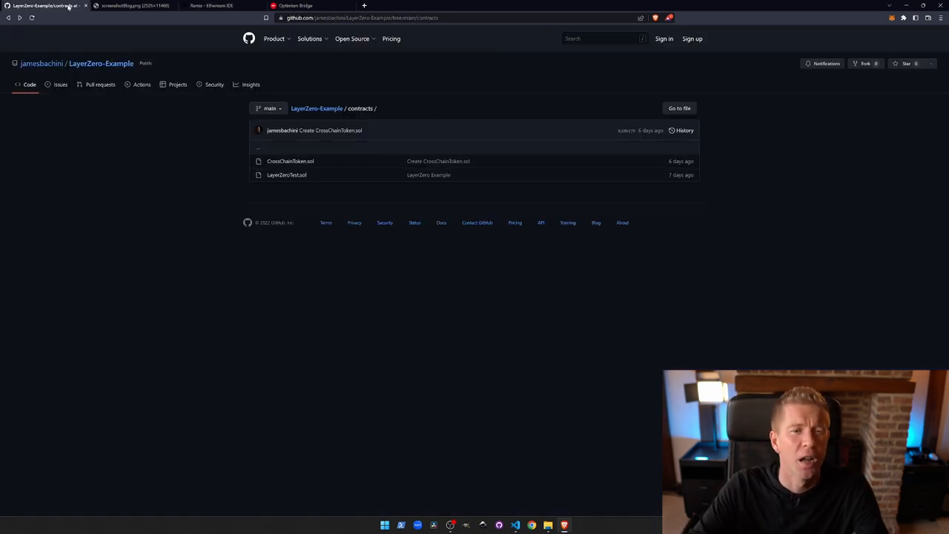
Step: Switch to the blog article tab with its Instructions and Cross-Chain Tokens Example sections
click(134, 6)
scroll(629, 448, down, 5)
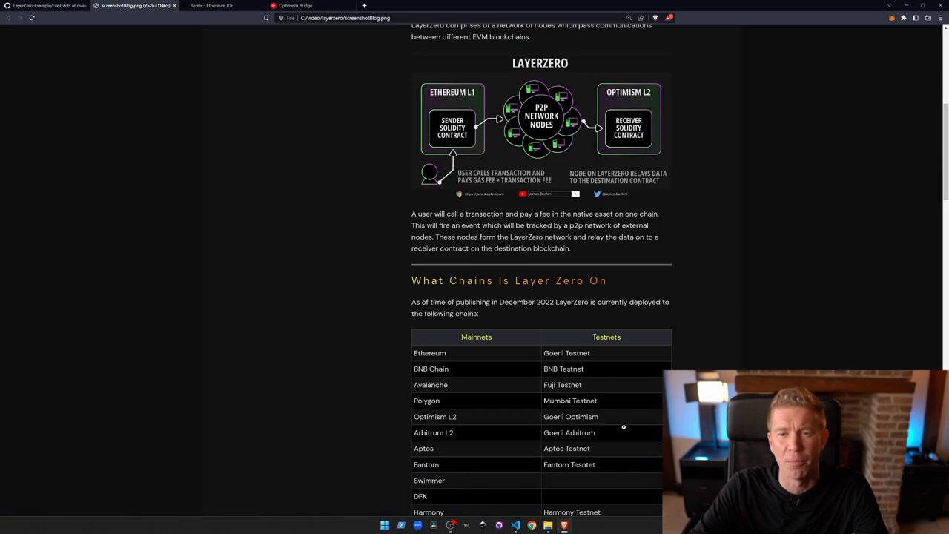
scroll(627, 437, down, 5)
scroll(625, 430, down, 5)
scroll(623, 424, down, 5)
scroll(624, 424, down, 3)
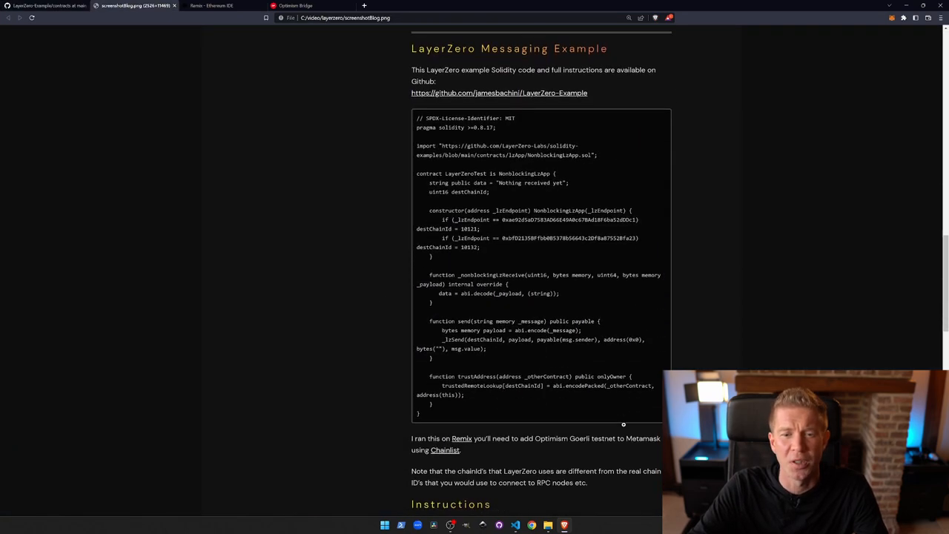
scroll(623, 424, down, 5)
scroll(608, 371, down, 4)
scroll(590, 315, down, 2)
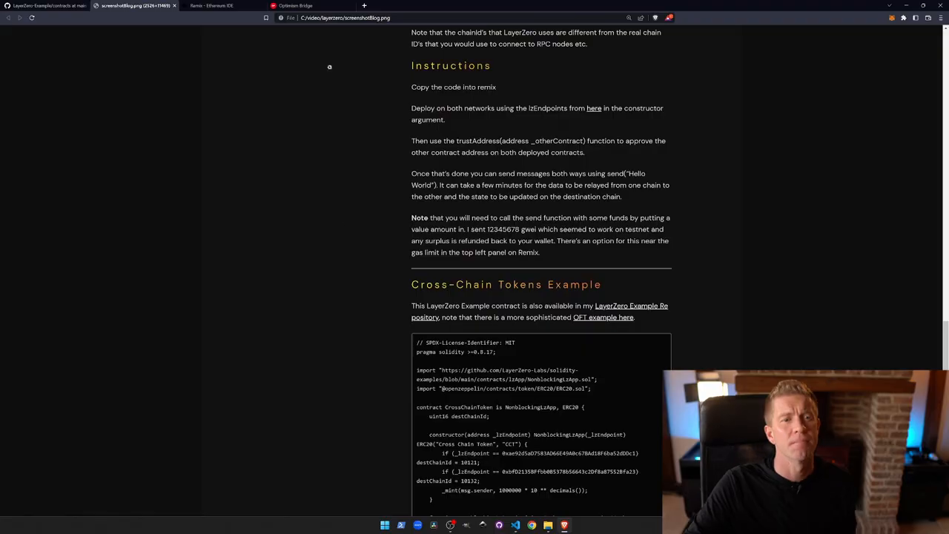